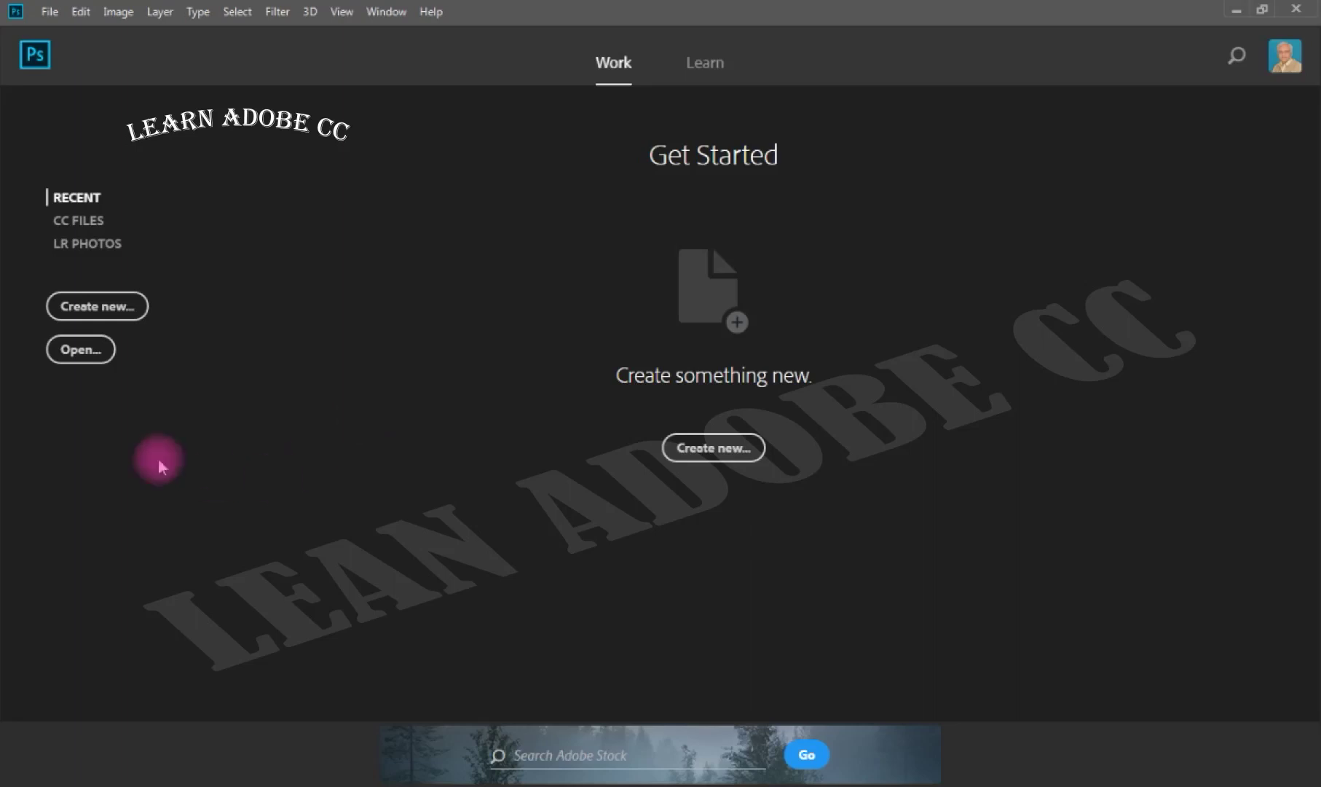
Browse to the Desktop and open 700033.jpg, the forest road photo.
click(80, 349)
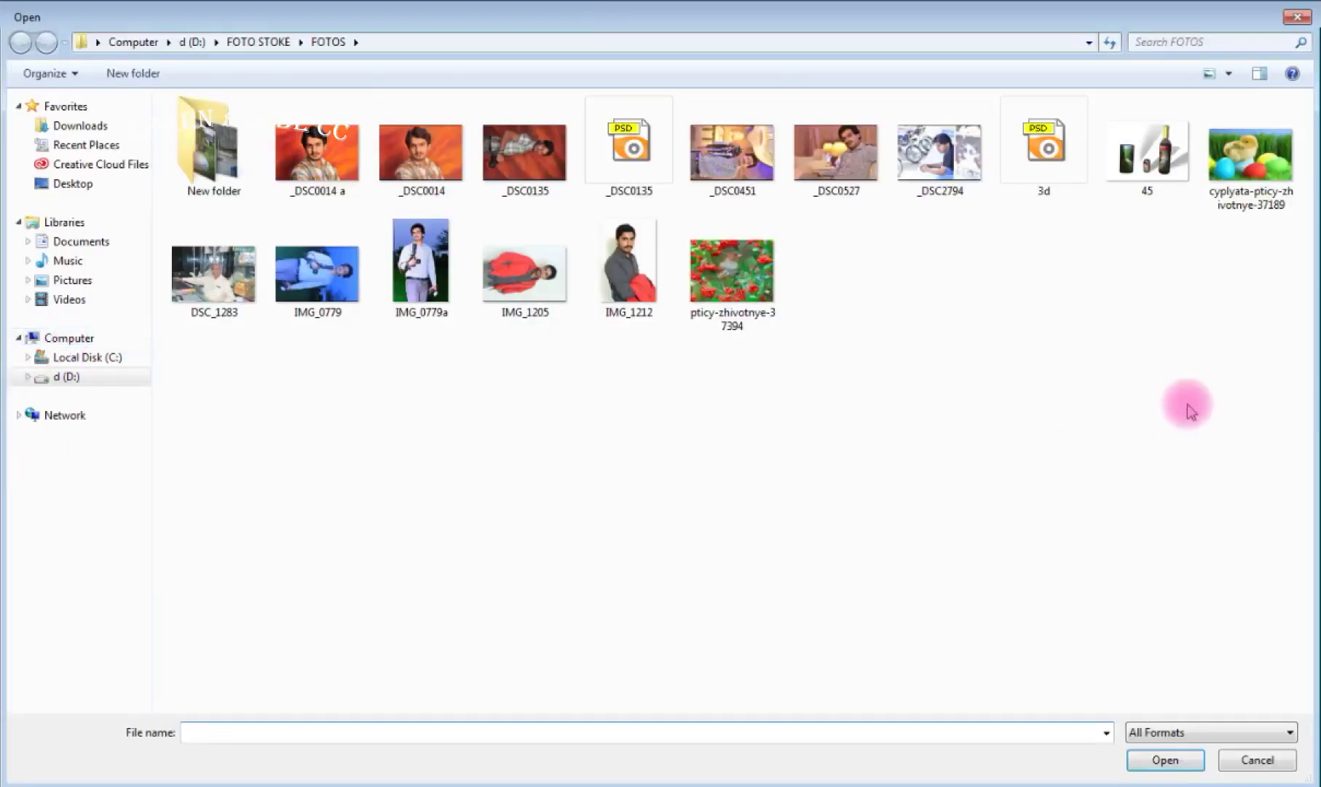
click(37, 377)
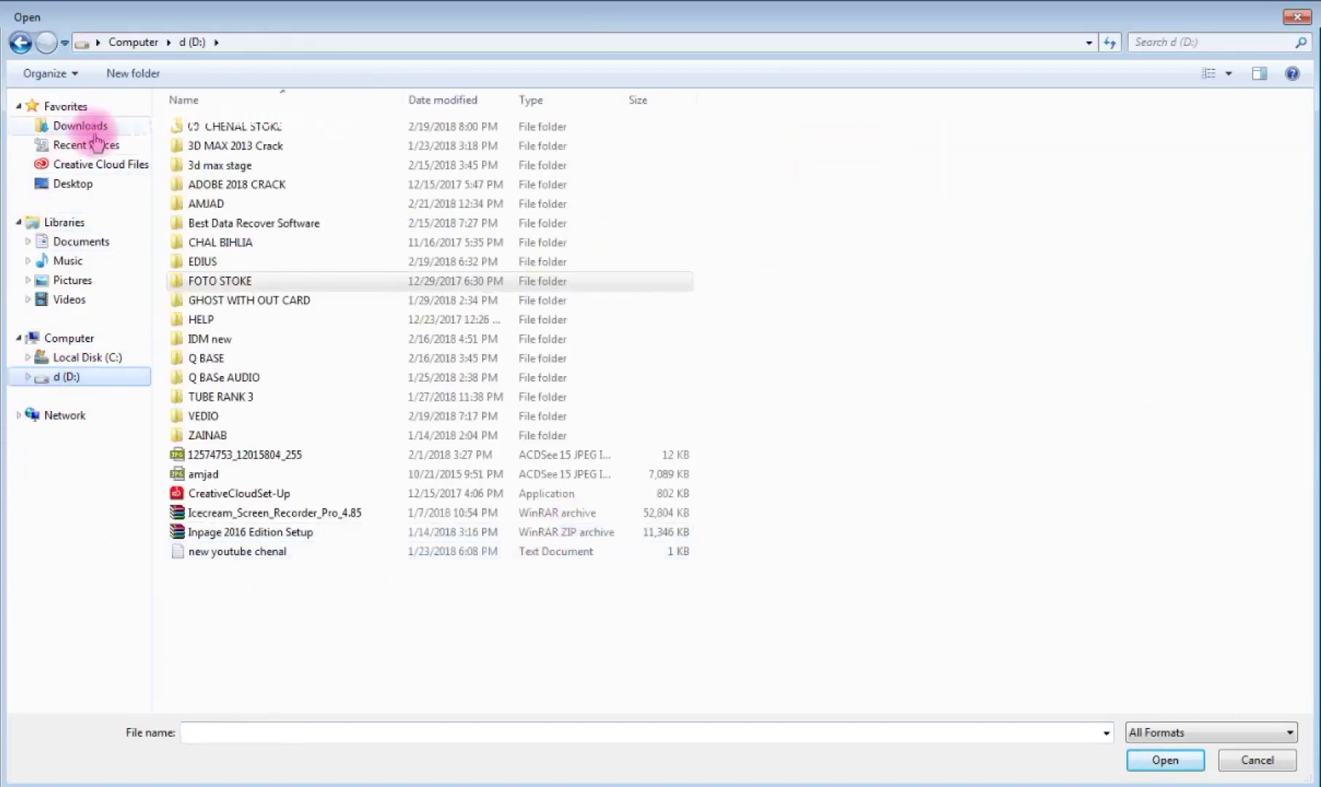
click(80, 182)
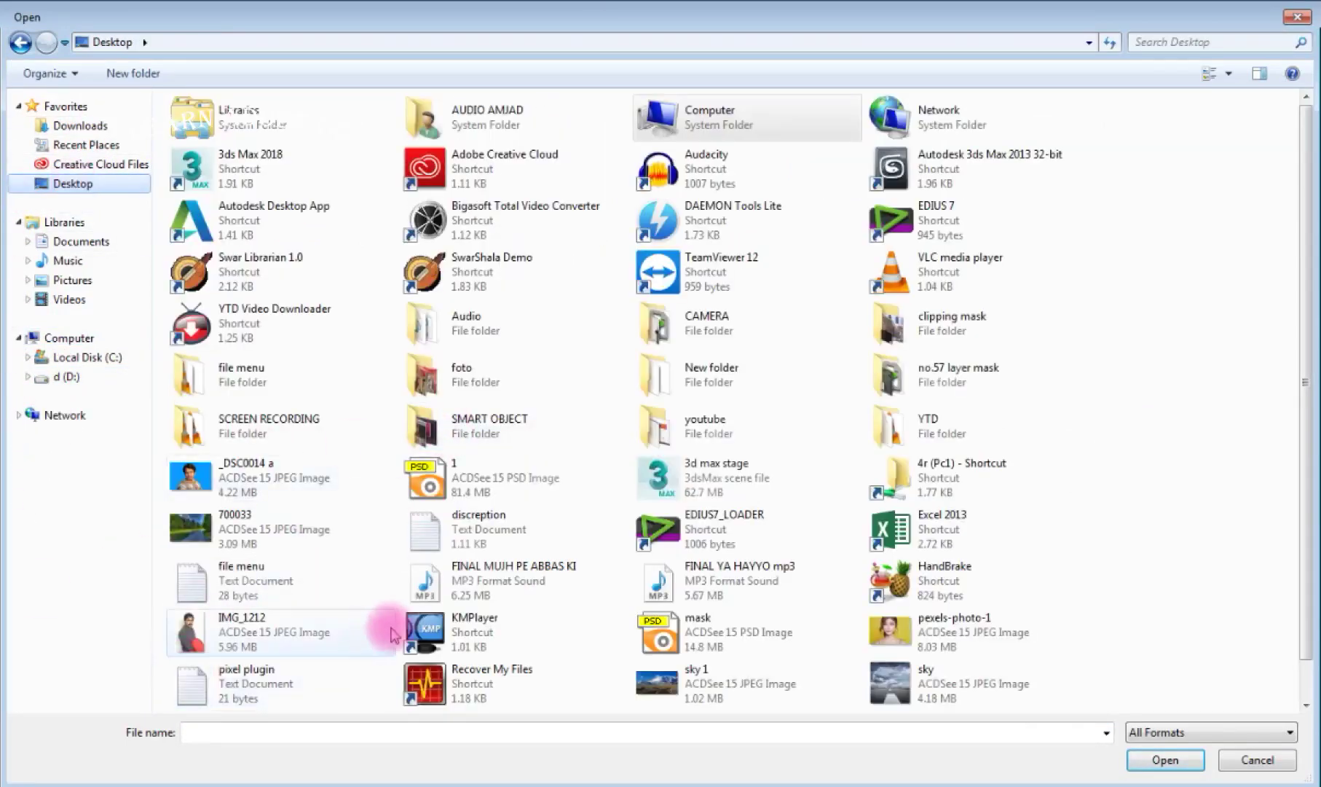
double_click(193, 528)
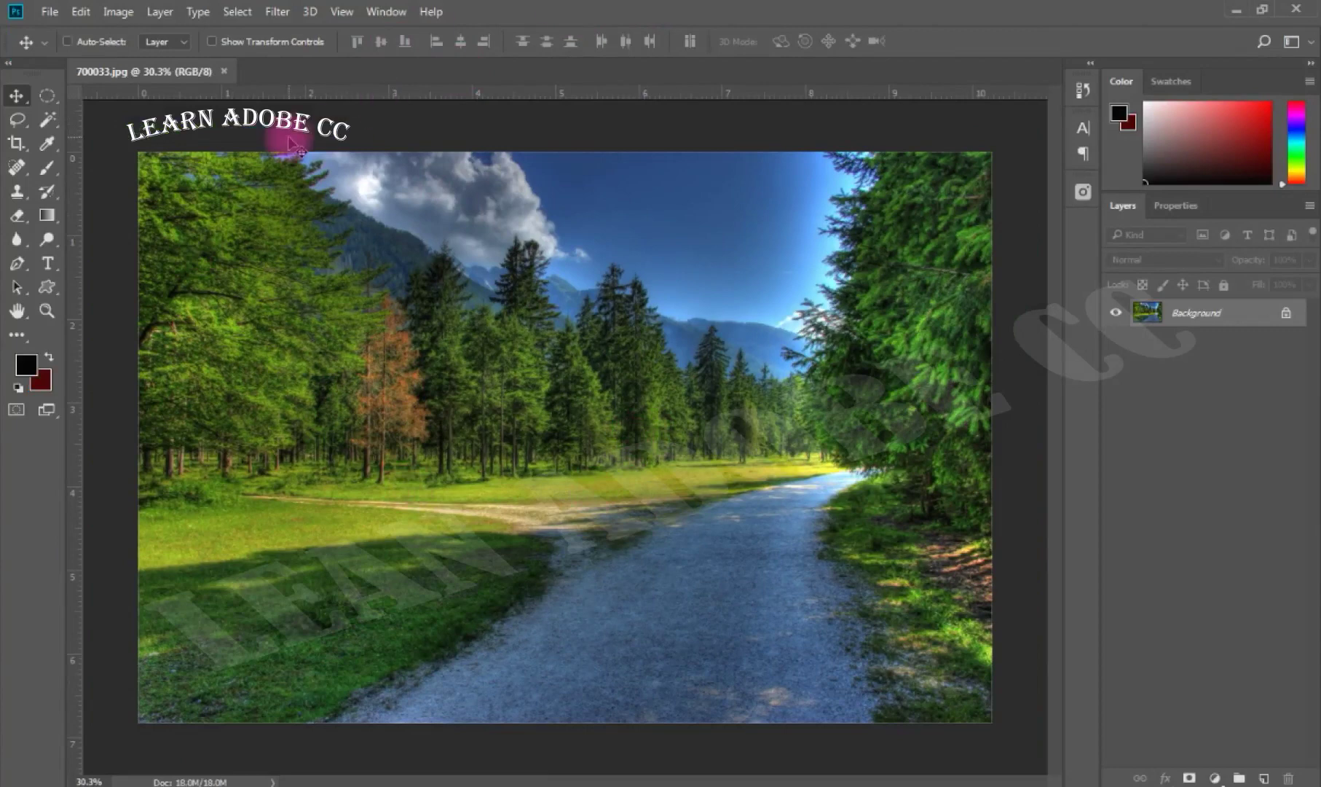
key(ctrl+n)
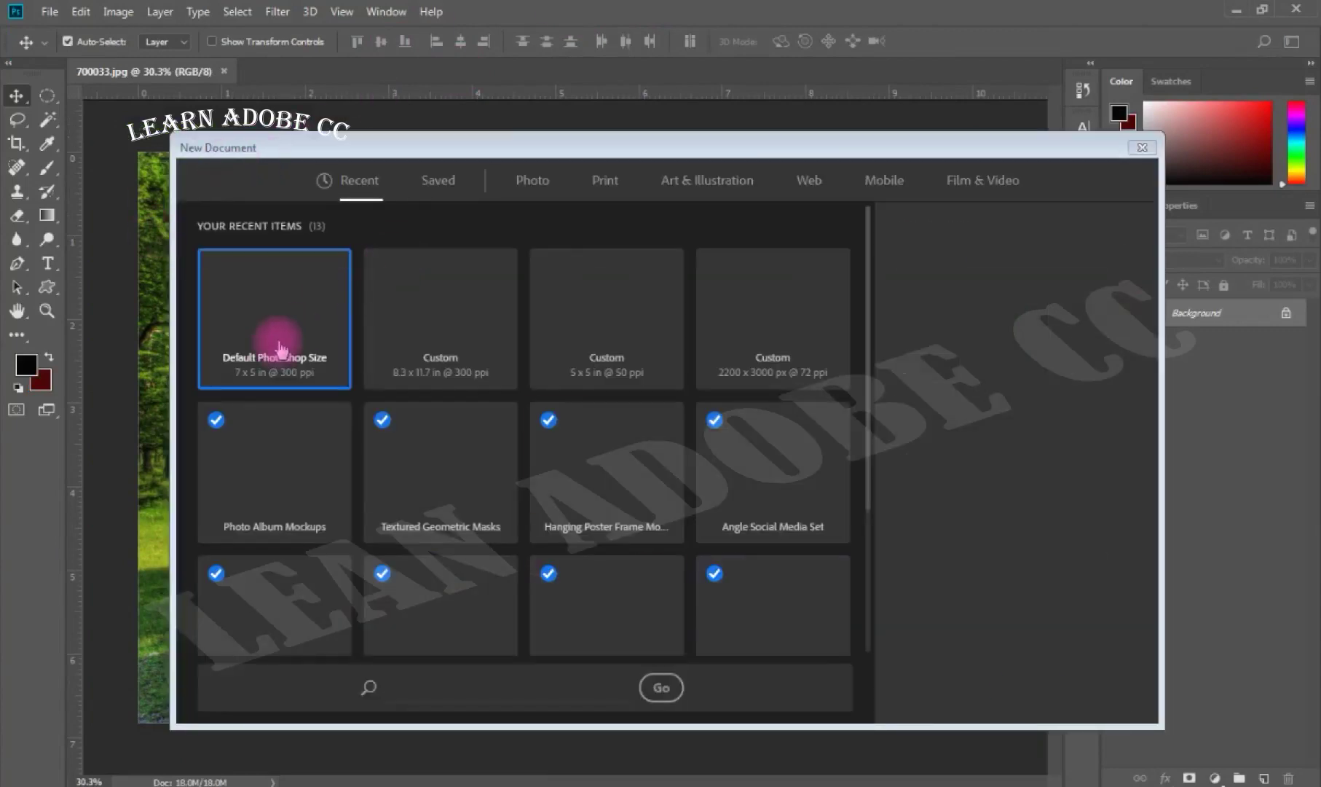
Create a Default Photoshop Size document and drag the 700033 photo into it as Layer 1.
double_click(279, 347)
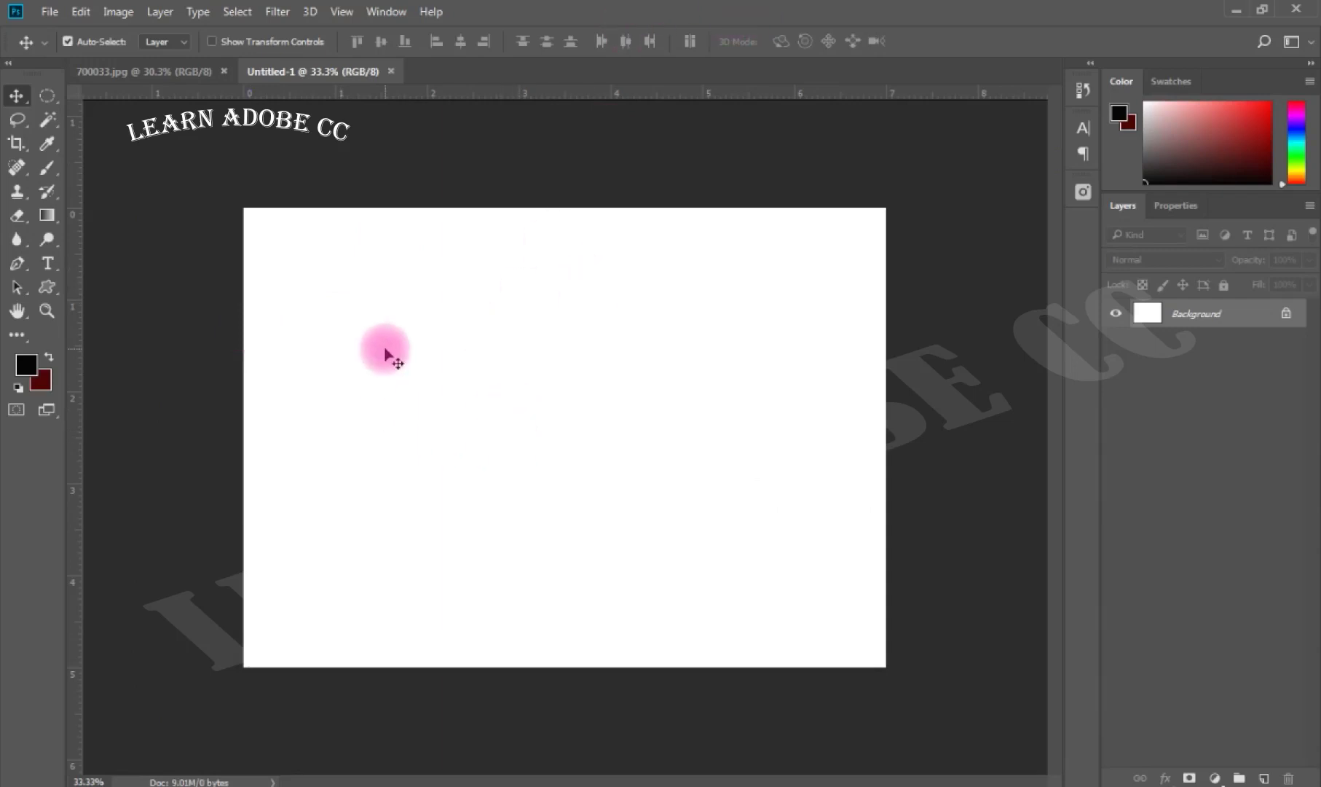
click(190, 70)
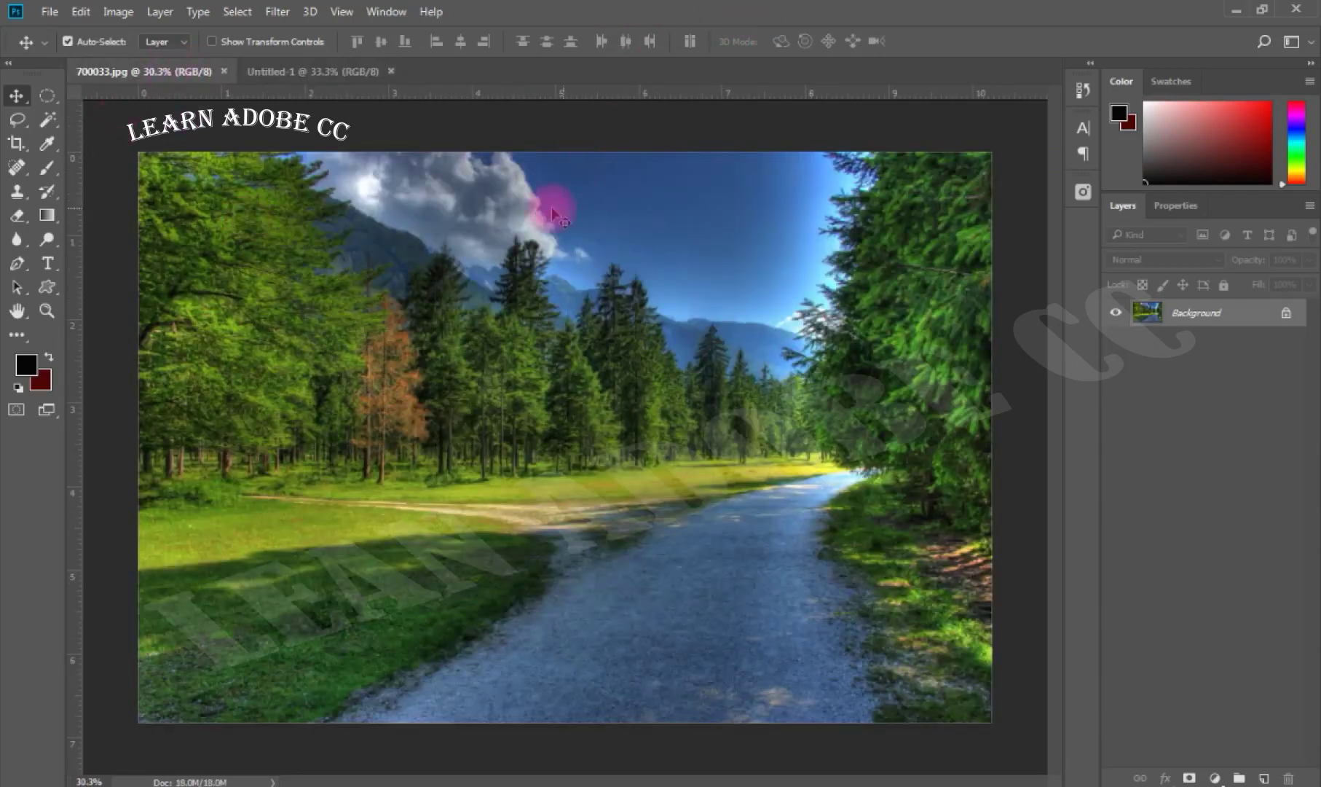
mouse_move(177, 226)
mouse_down()
mouse_move(314, 98)
mouse_move(555, 365)
mouse_move(557, 448)
mouse_up()
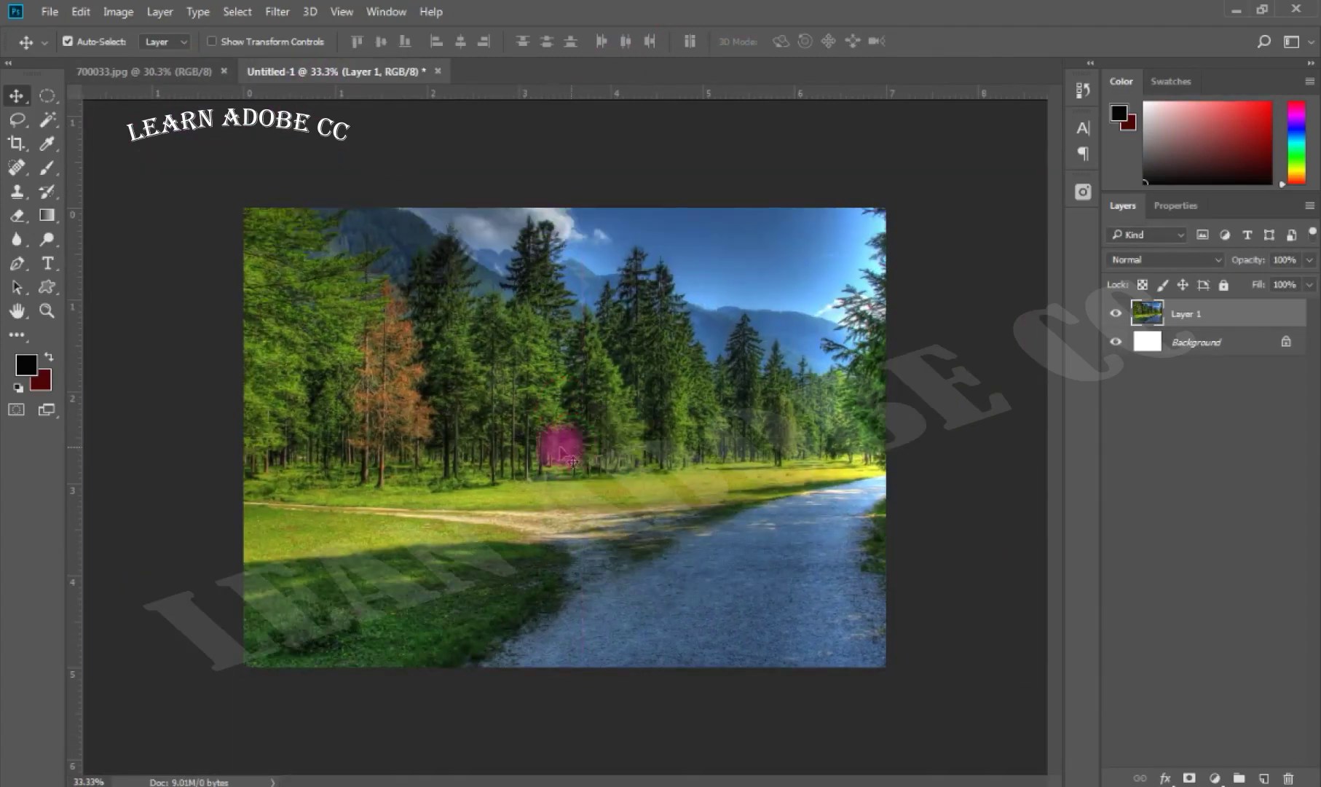
Scale the forest photo layer to about 73% and shift it left over the canvas.
key(ctrl+t)
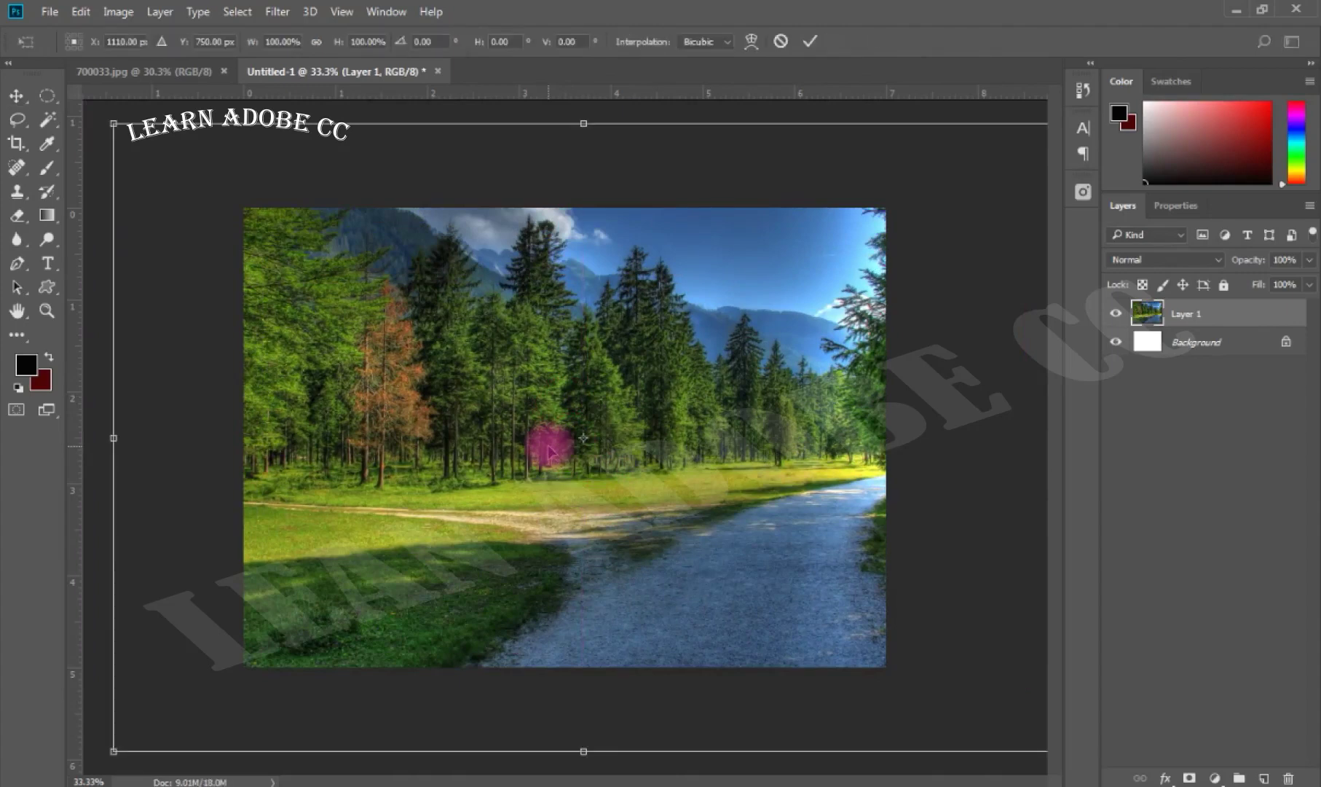
key(ctrl+0)
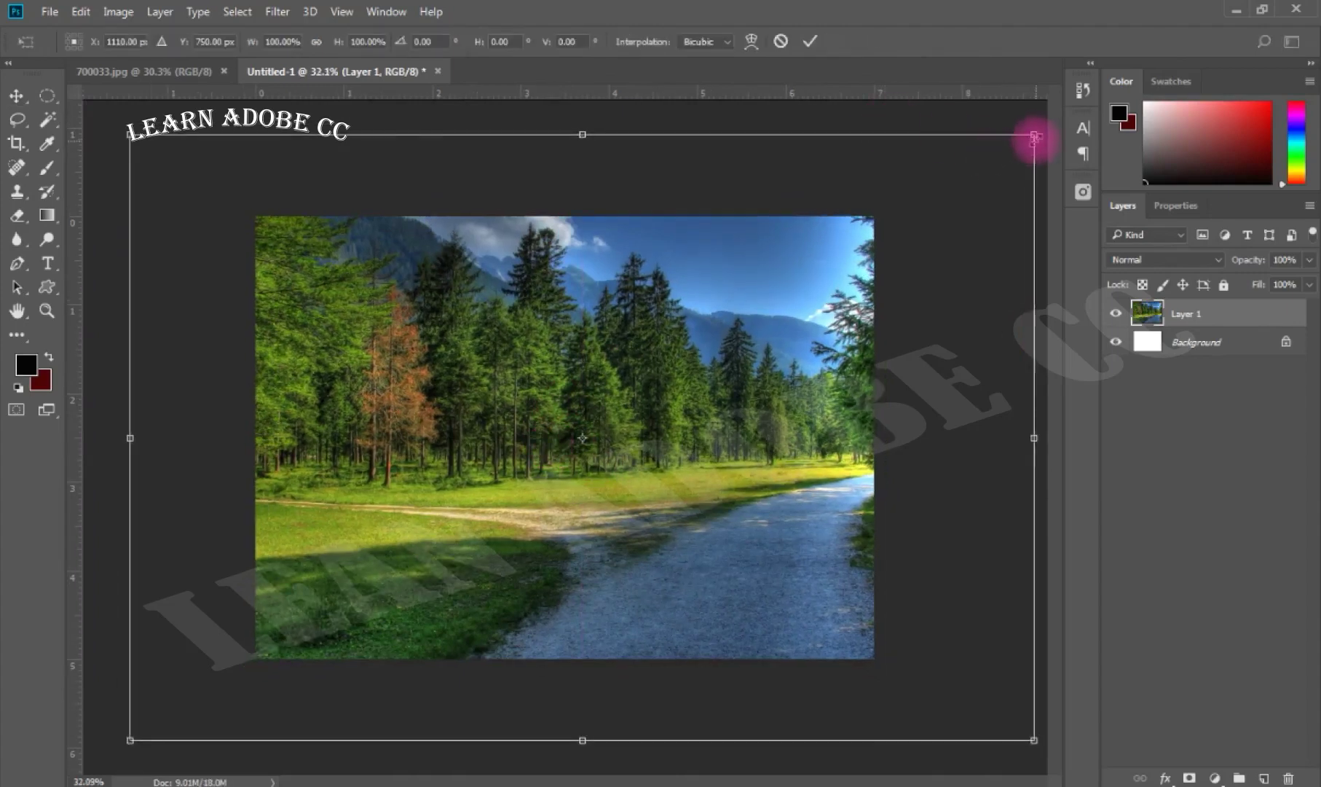
drag(1035, 137, 909, 211)
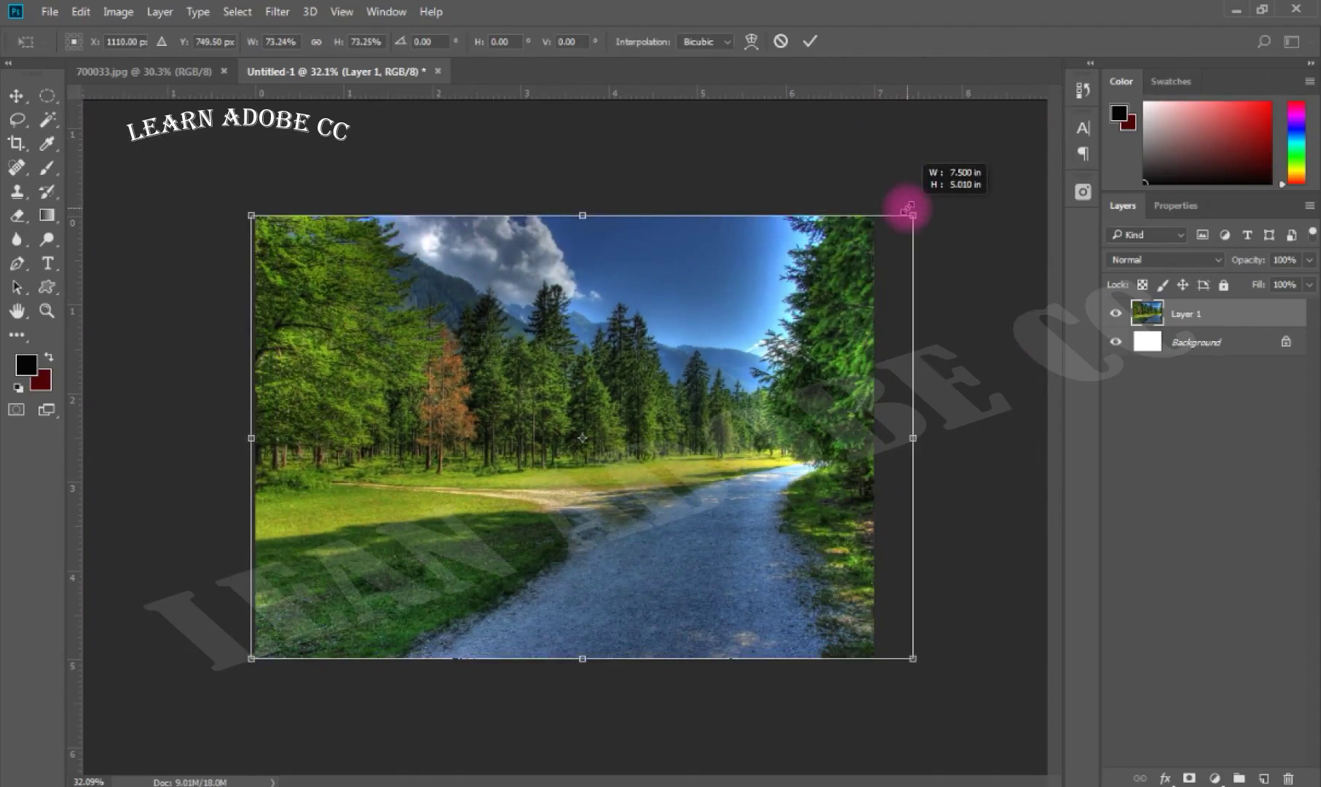
drag(688, 379, 638, 378)
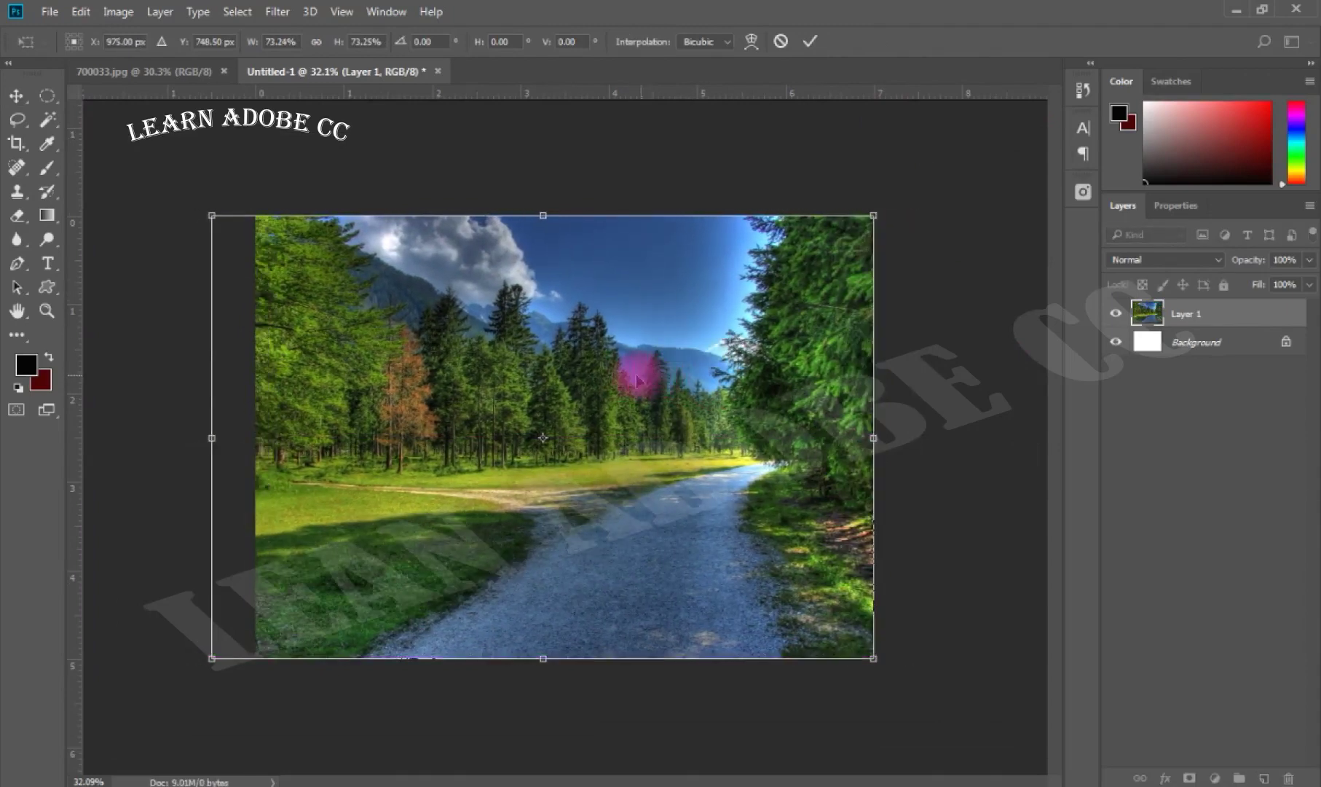
key(Return)
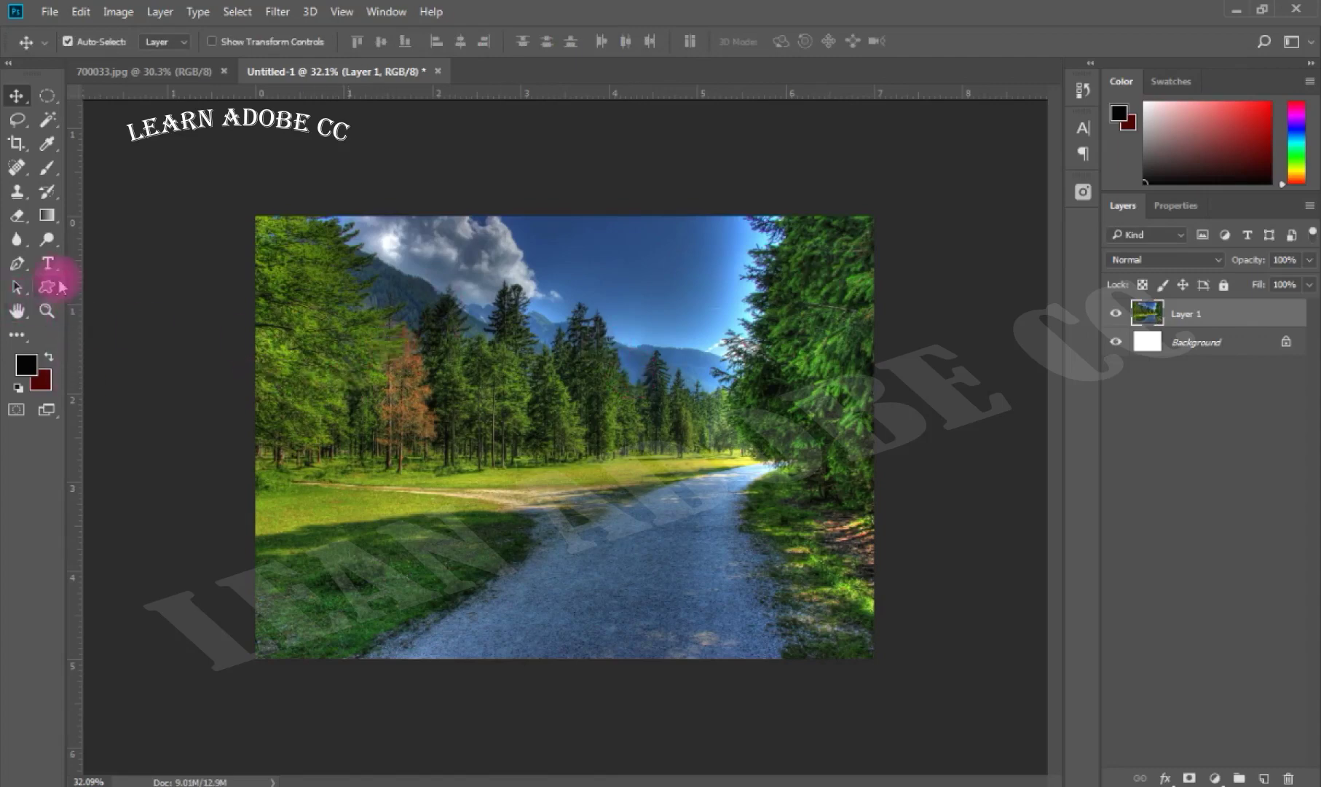
click(48, 263)
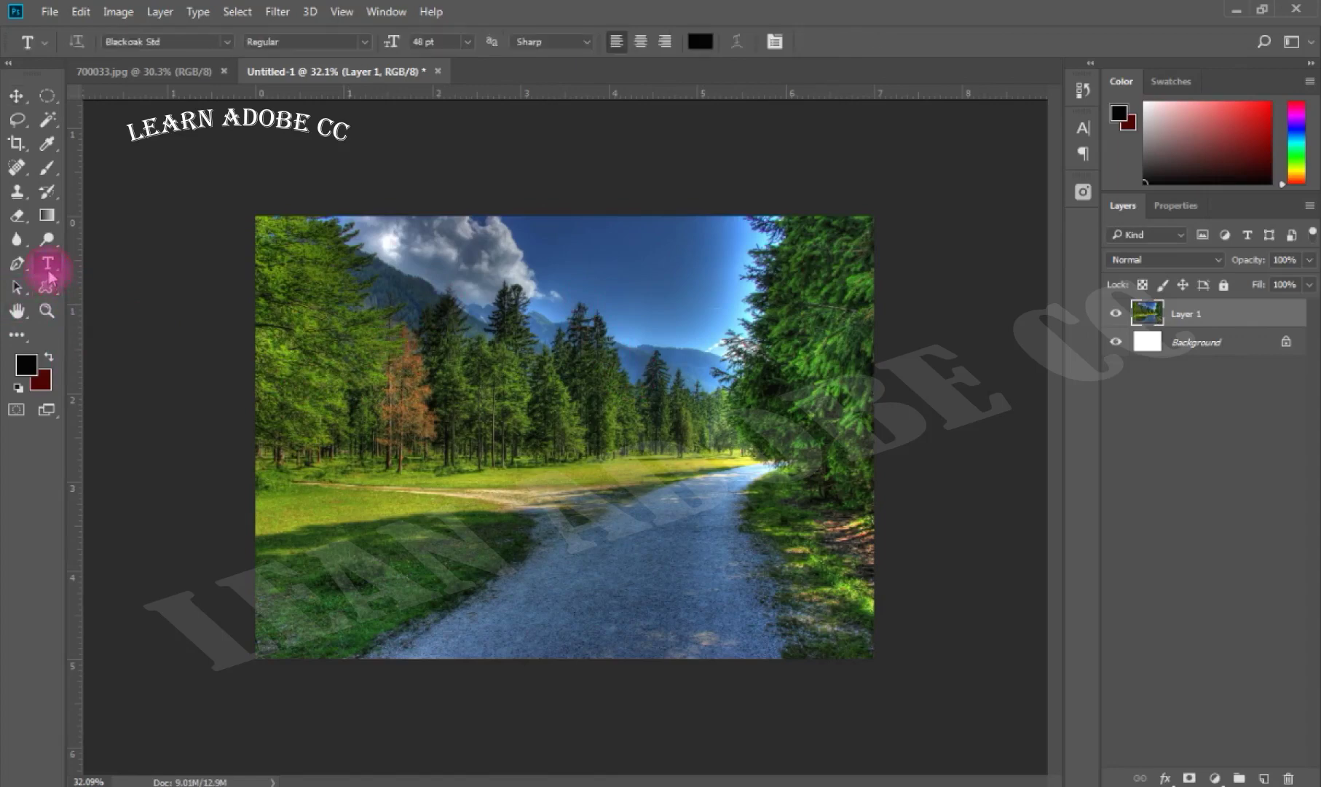
Type the word 'amjad' across the middle of the photo.
click(318, 428)
text(a)
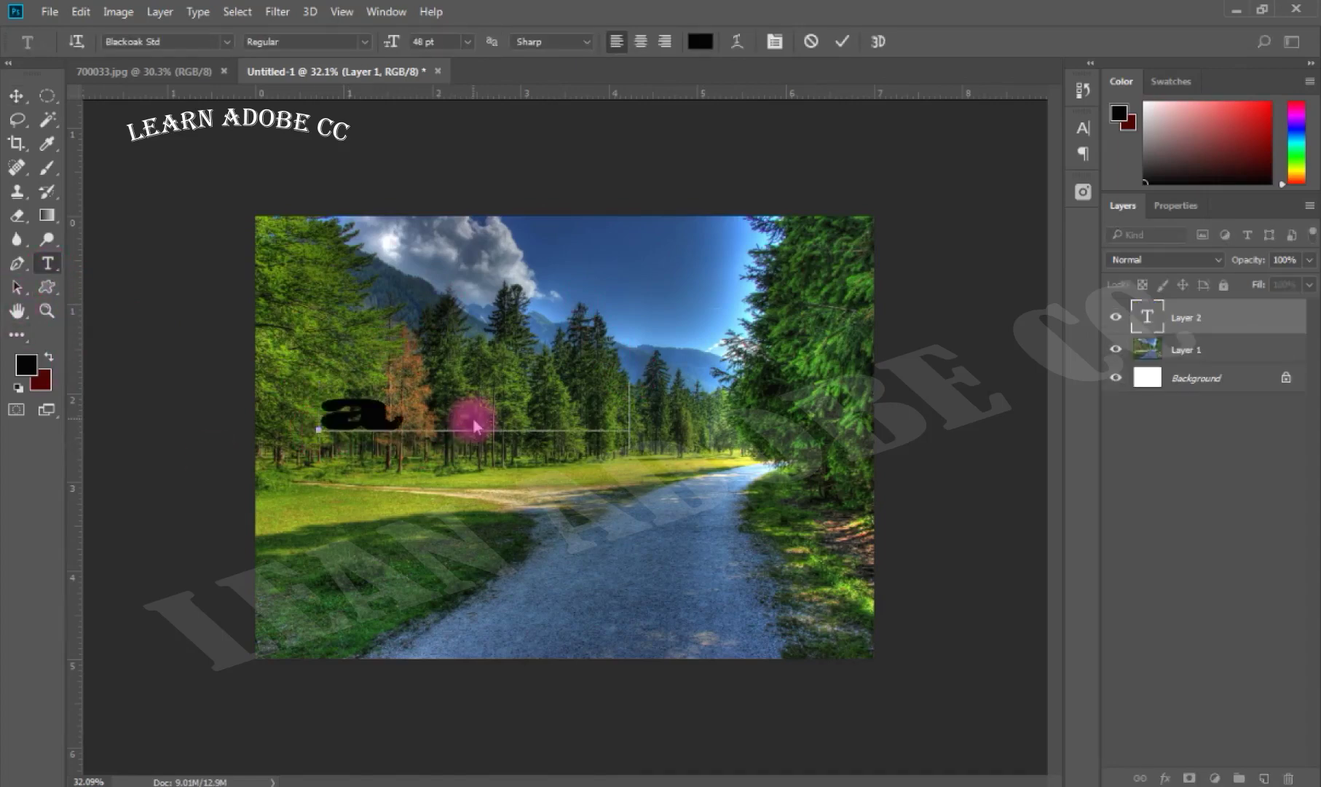
text(mjad)
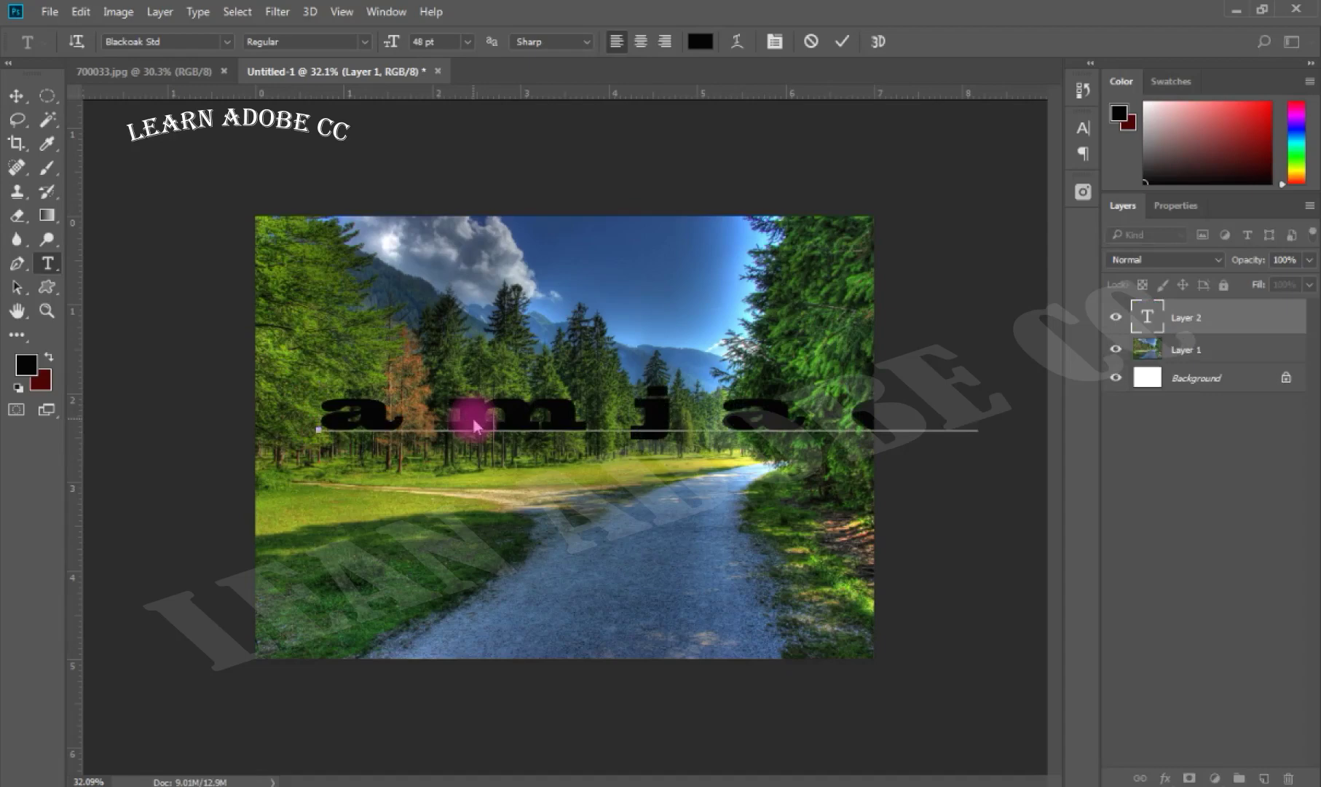
key(ctrl+Return)
Shrink the amjad text, stretch its letters much taller, and move it slightly lower.
key(ctrl+t)
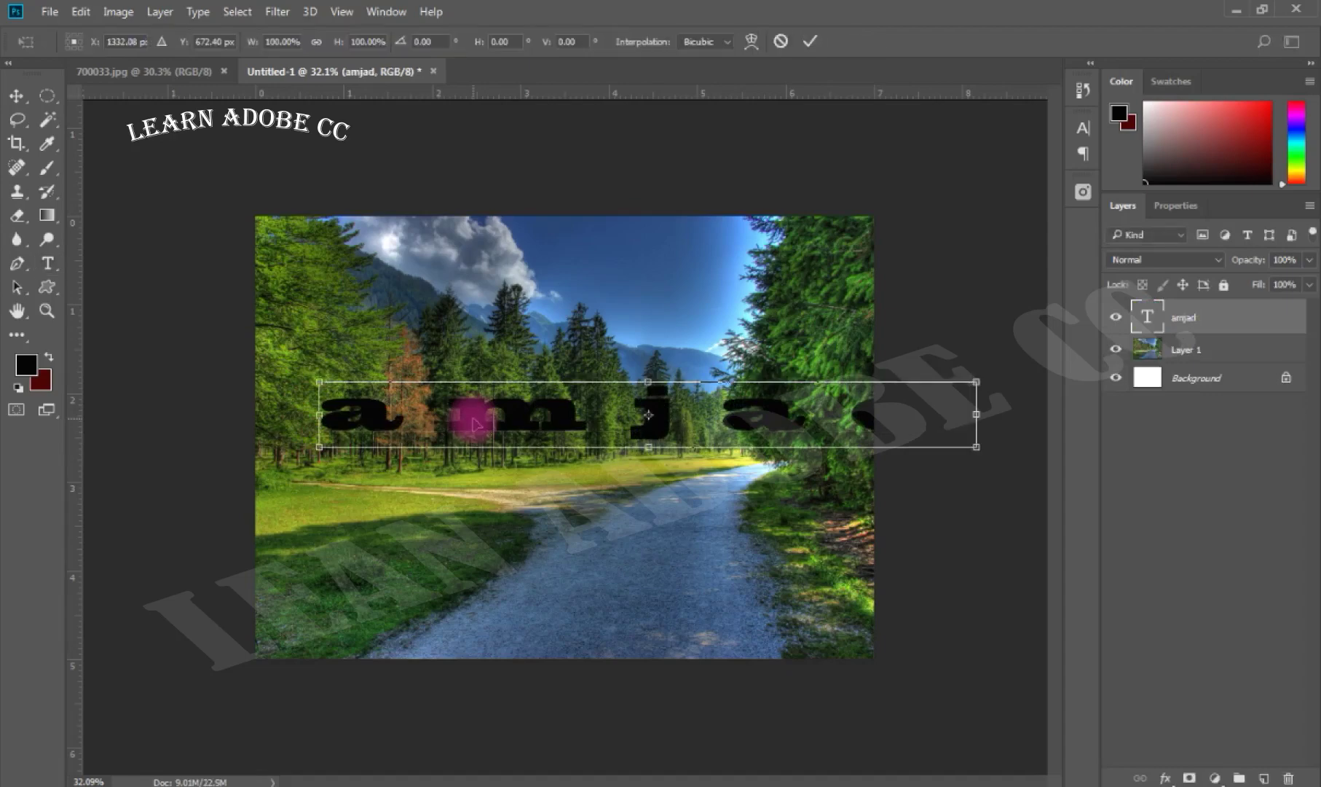
scroll(467, 420, up, 1)
drag(1035, 374, 880, 390)
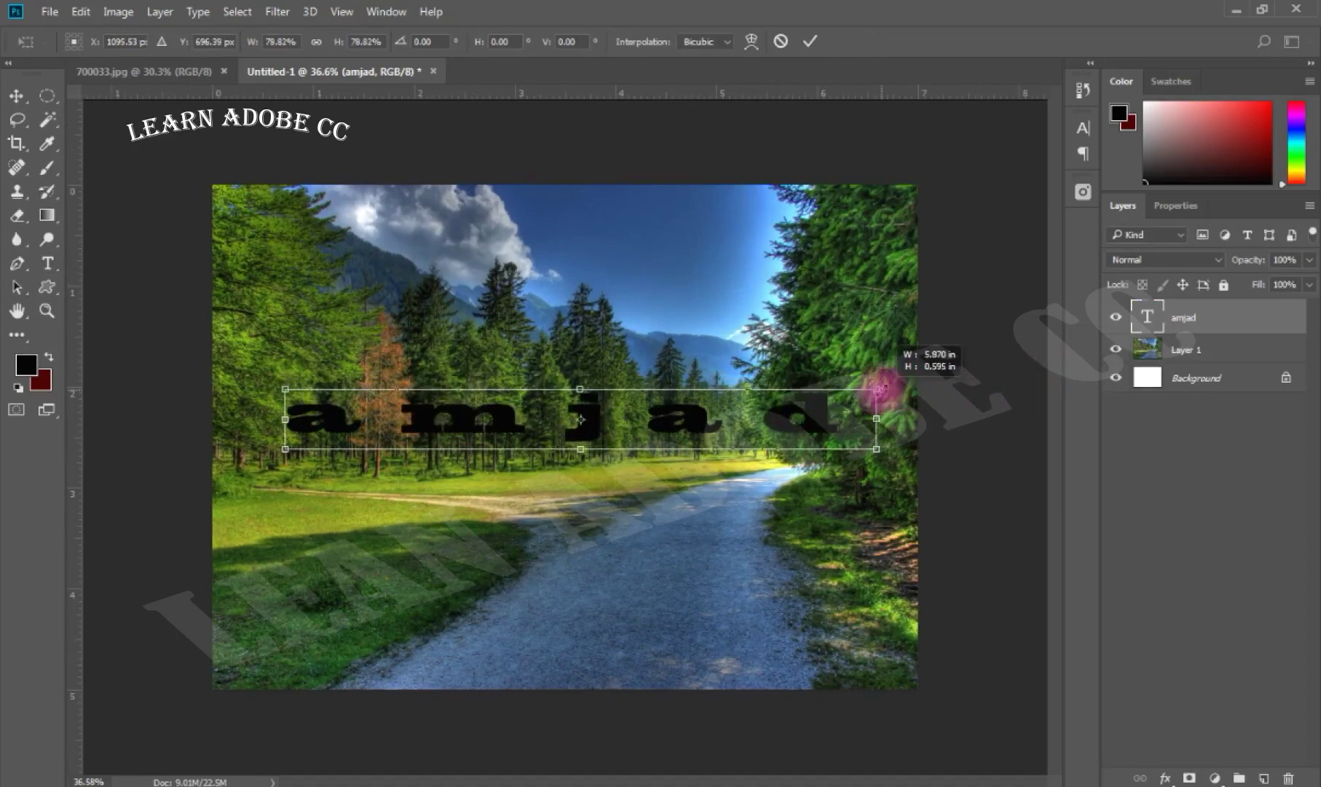
drag(705, 428, 692, 438)
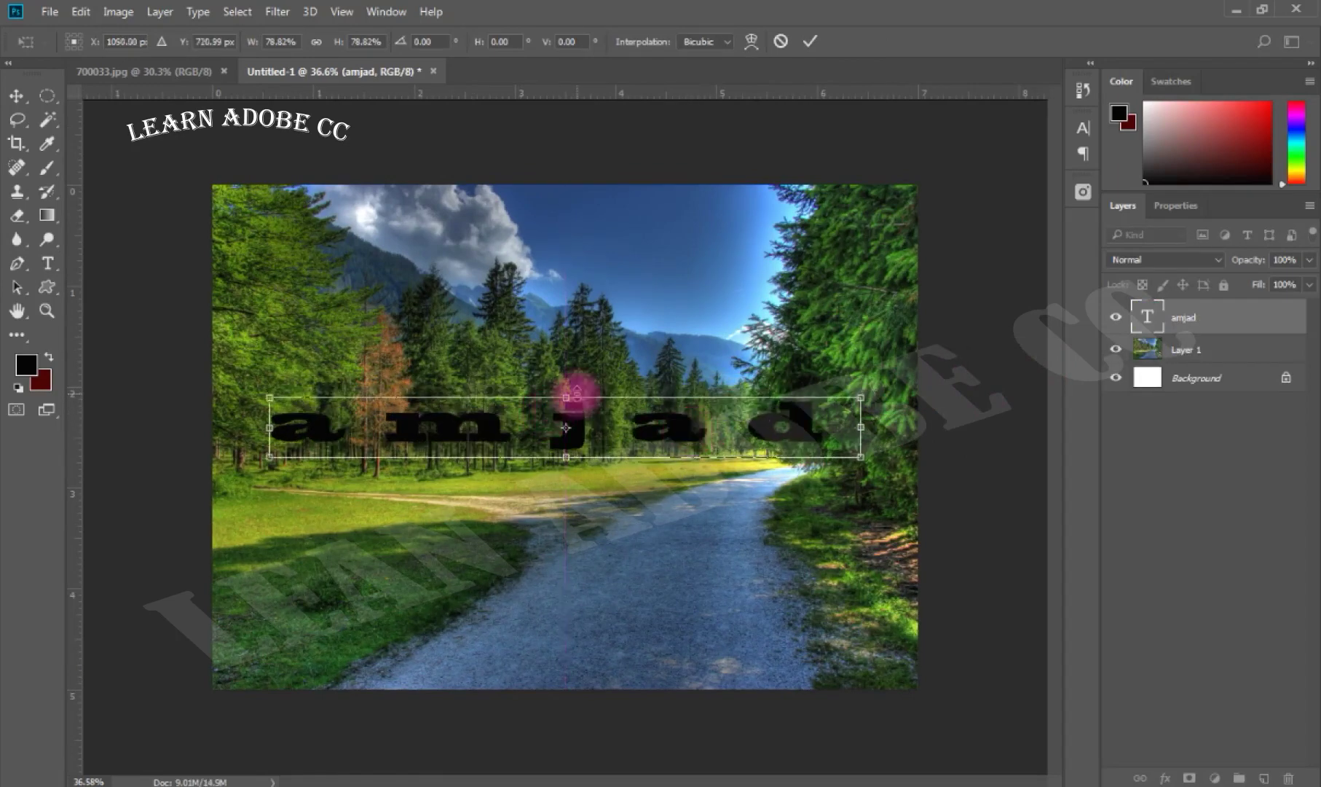
drag(566, 398, 566, 314)
key(Return)
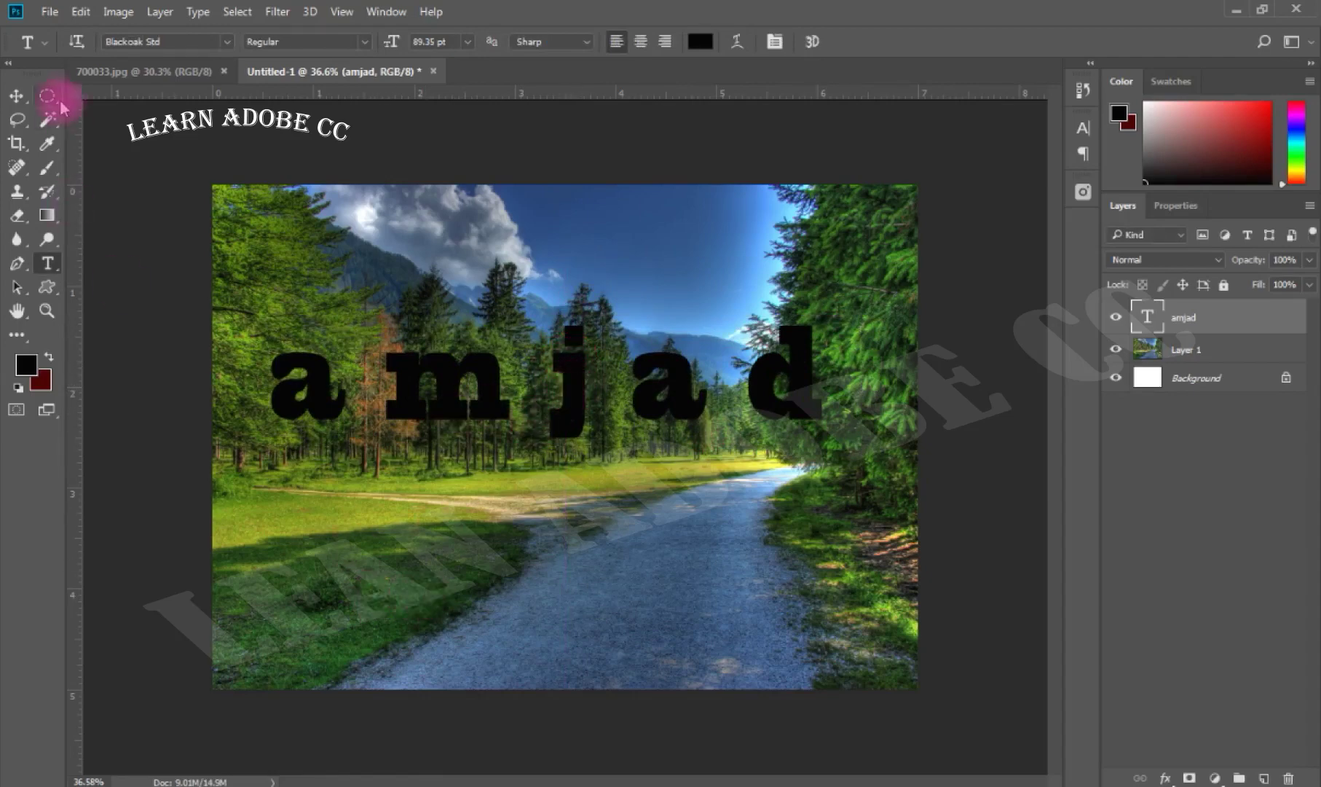
click(16, 95)
drag(567, 374, 568, 393)
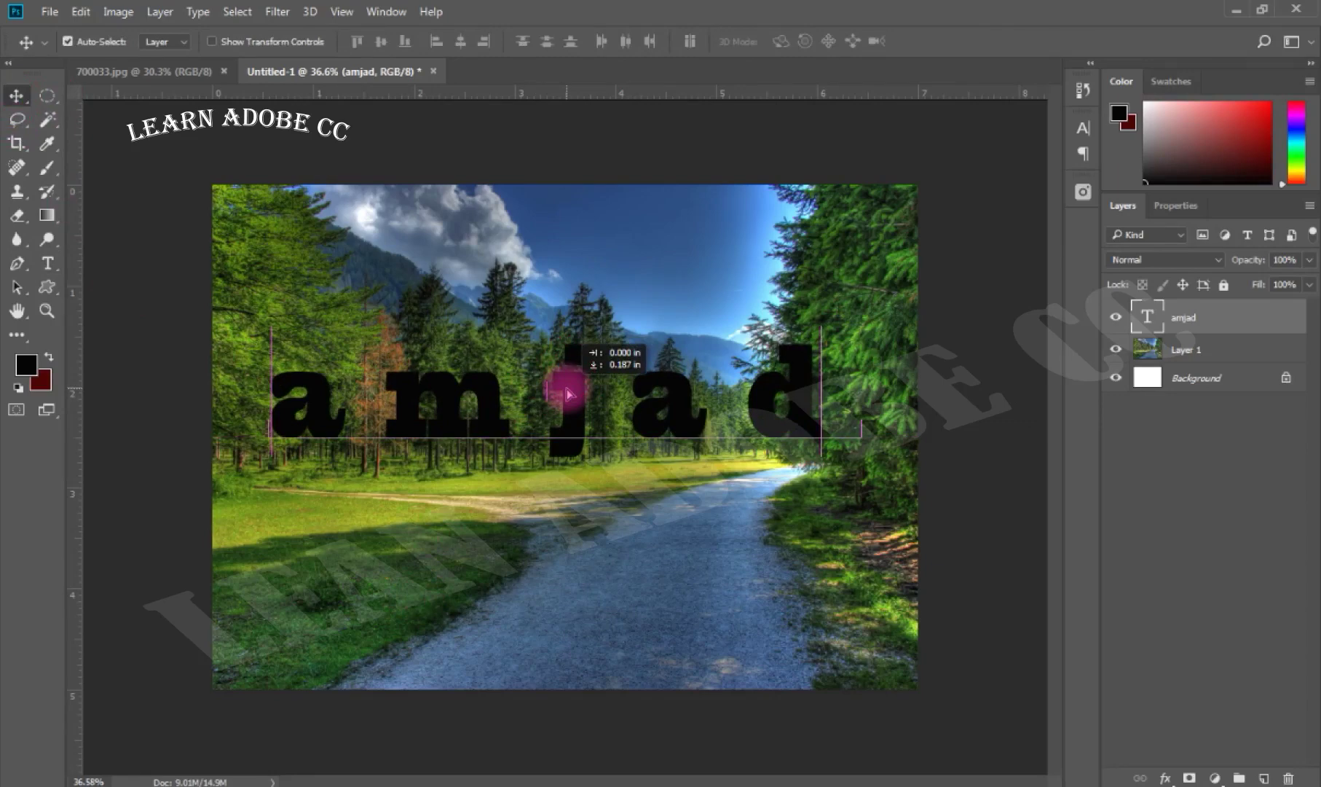
Nudge the amjad text, then drag Layer 1 above the amjad layer in the Layers panel.
drag(568, 393, 569, 395)
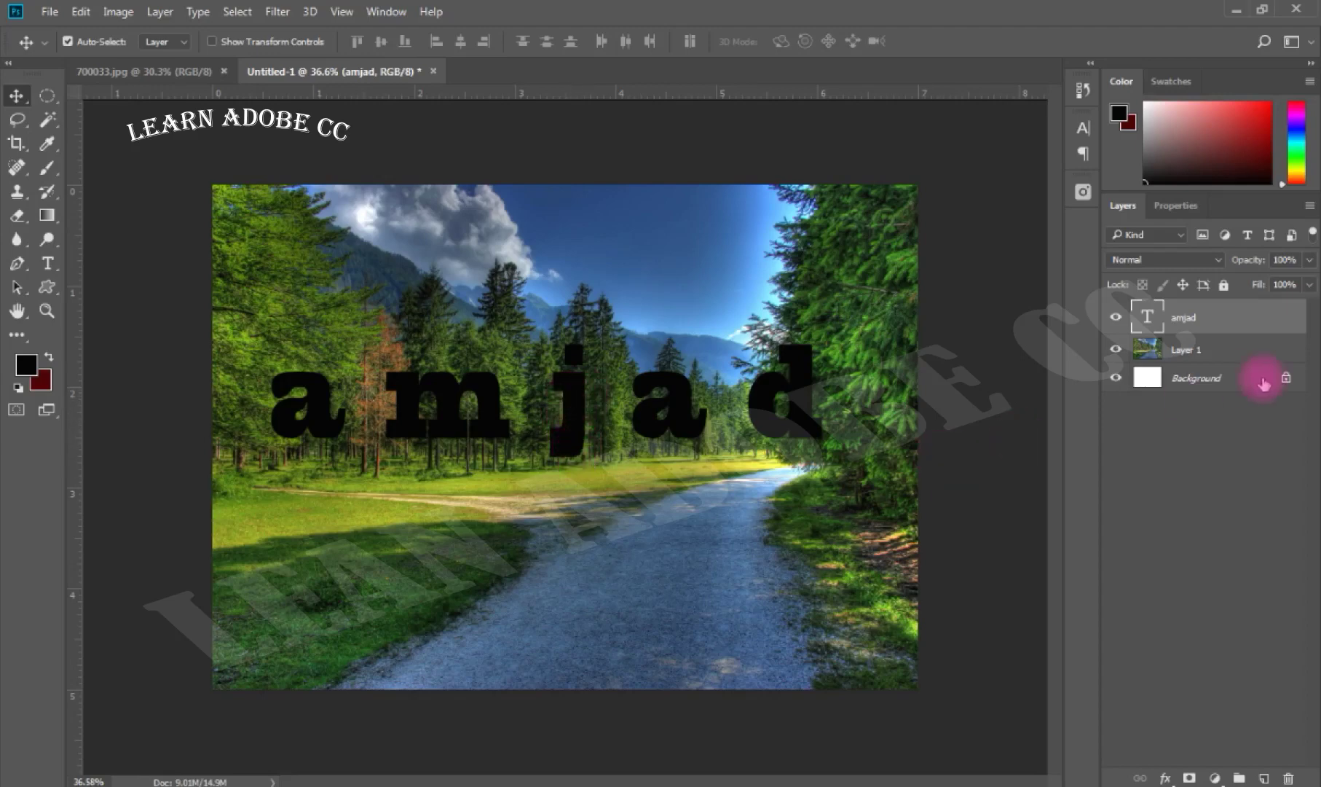
drag(1226, 357, 1227, 296)
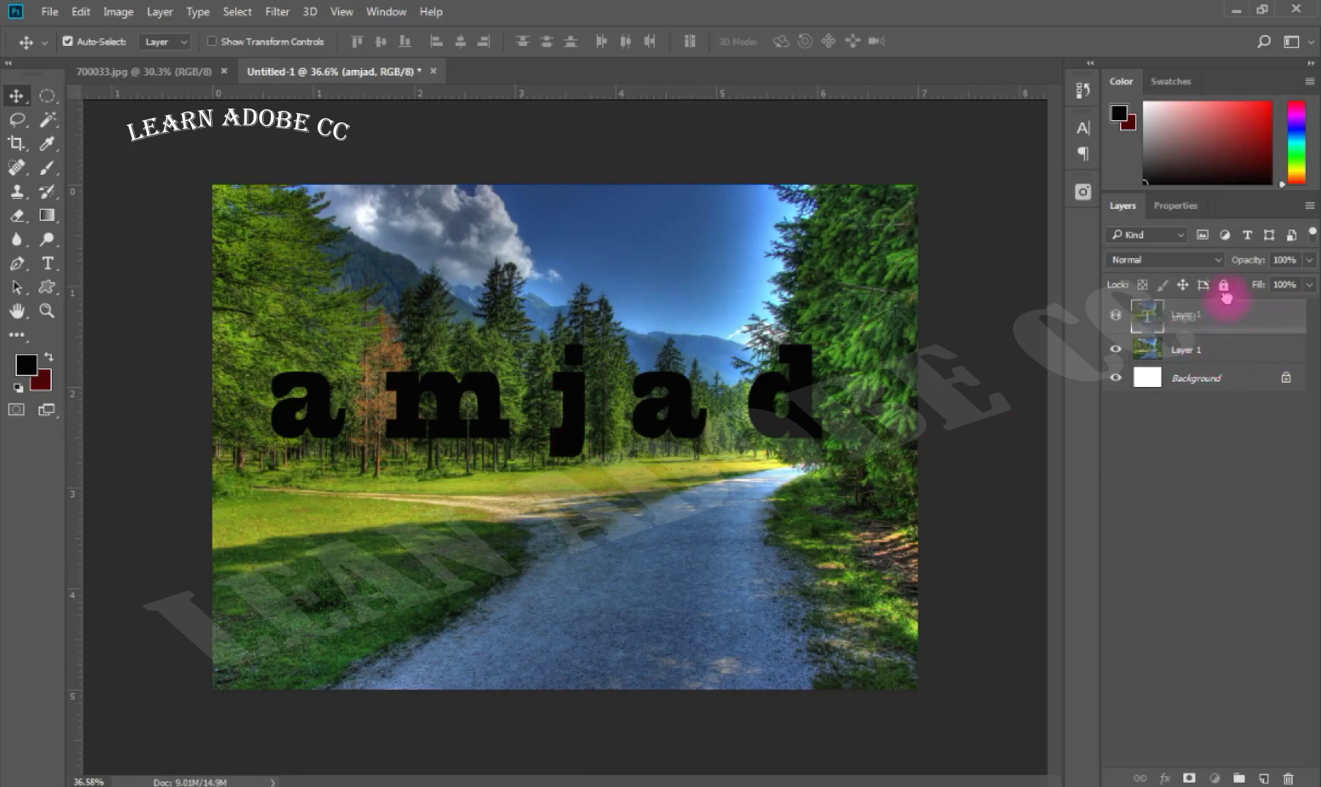
drag(1227, 297, 1229, 306)
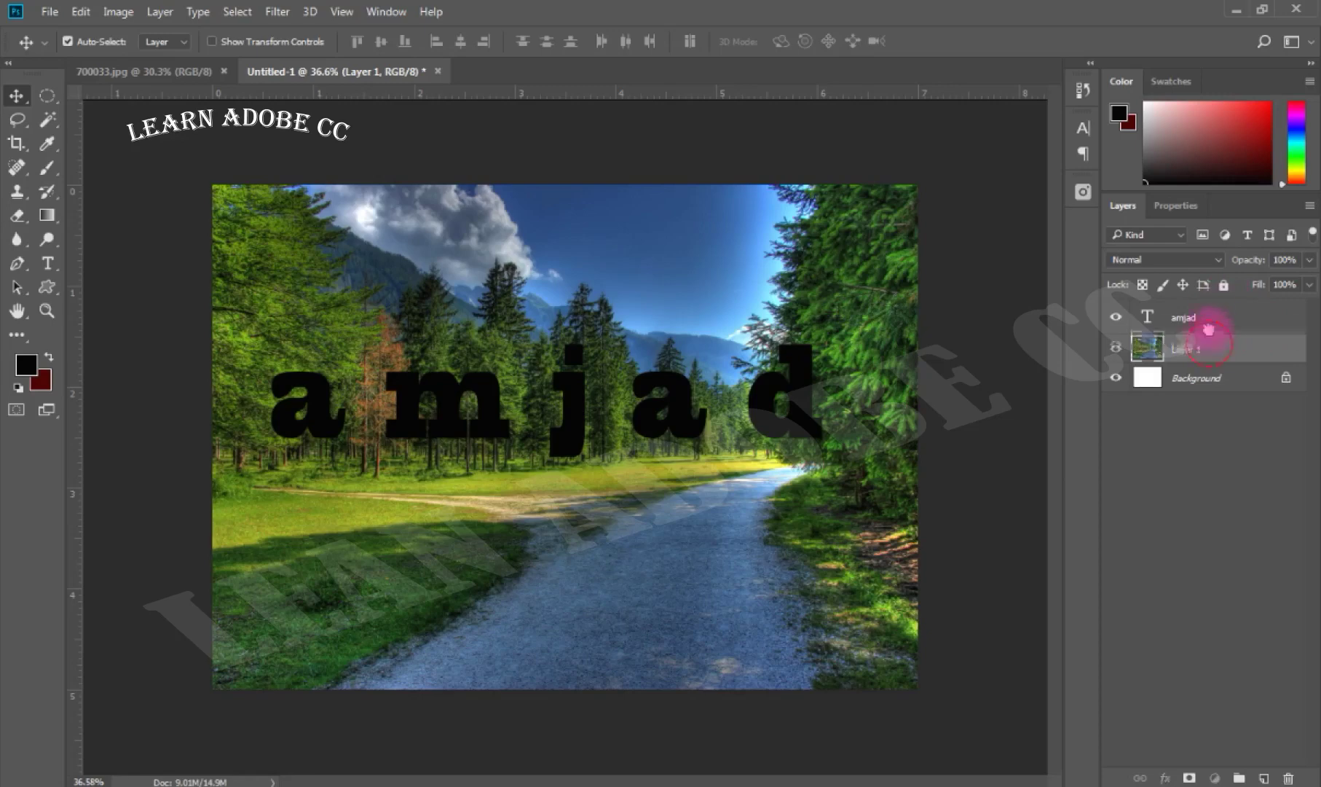
drag(1207, 346, 1209, 306)
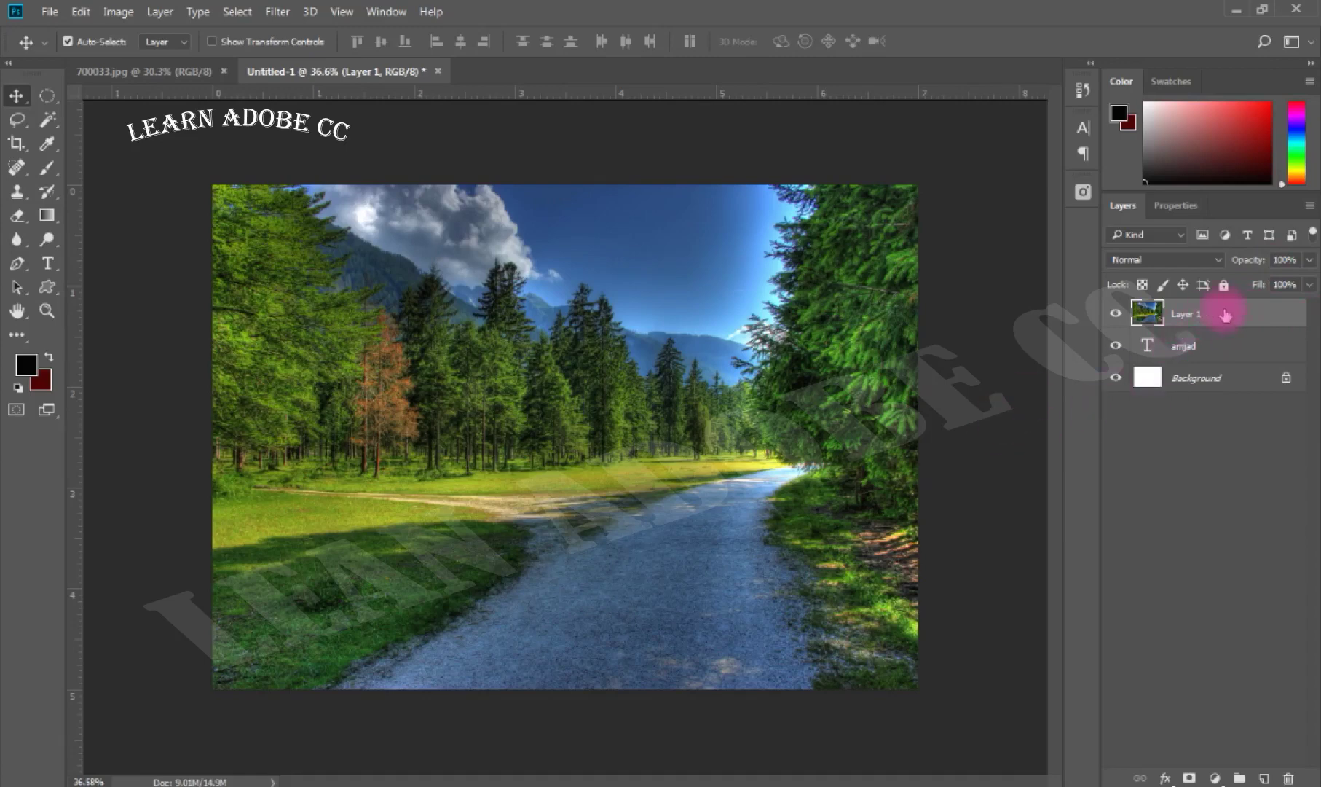
After browsing the layer menus, clip Layer 1 into the amjad text layer.
right_click(1230, 316)
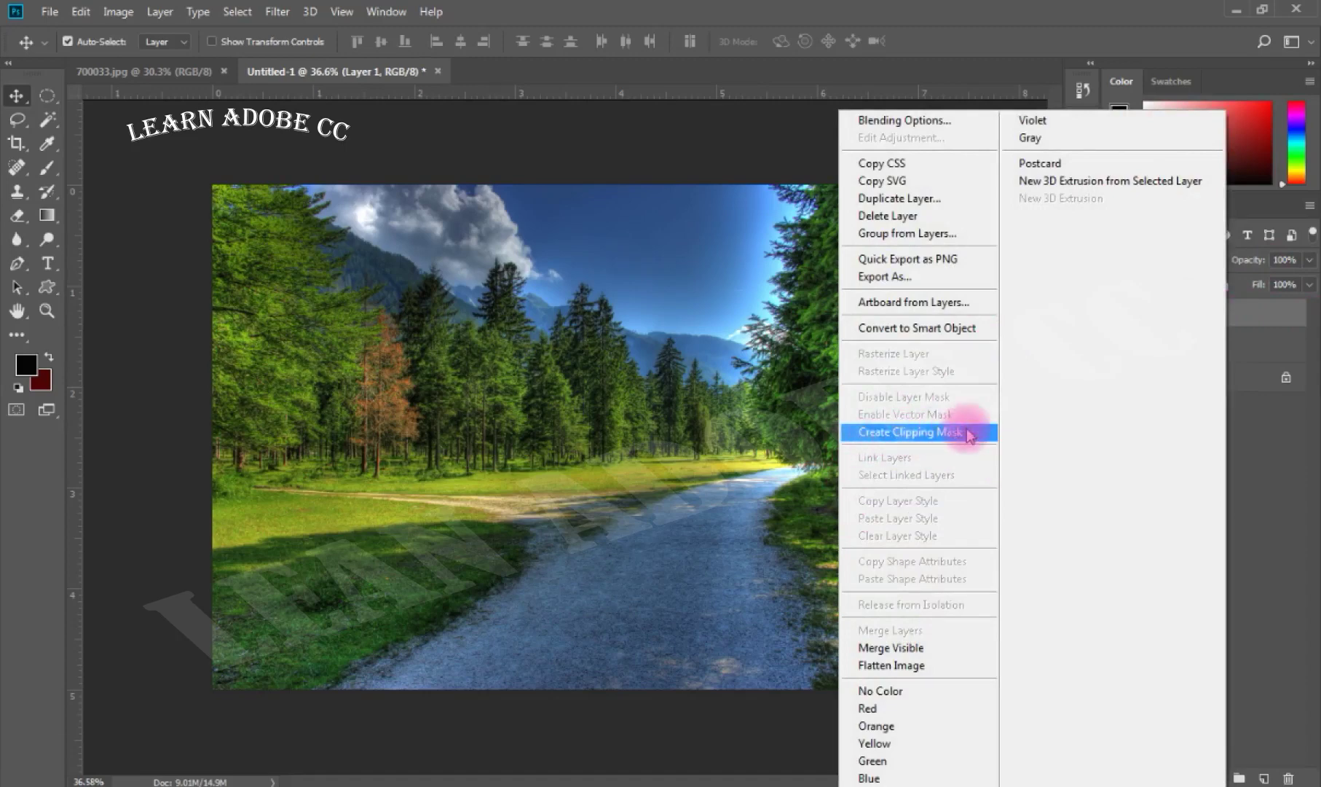
click(1271, 444)
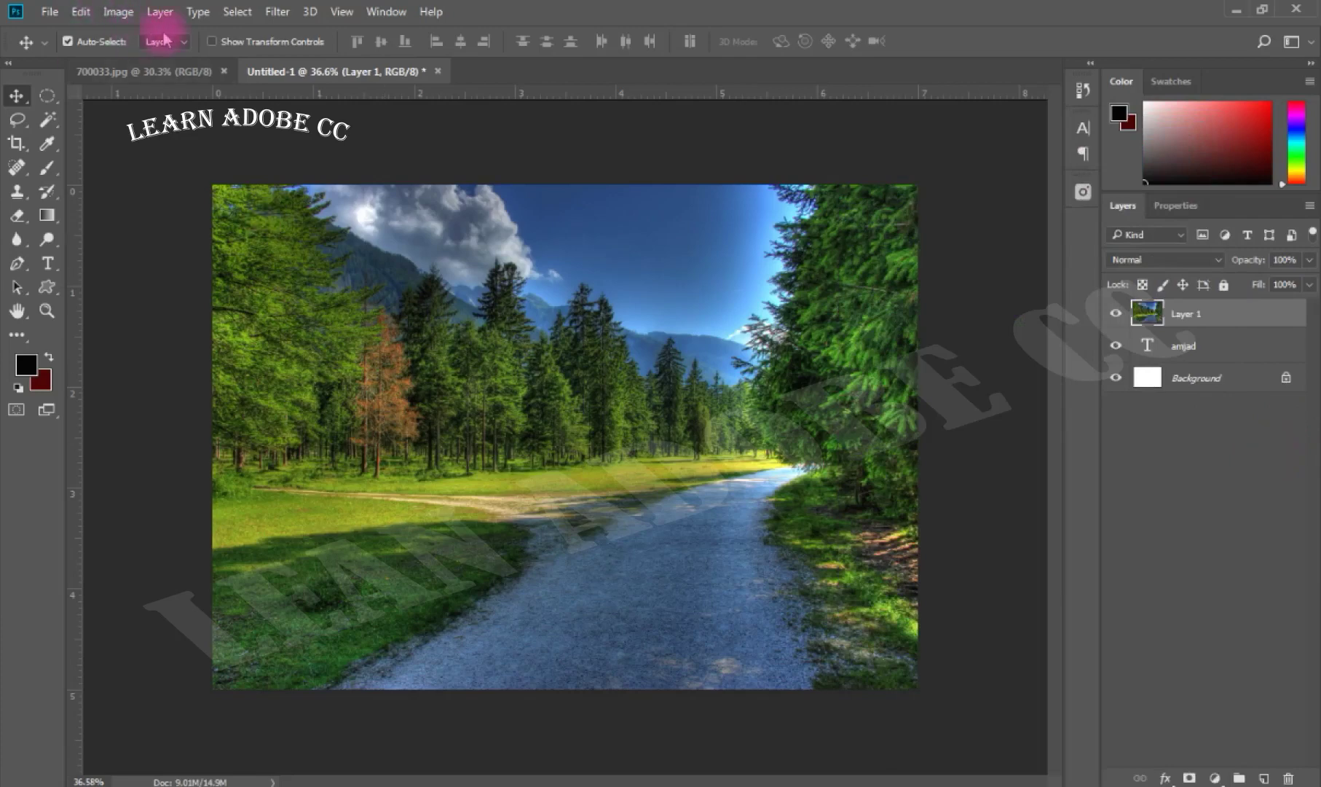
click(159, 11)
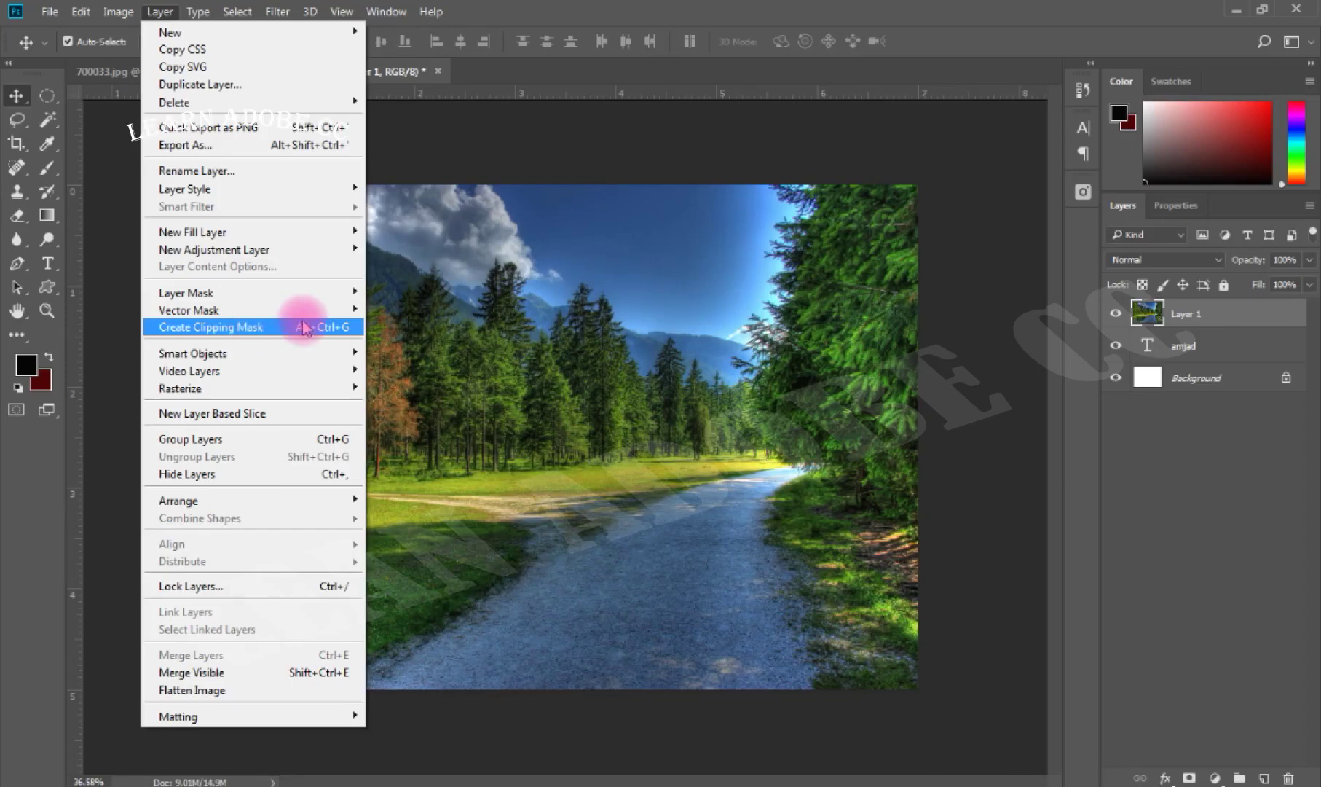
click(1055, 10)
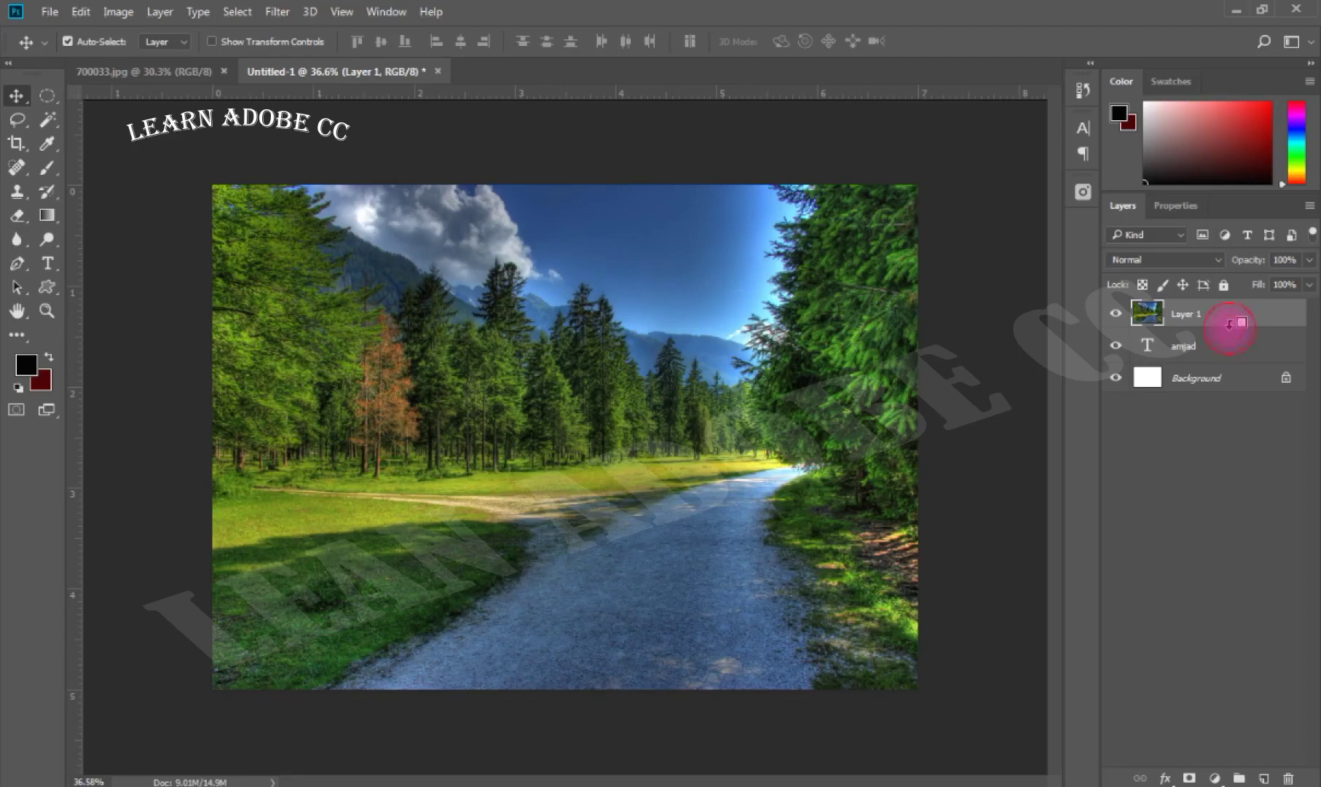
alt+click(1229, 326)
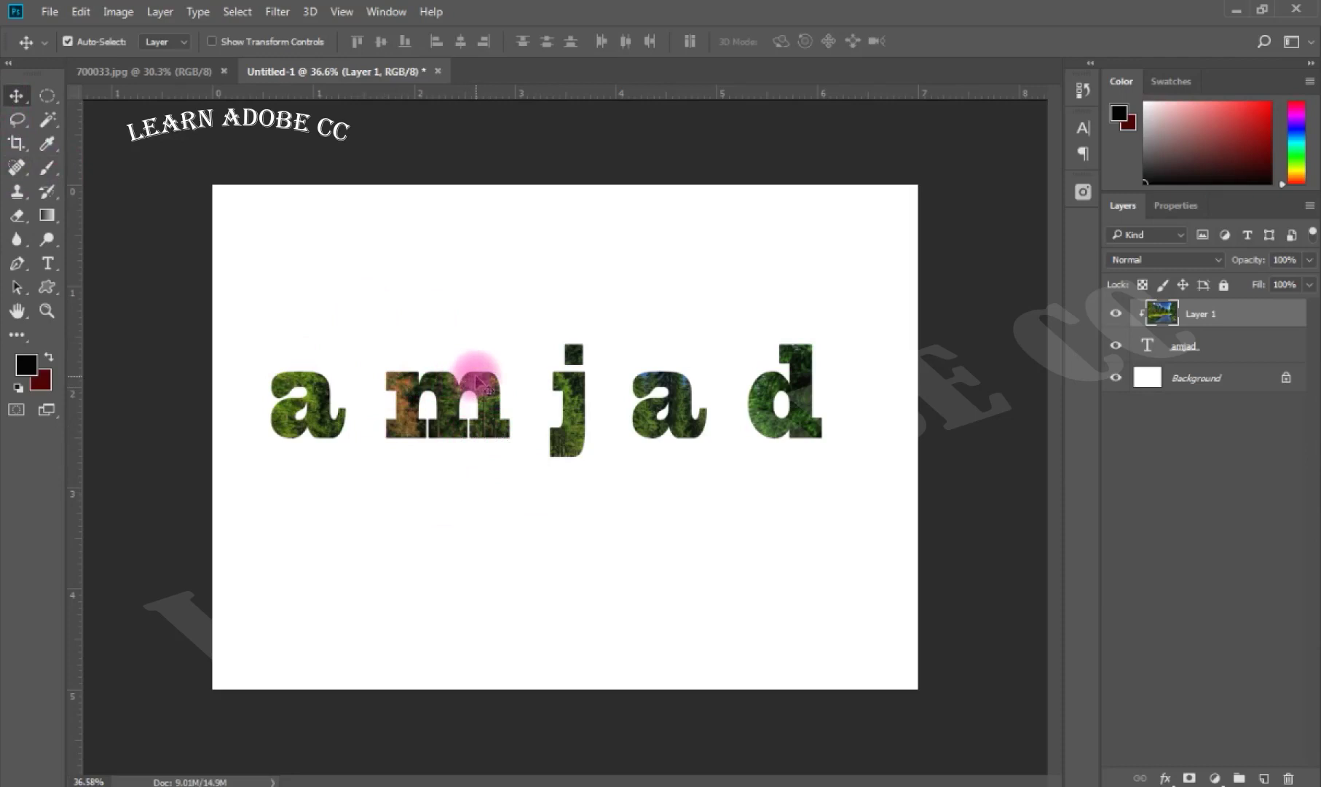
Drag the forest photo around inside the amjad letters, then undo the last shift.
mouse_move(478, 379)
mouse_down()
mouse_move(585, 395)
mouse_move(480, 432)
mouse_up()
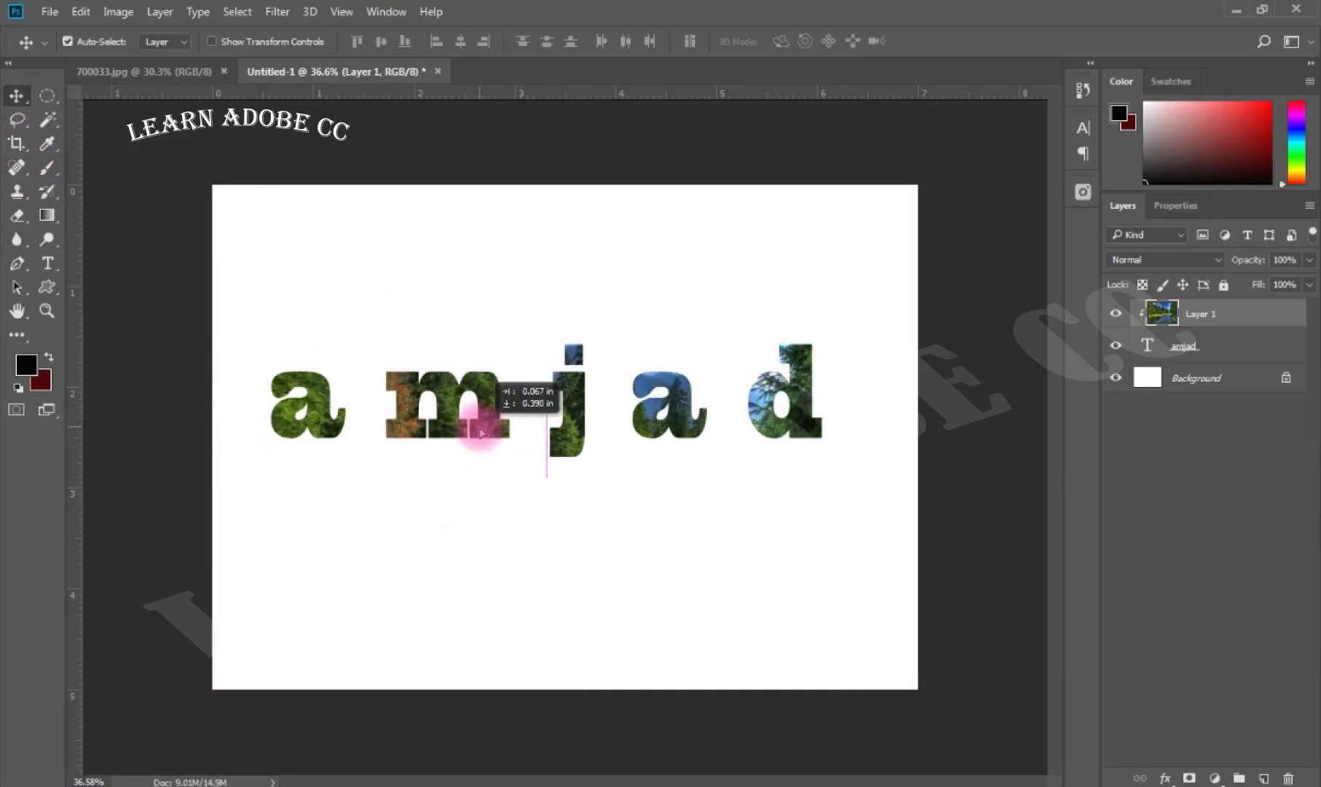
drag(480, 432, 473, 422)
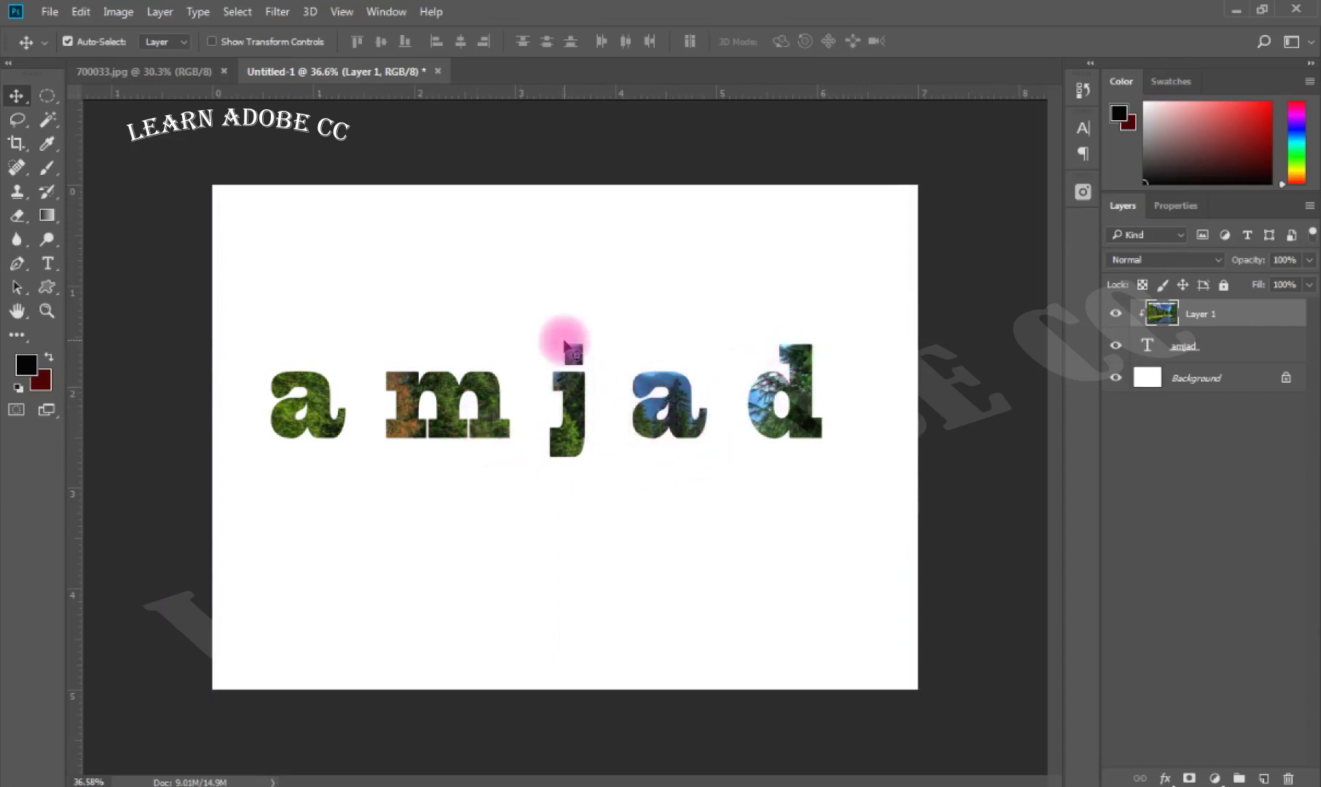
mouse_move(575, 401)
mouse_down()
mouse_move(575, 380)
mouse_move(601, 386)
mouse_up()
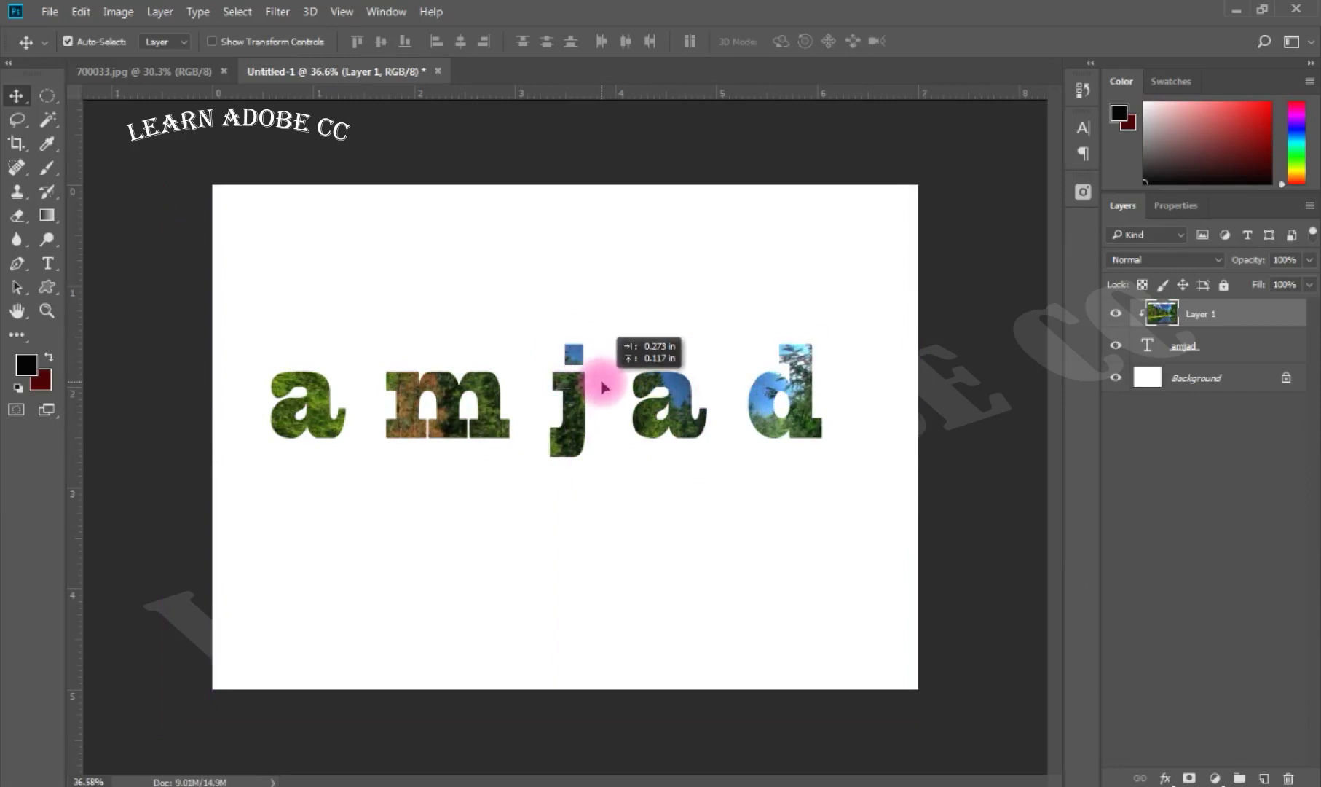
drag(602, 384, 602, 382)
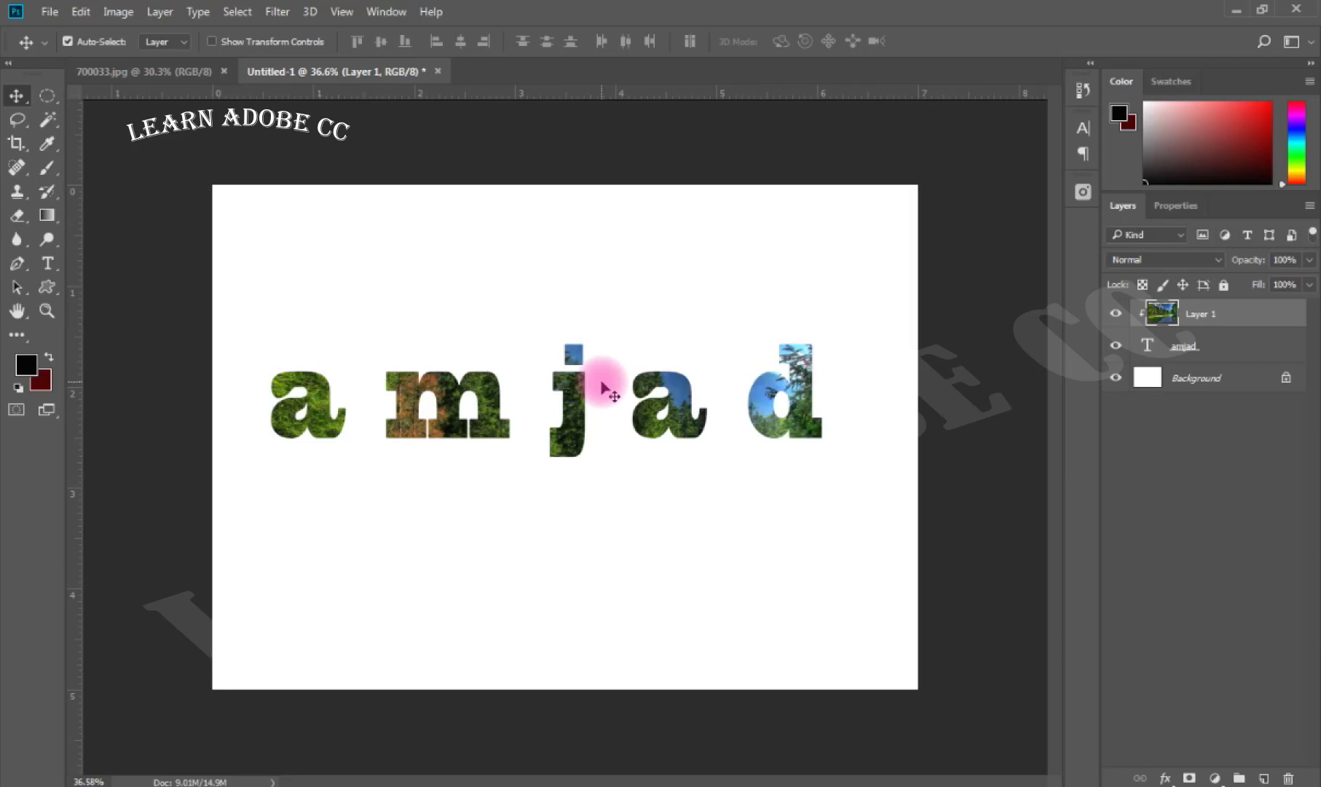
key(ctrl+z)
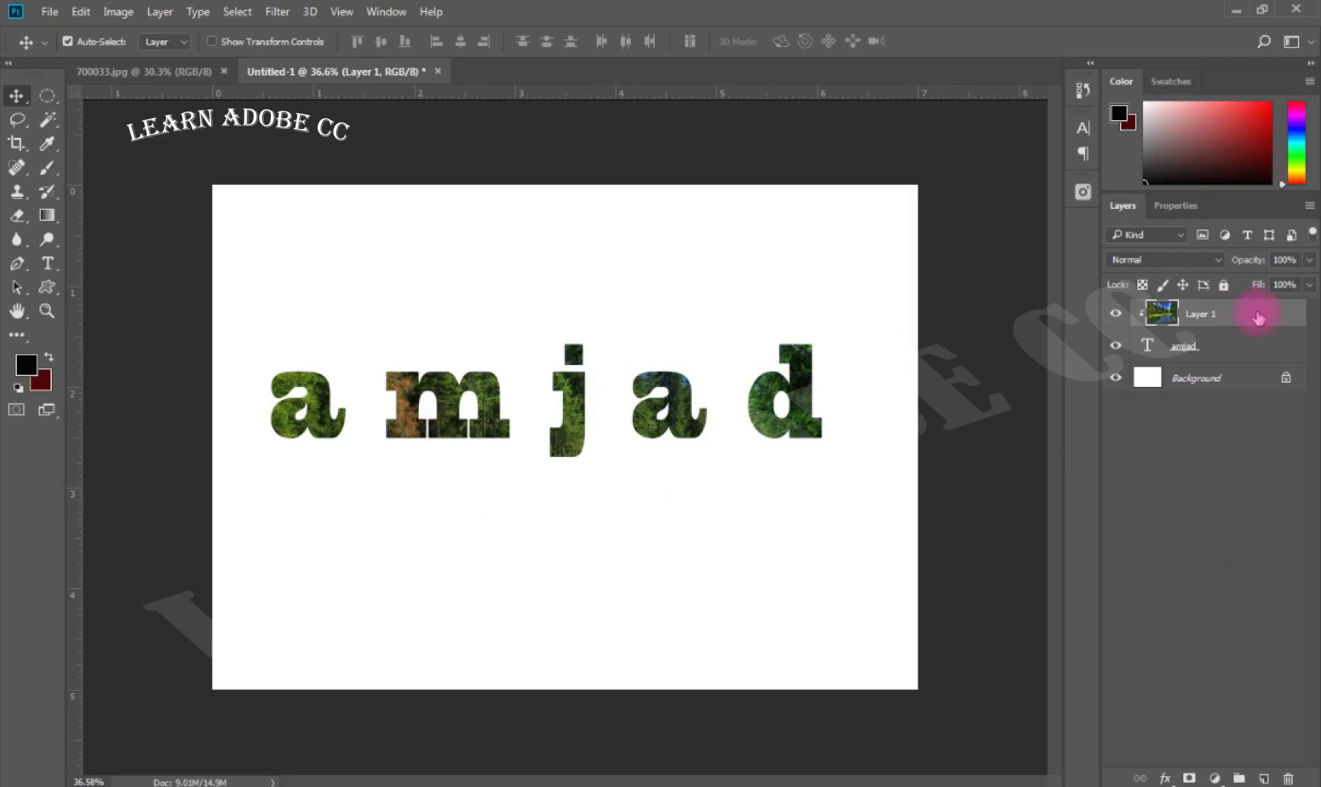
Duplicate Layer 1 and move the copy beneath the amjad text layer.
key(ctrl)
key(ctrl+j)
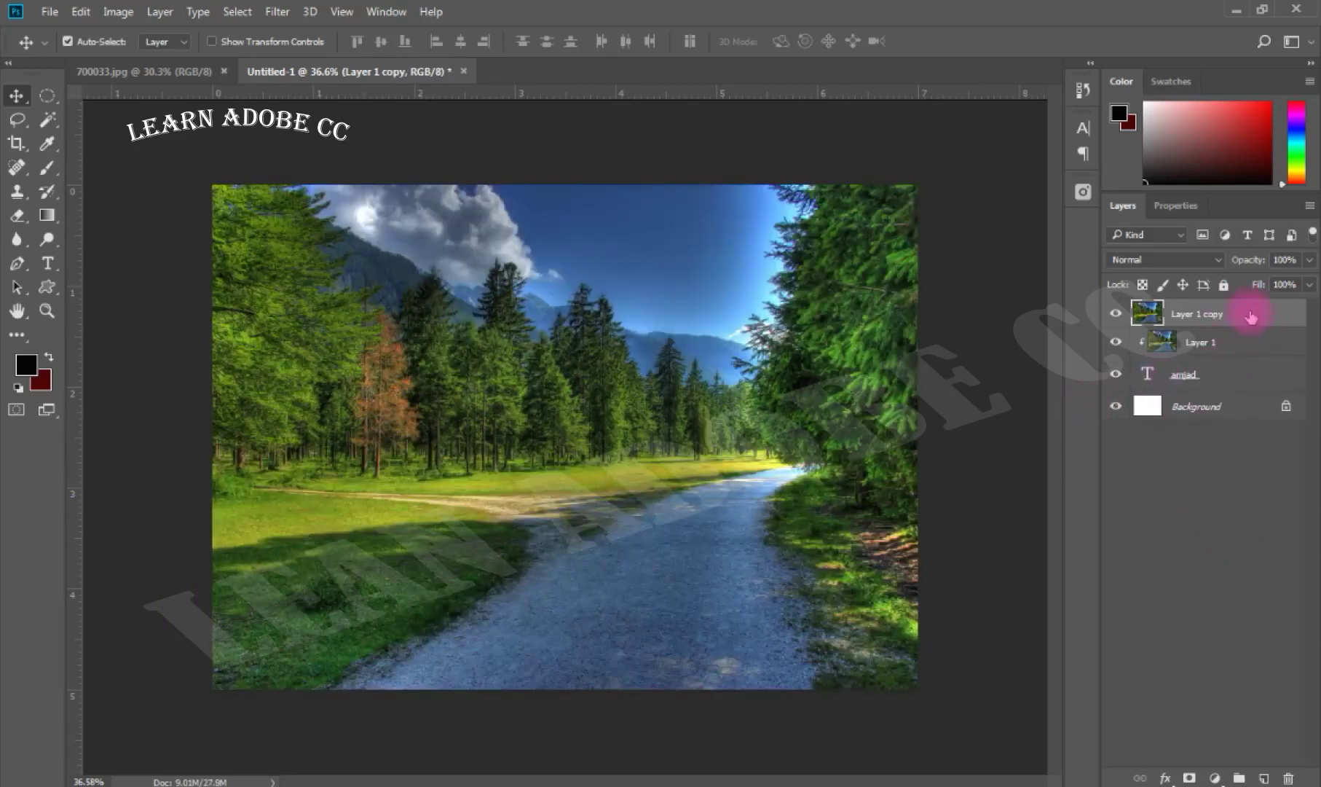
drag(1250, 316, 1247, 384)
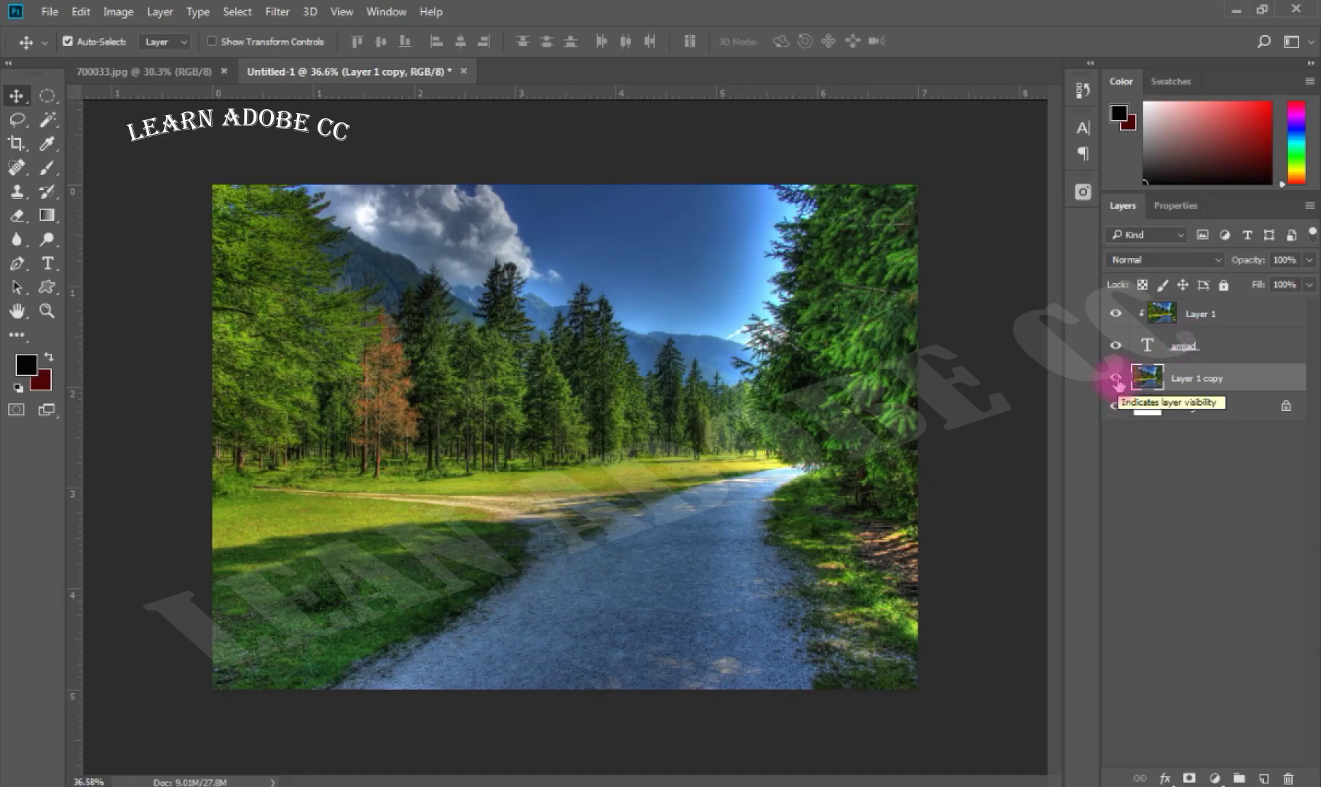
Toggle the photo and text layers' visibility to check the result, then select the amjad layer.
click(1116, 378)
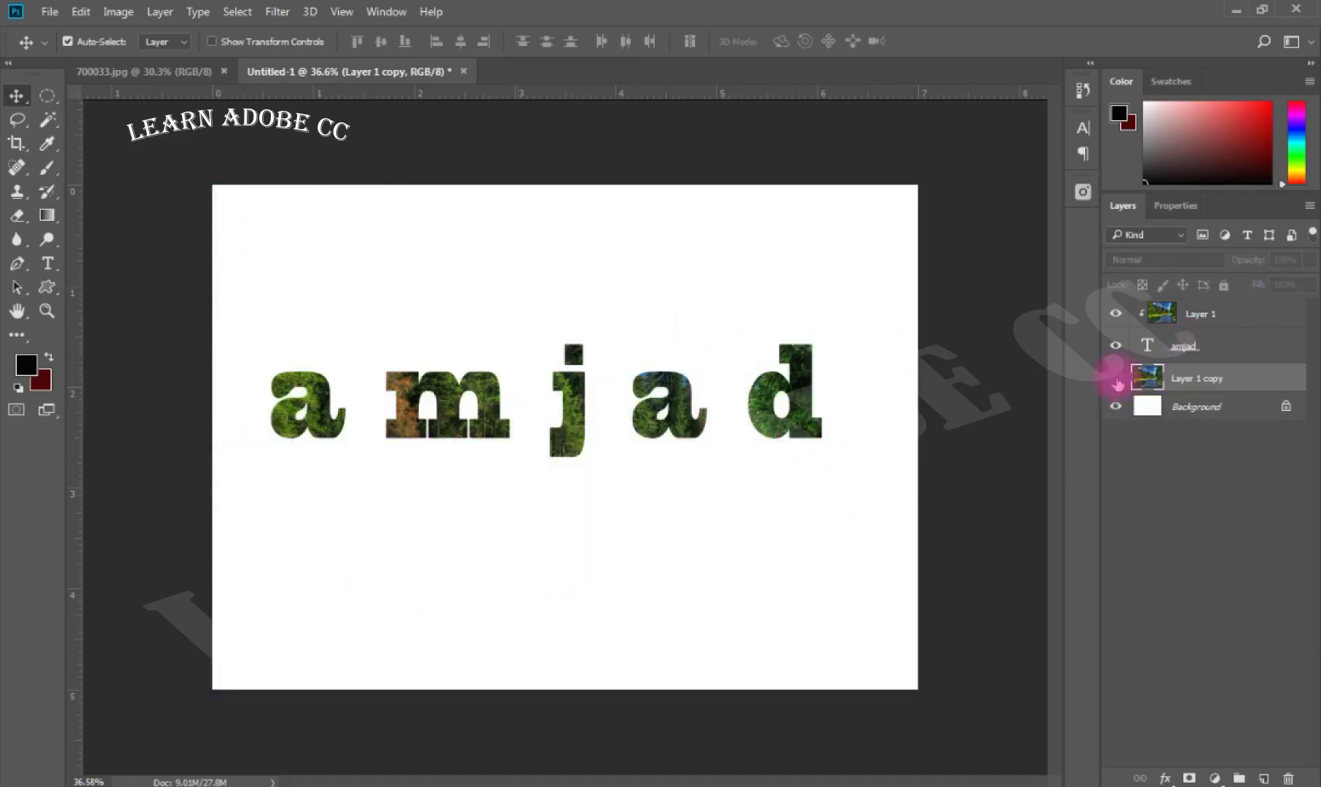
click(1116, 378)
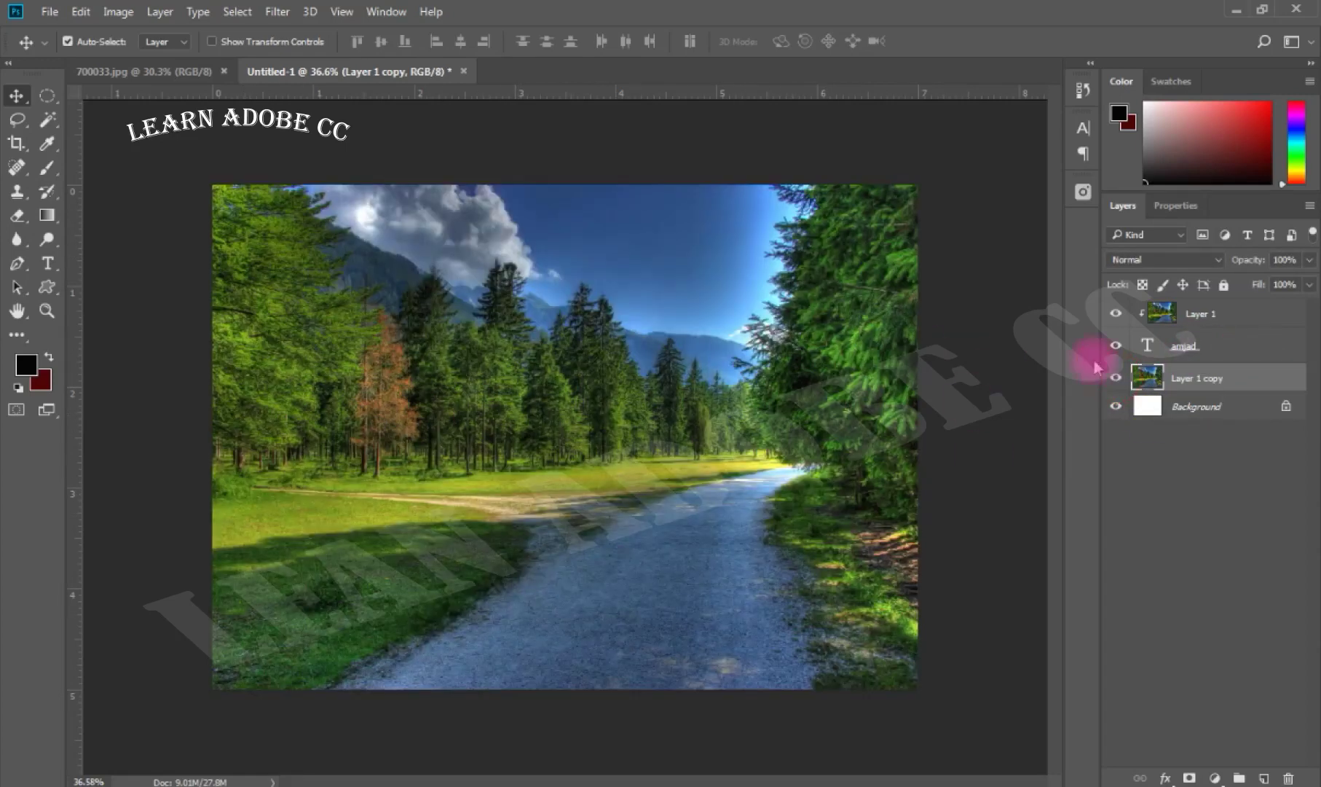
click(1116, 313)
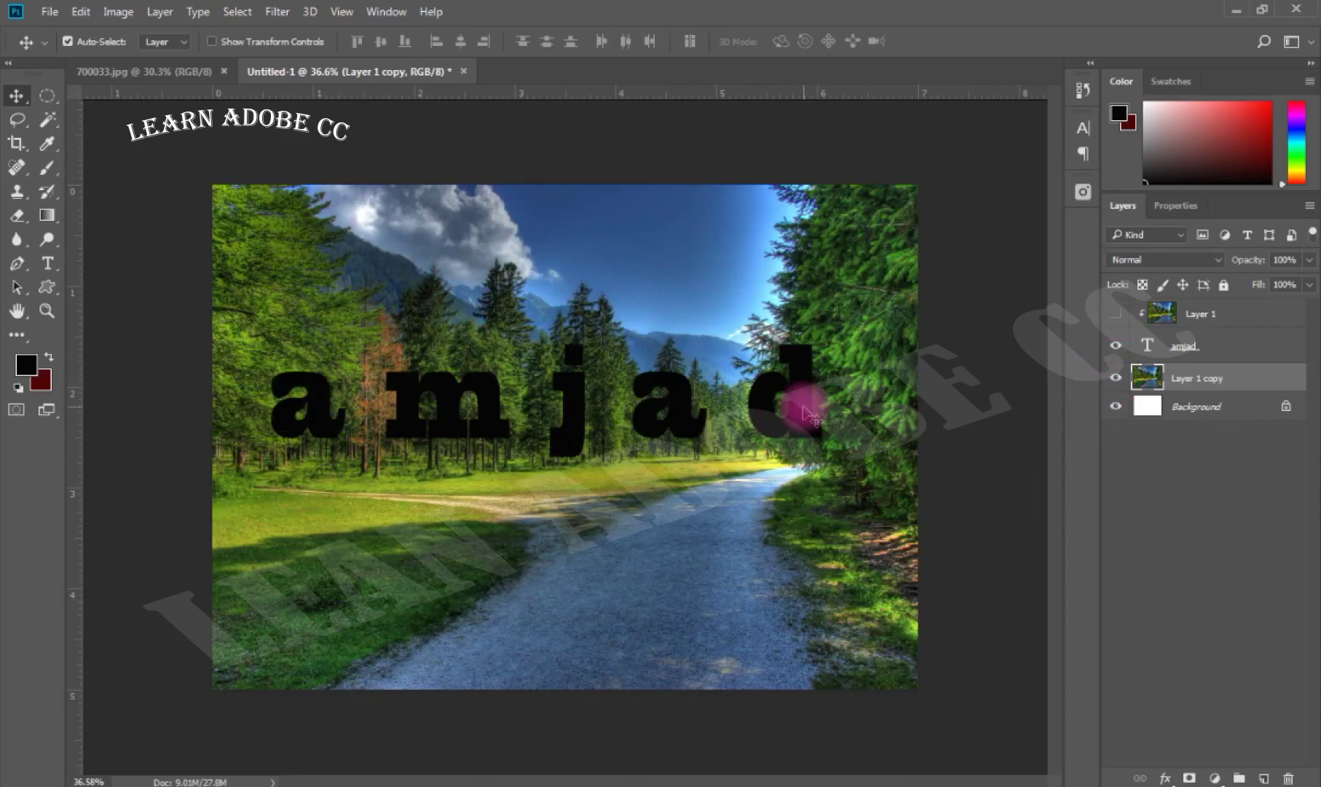
click(1116, 313)
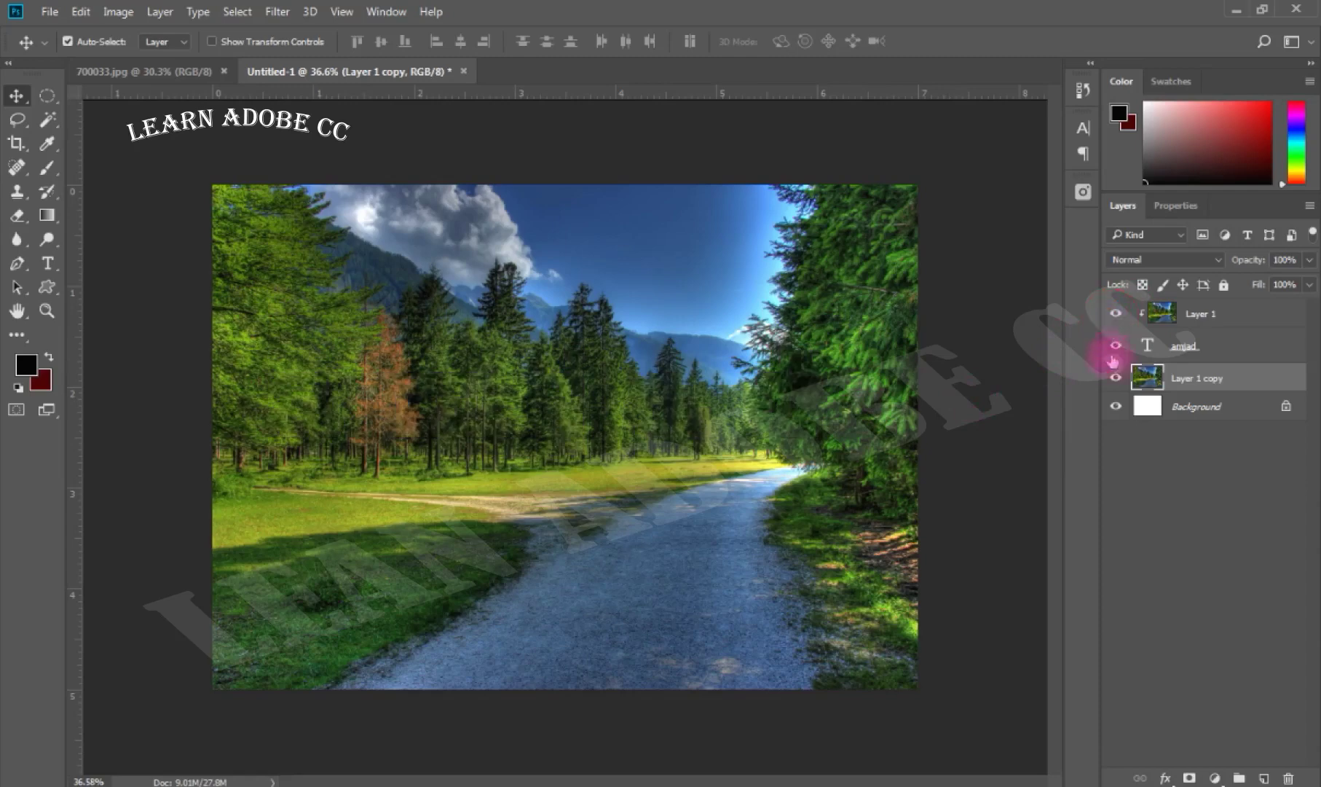
click(1115, 313)
click(1116, 347)
click(1116, 345)
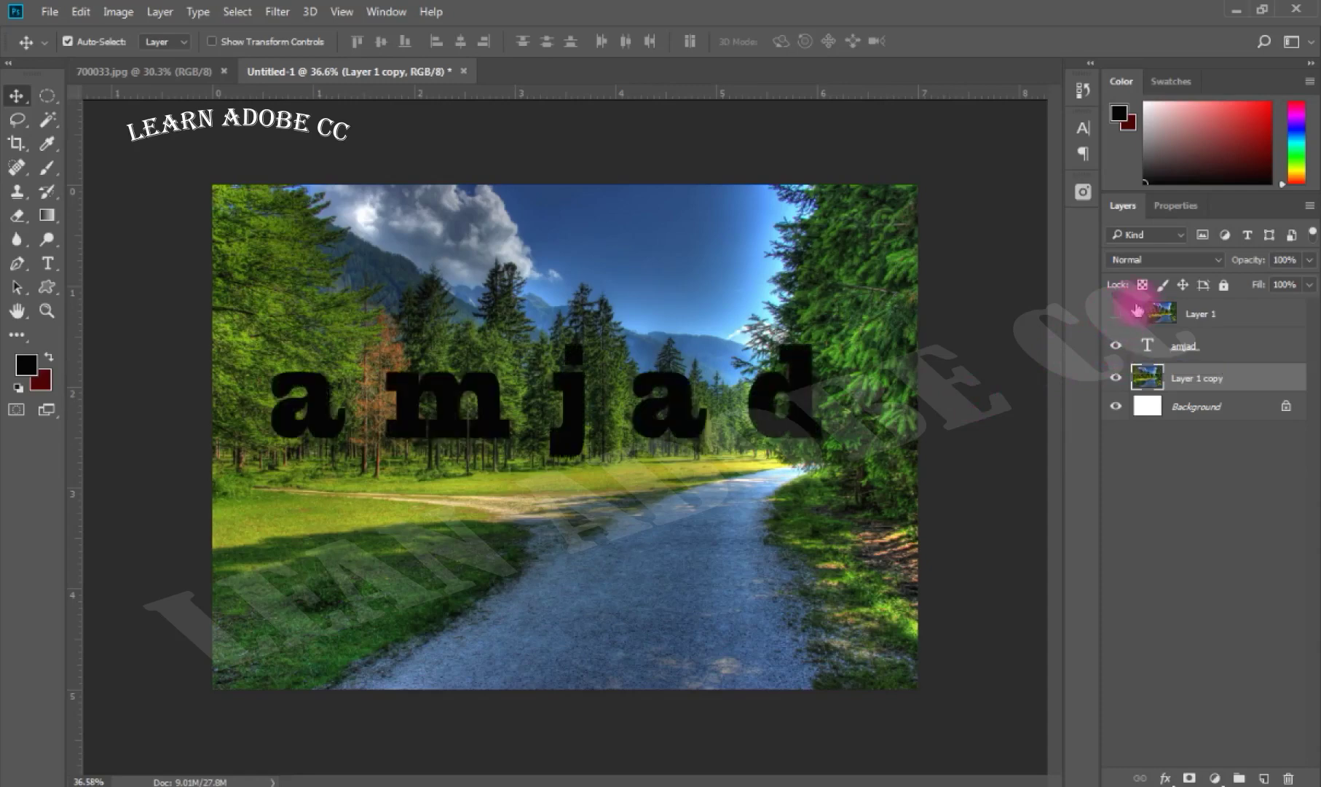
click(1115, 313)
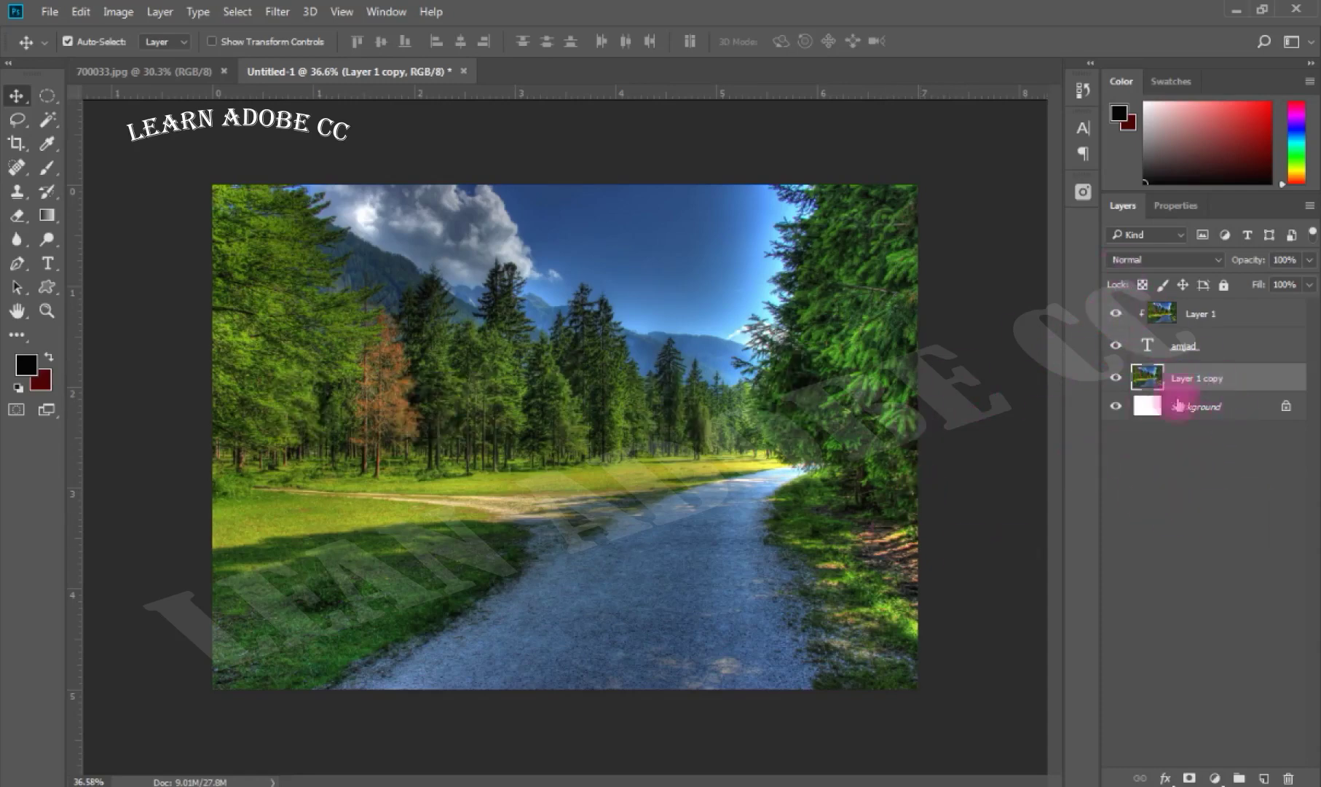
click(1211, 355)
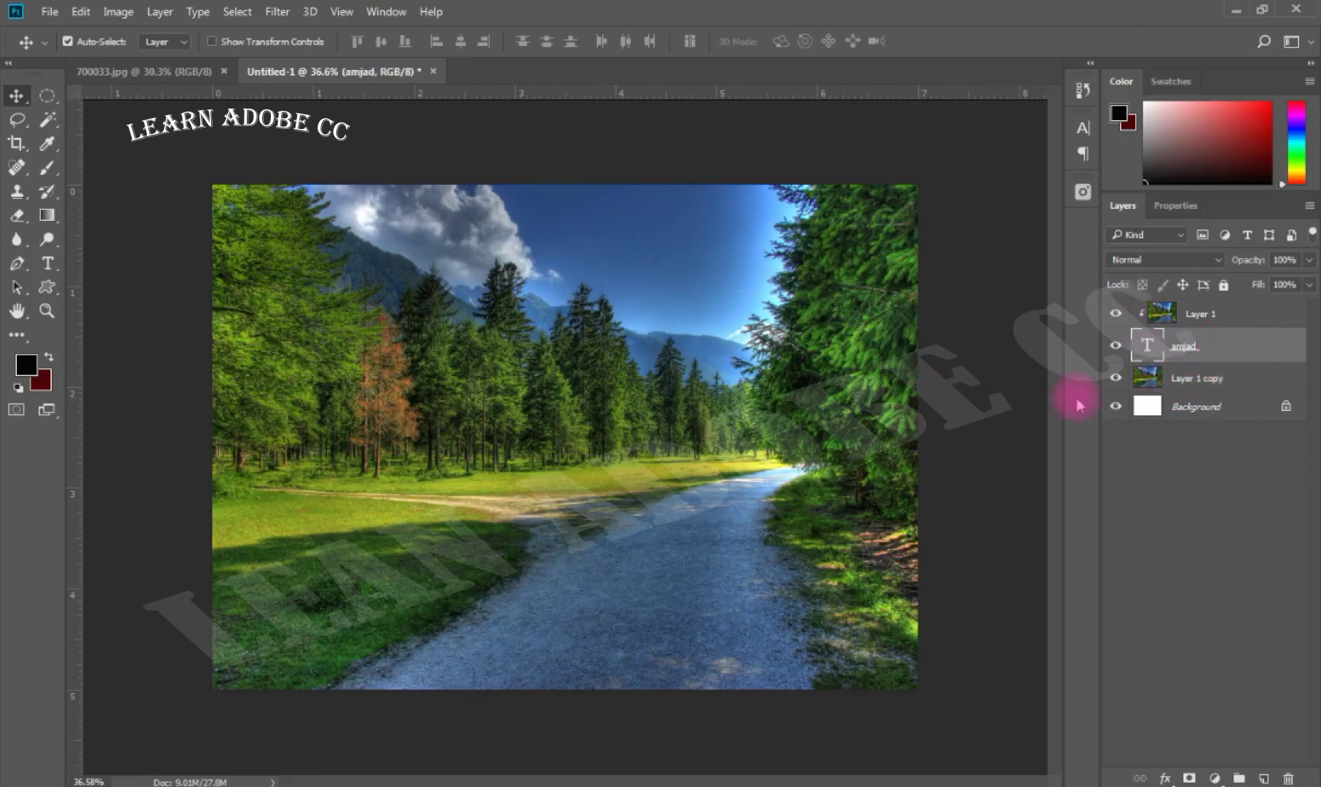
Add a thin white Stroke to the amjad layer through Blending Options.
right_click(1239, 353)
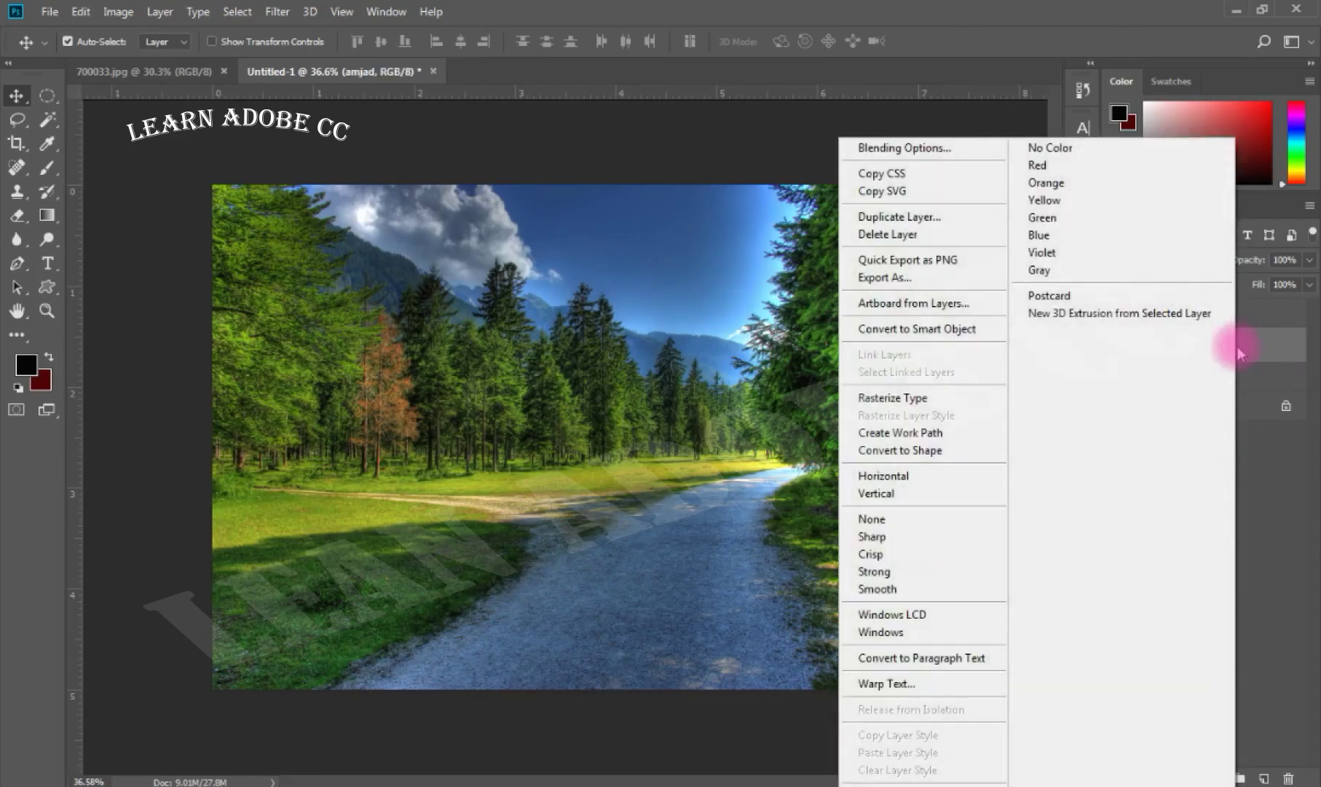
click(915, 153)
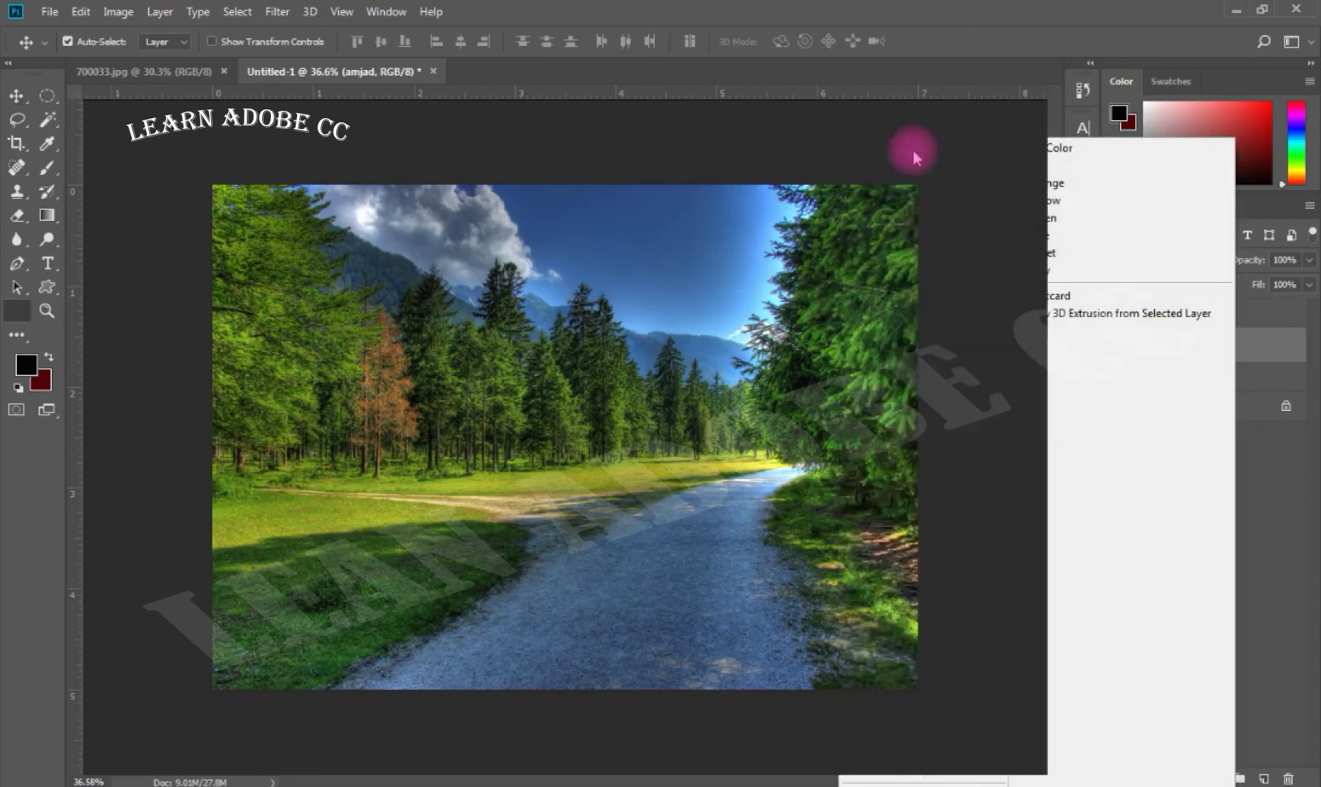
mouse_move(583, 325)
mouse_down()
mouse_move(820, 344)
mouse_move(975, 46)
mouse_up()
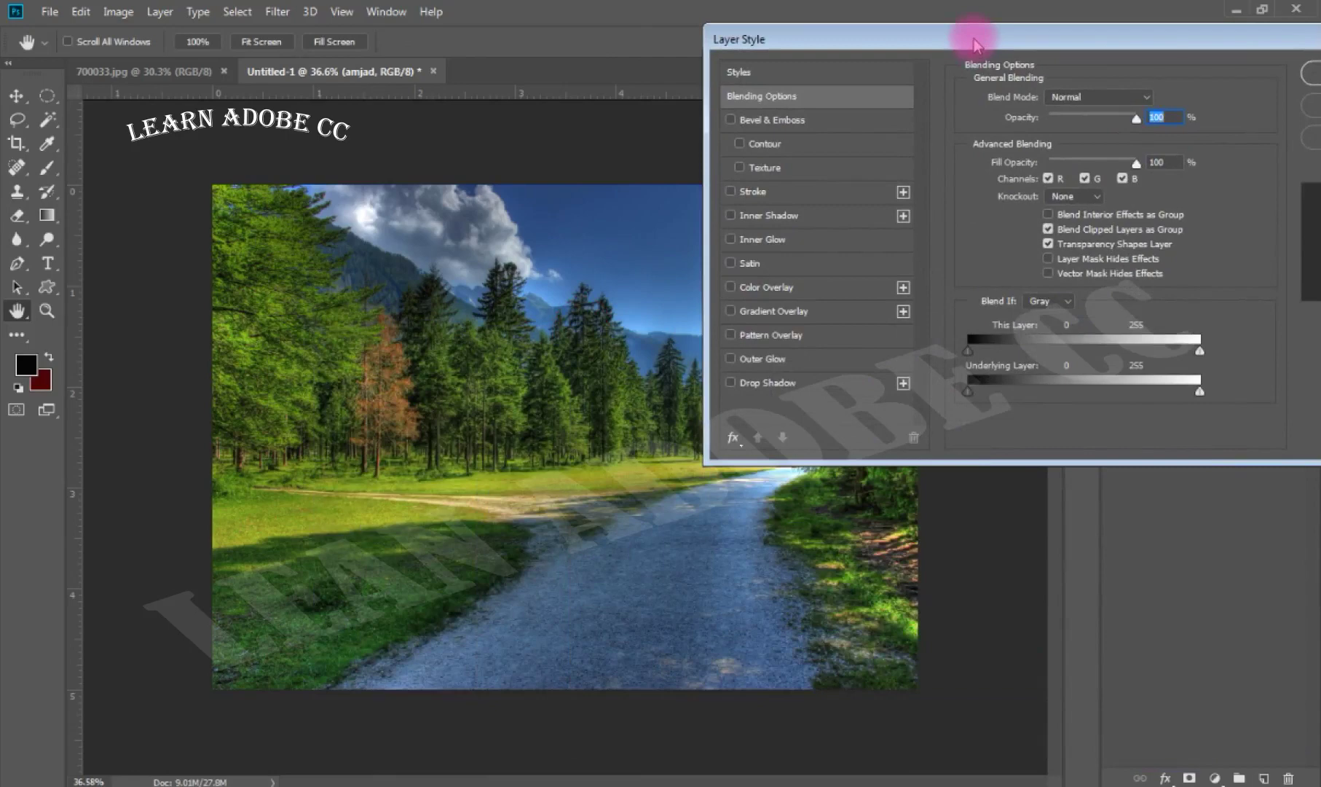
click(823, 195)
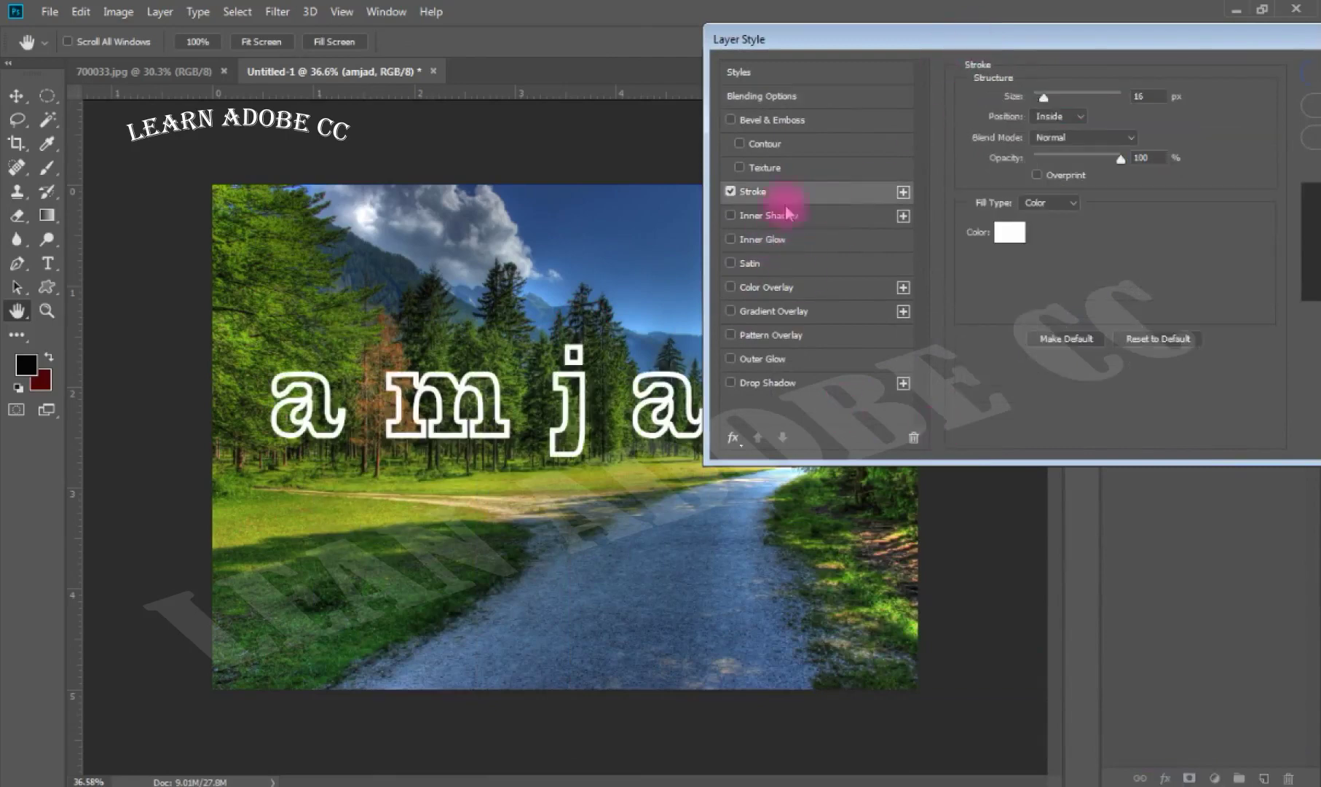
mouse_move(874, 41)
mouse_down()
mouse_move(903, 308)
mouse_move(826, 186)
mouse_up()
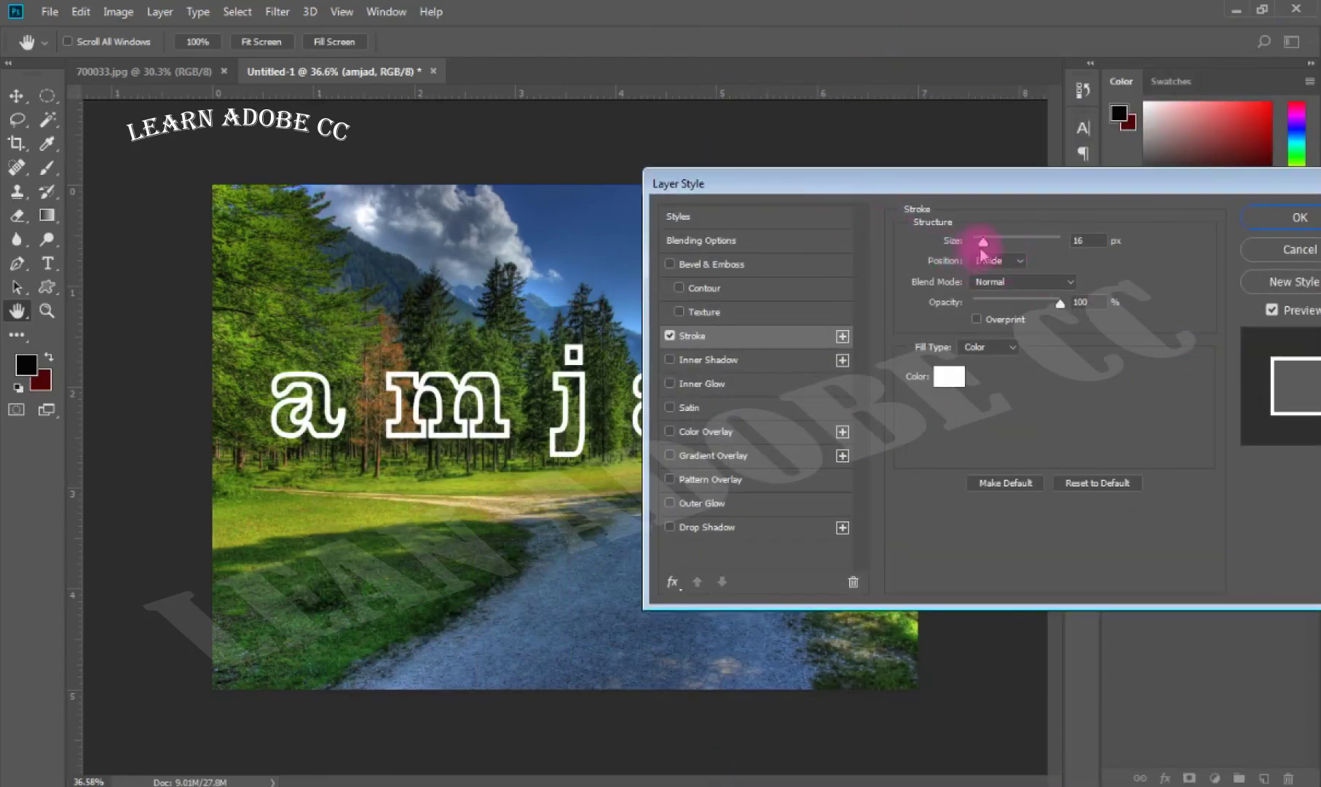
drag(983, 247, 977, 249)
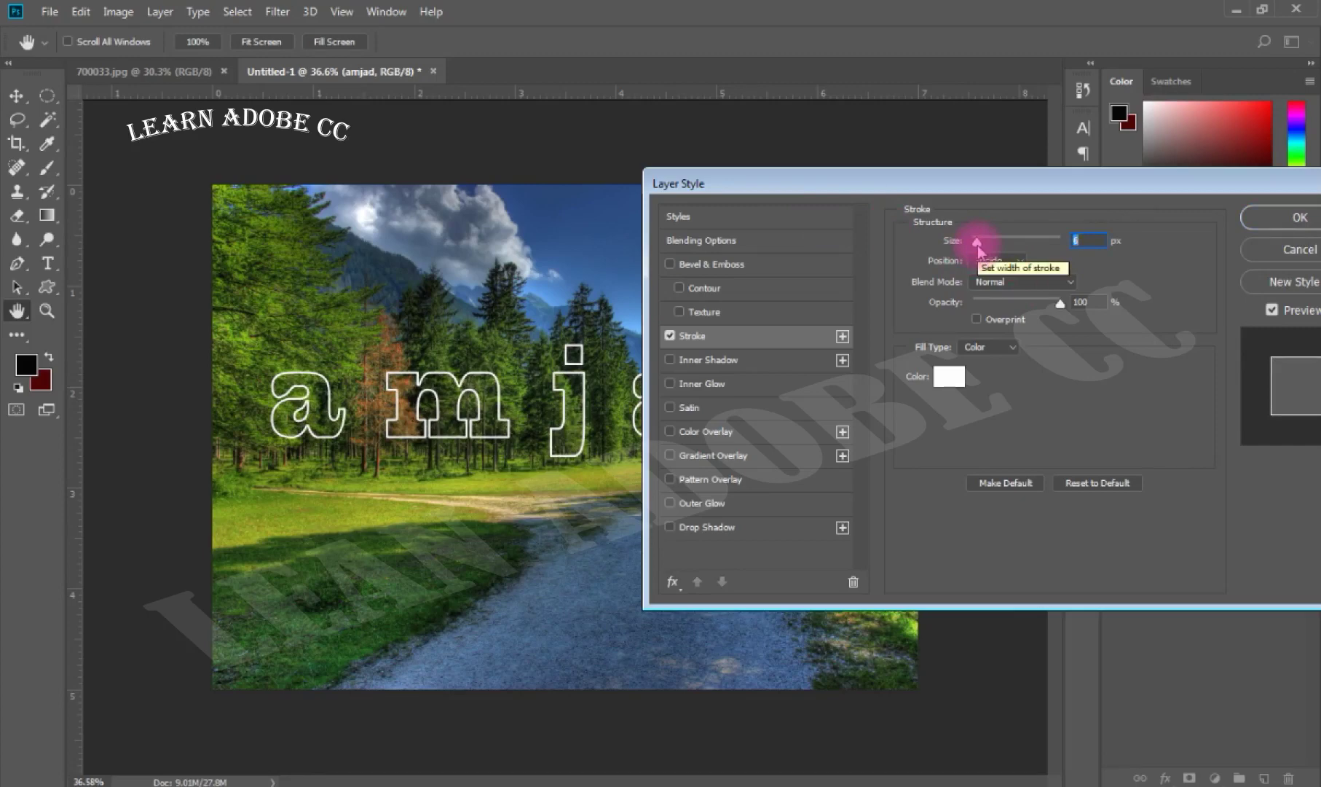
Enable Outer Glow coloured red plus Drop Shadow in Layer Style and confirm with OK.
click(741, 509)
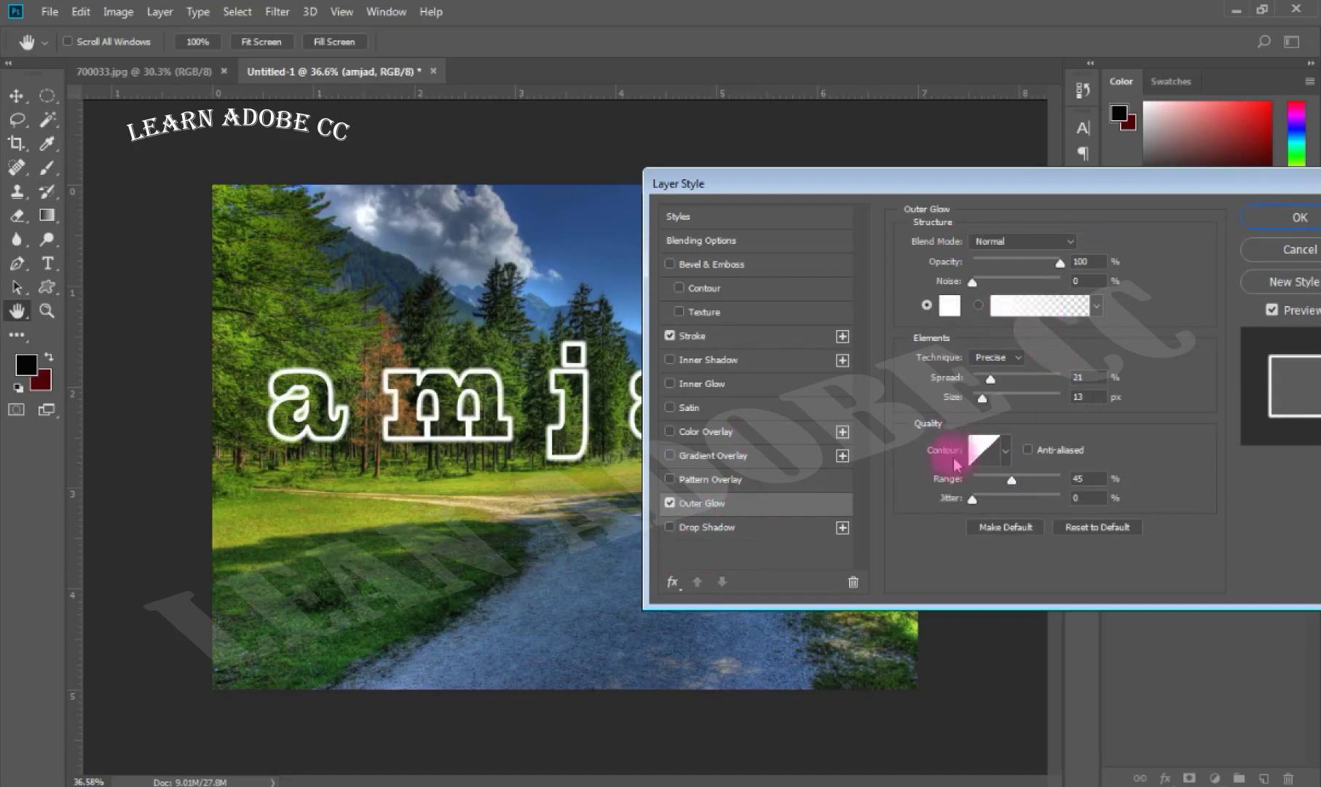
click(950, 307)
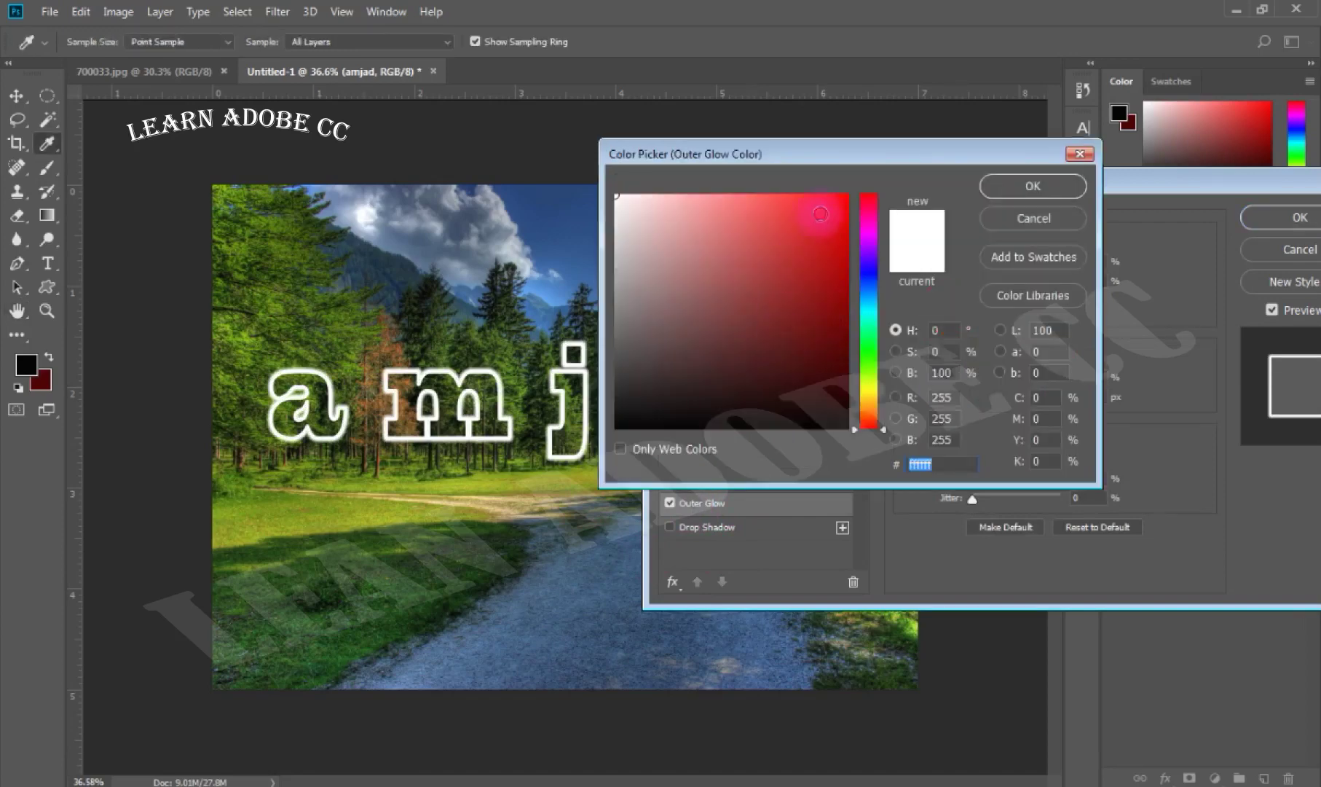
click(820, 213)
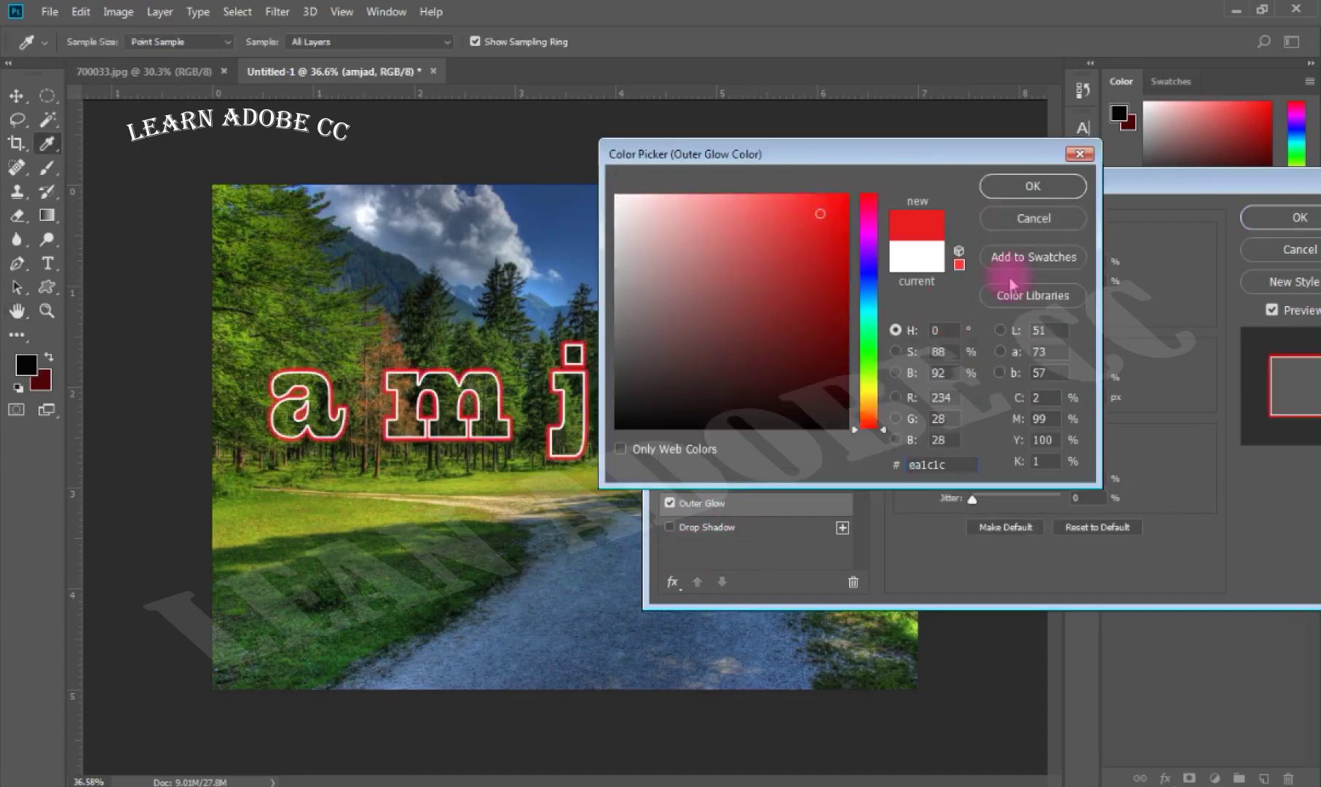
click(996, 190)
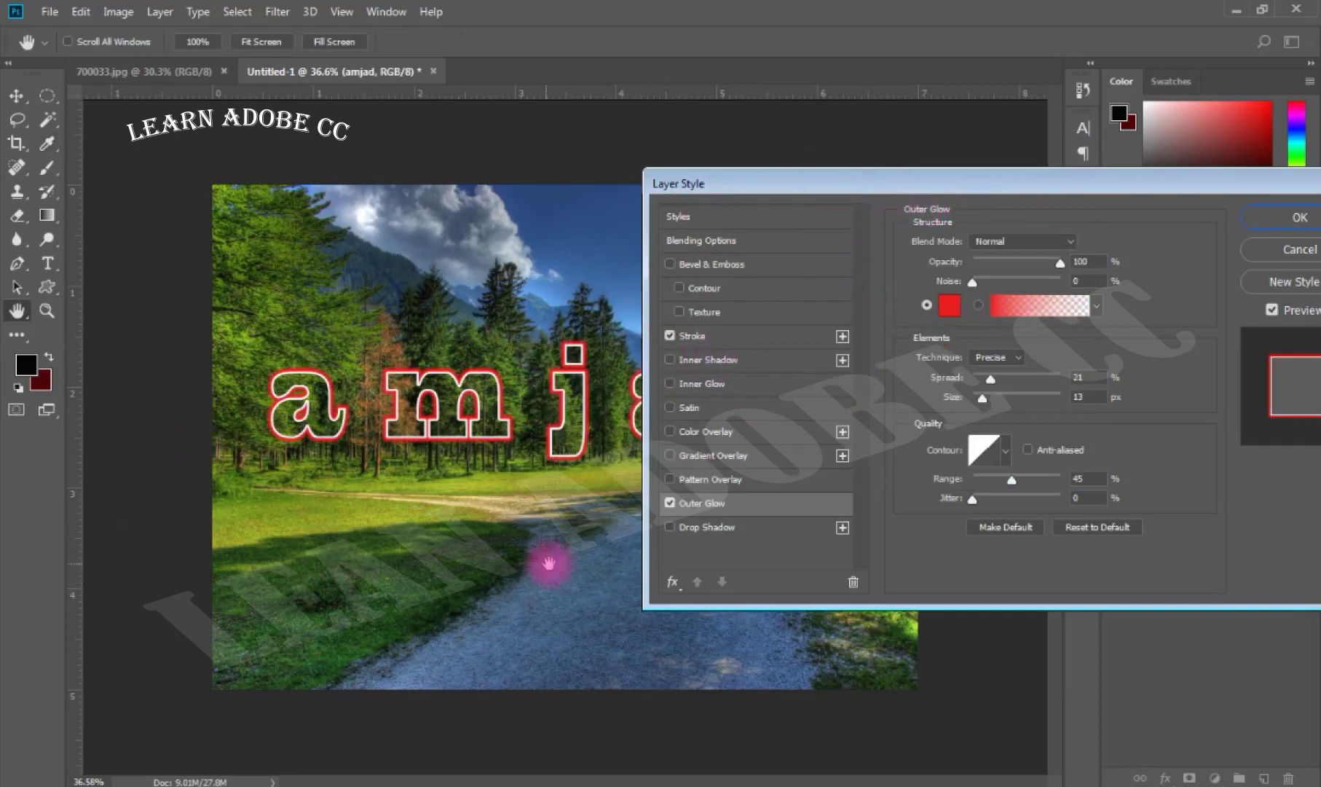
click(767, 527)
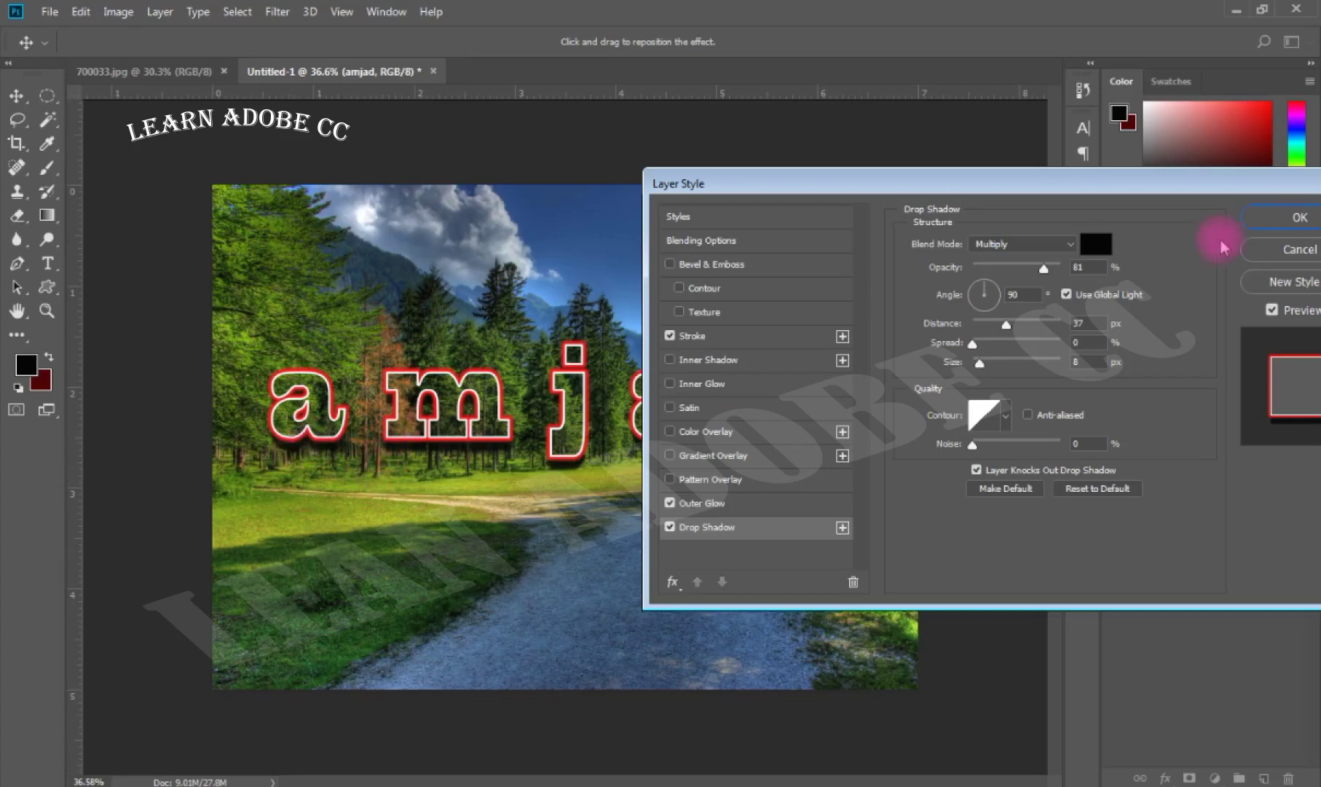
drag(1238, 184, 856, 248)
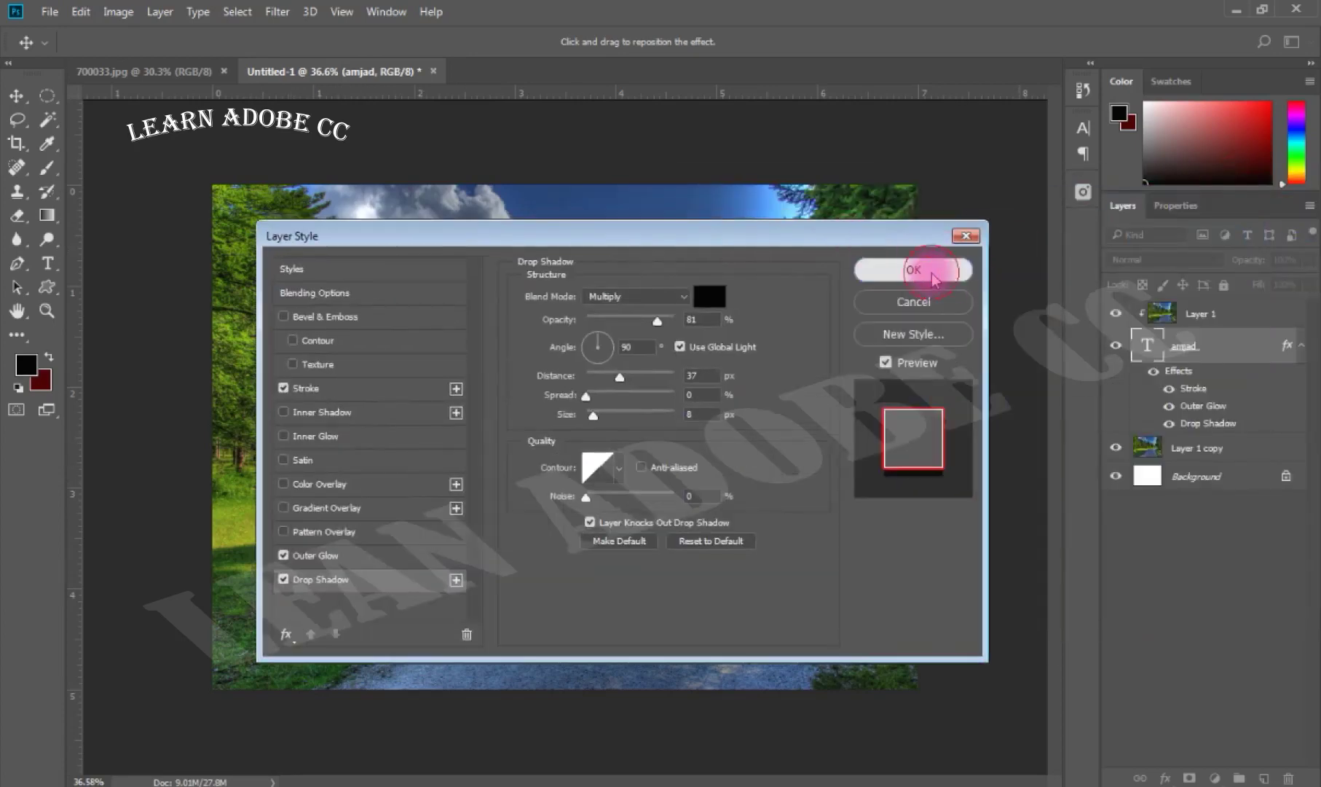
click(913, 270)
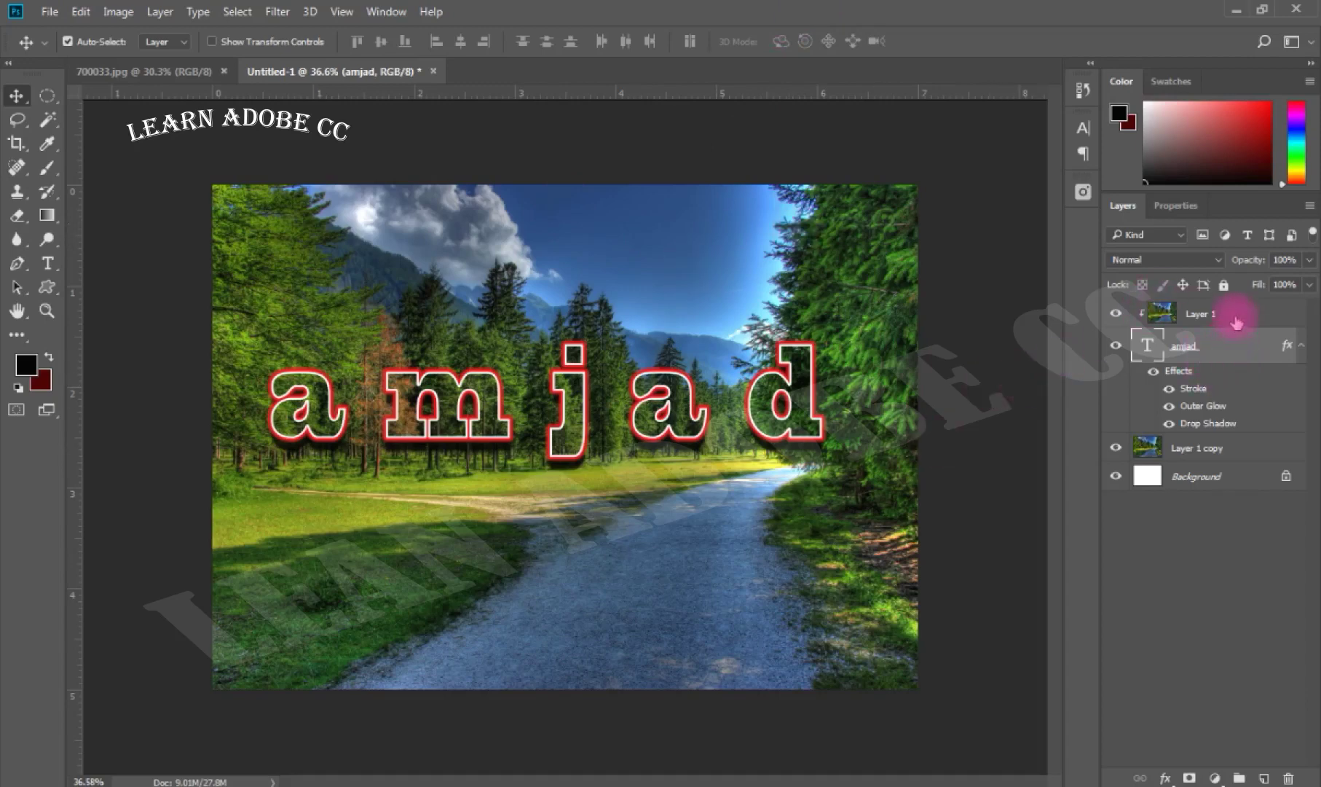
click(1180, 315)
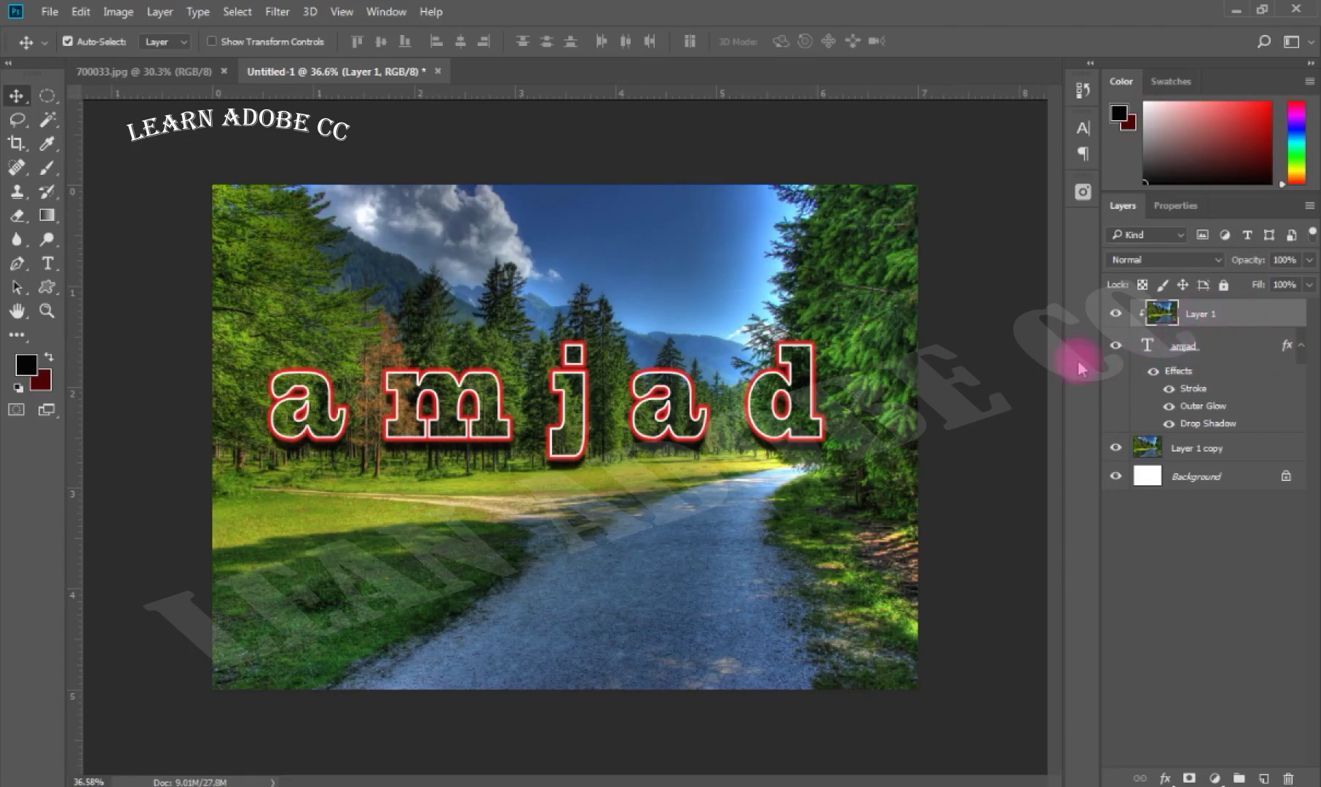
Replace the amjad text with 'ali lab' and commit the edit.
click(46, 264)
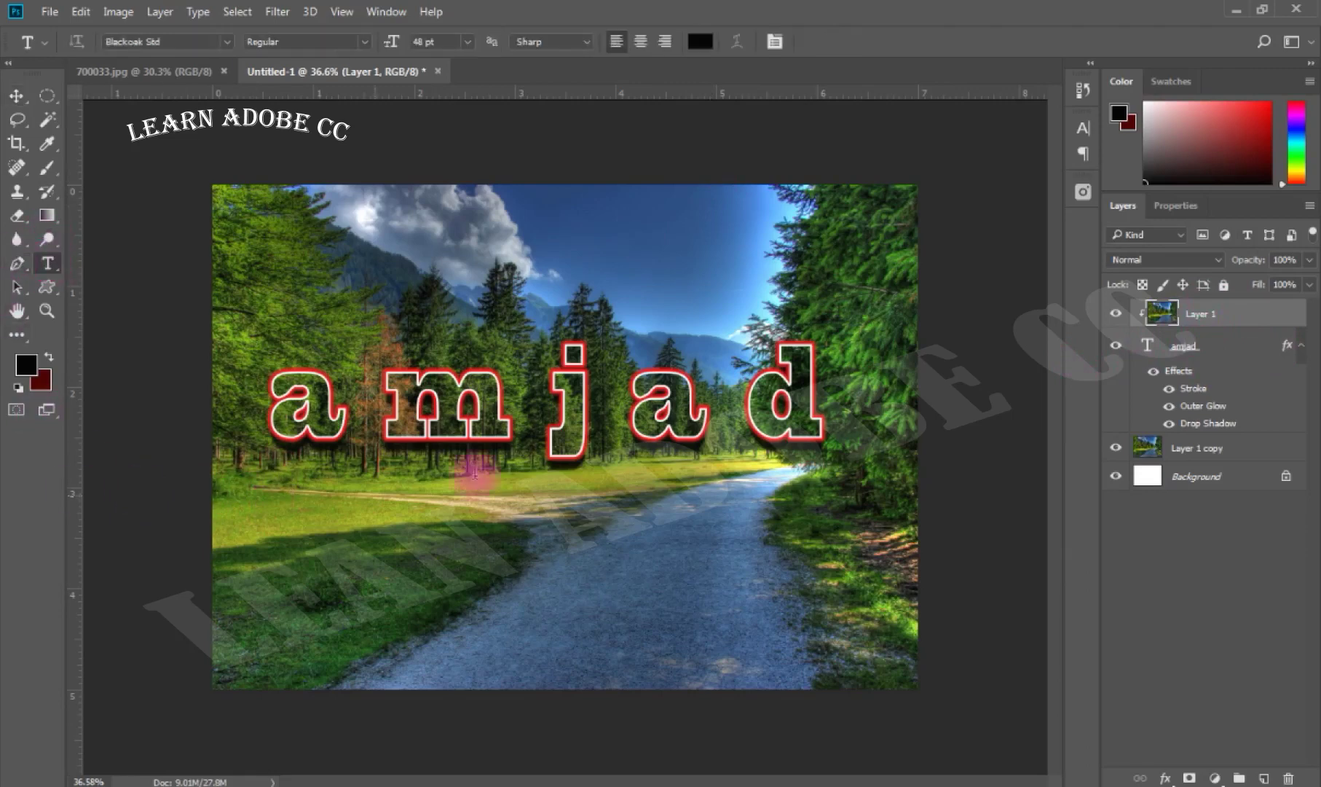
click(281, 407)
shift+click(355, 410)
drag(356, 410, 814, 415)
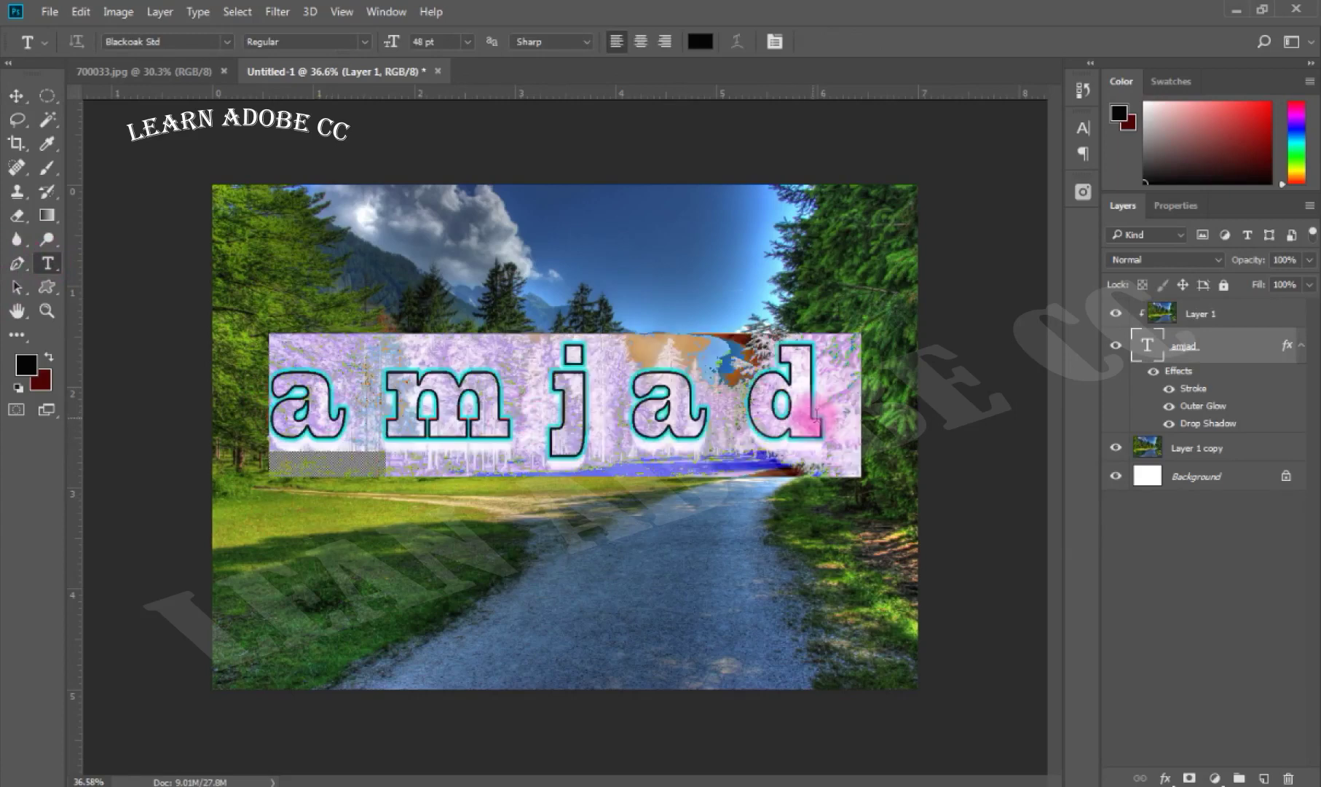
key(Return)
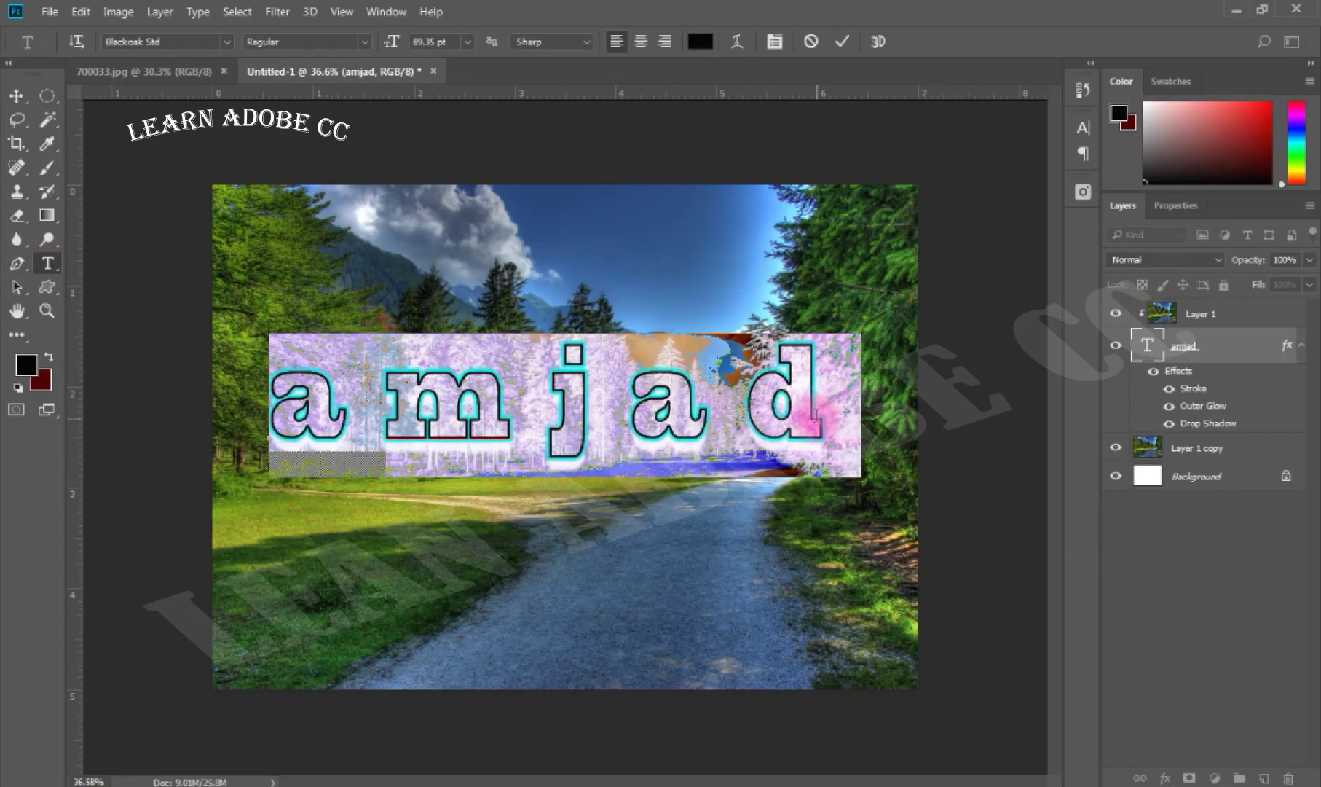
text(ali)
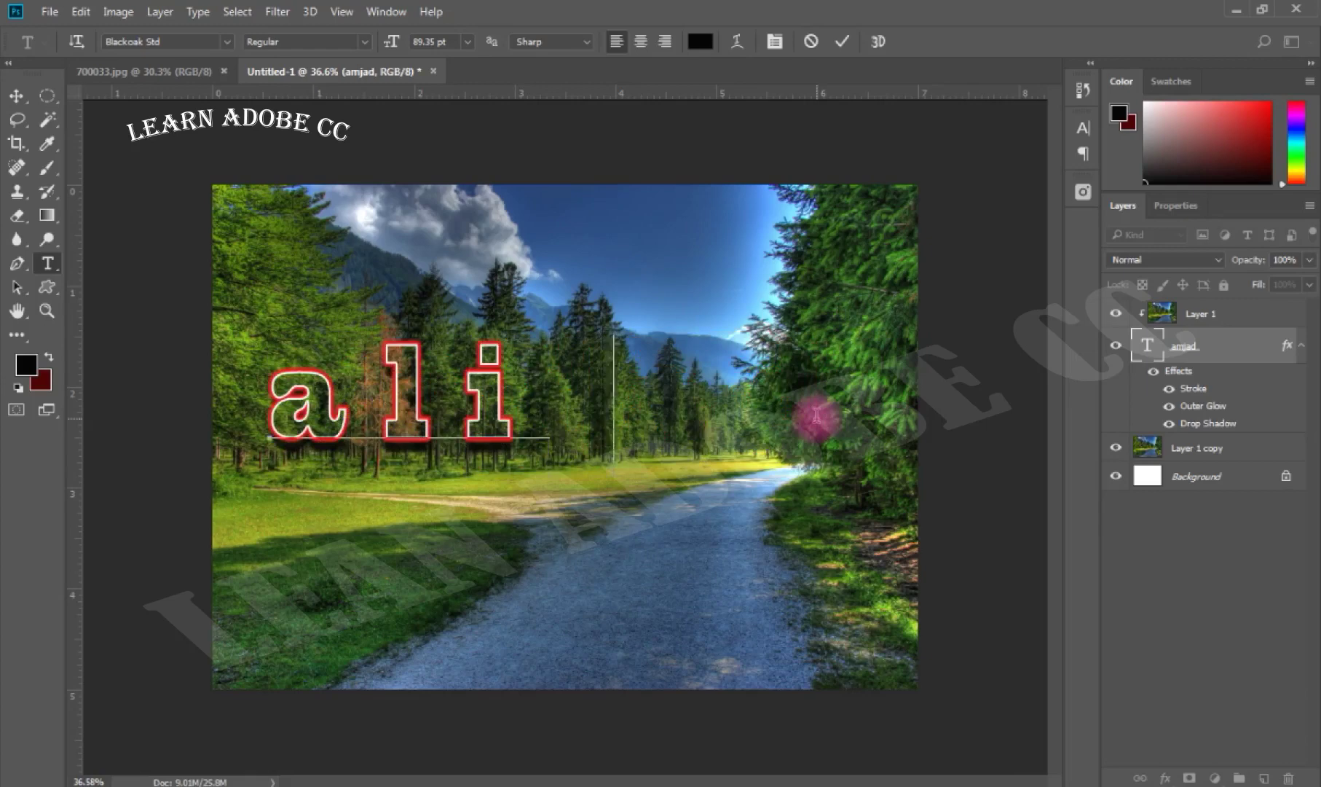
text( lab)
key(ctrl+Return)
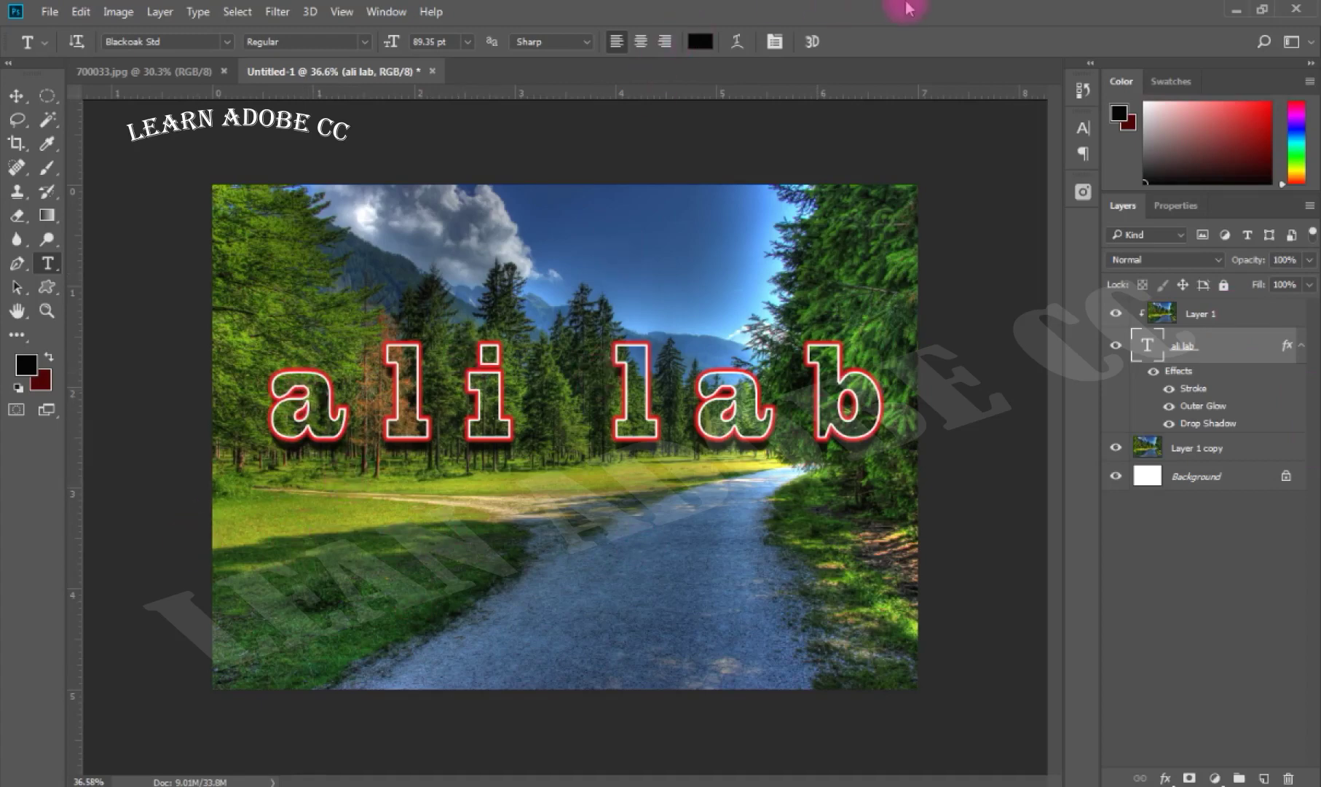
click(1233, 607)
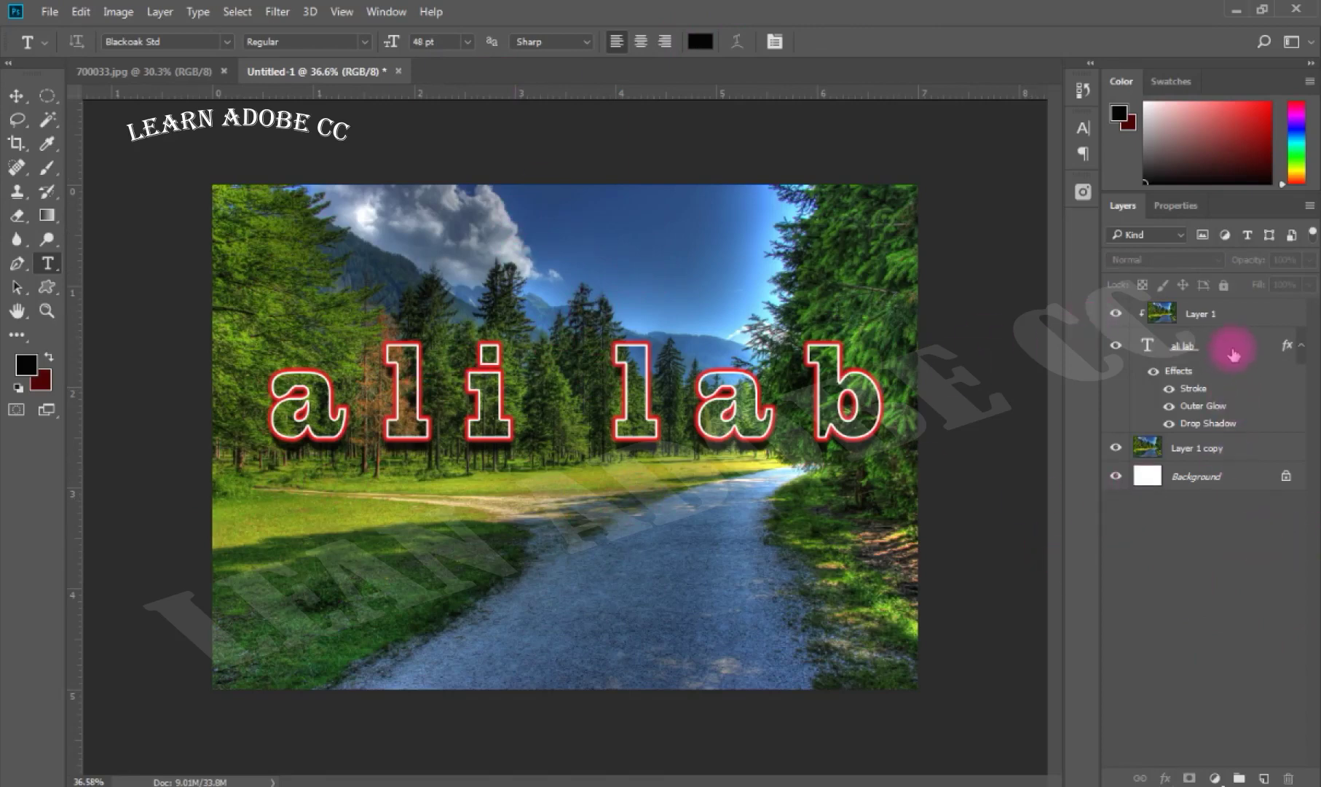
click(1255, 320)
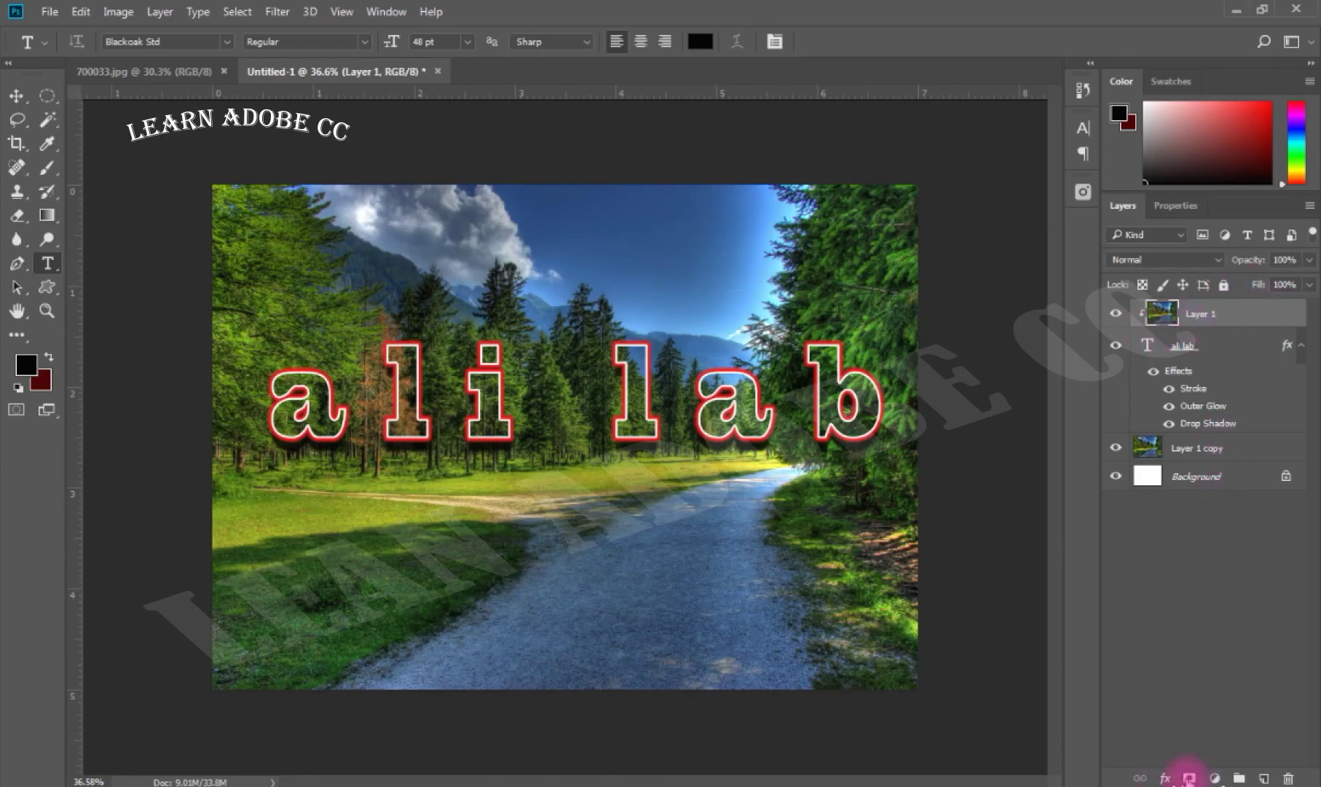
click(1189, 778)
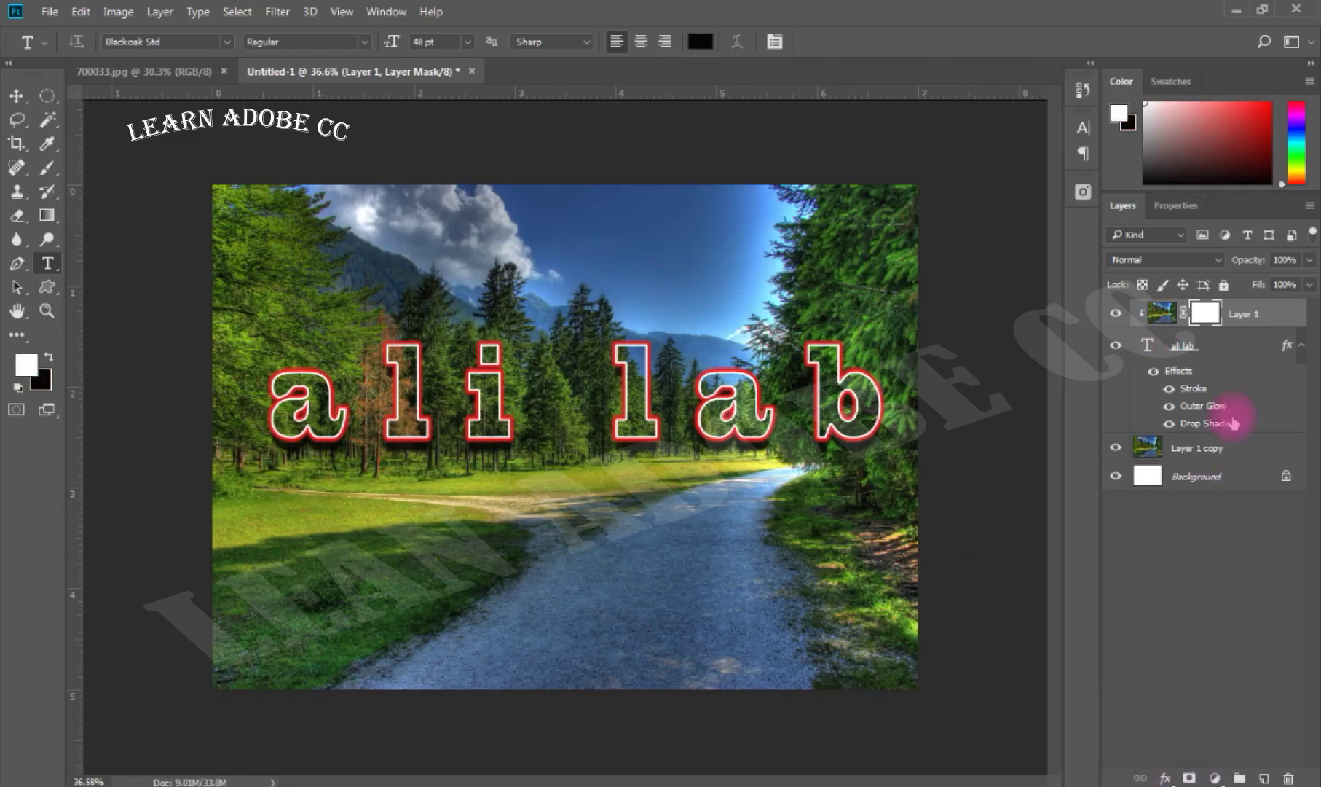
click(1260, 317)
drag(1206, 313, 1305, 778)
click(590, 318)
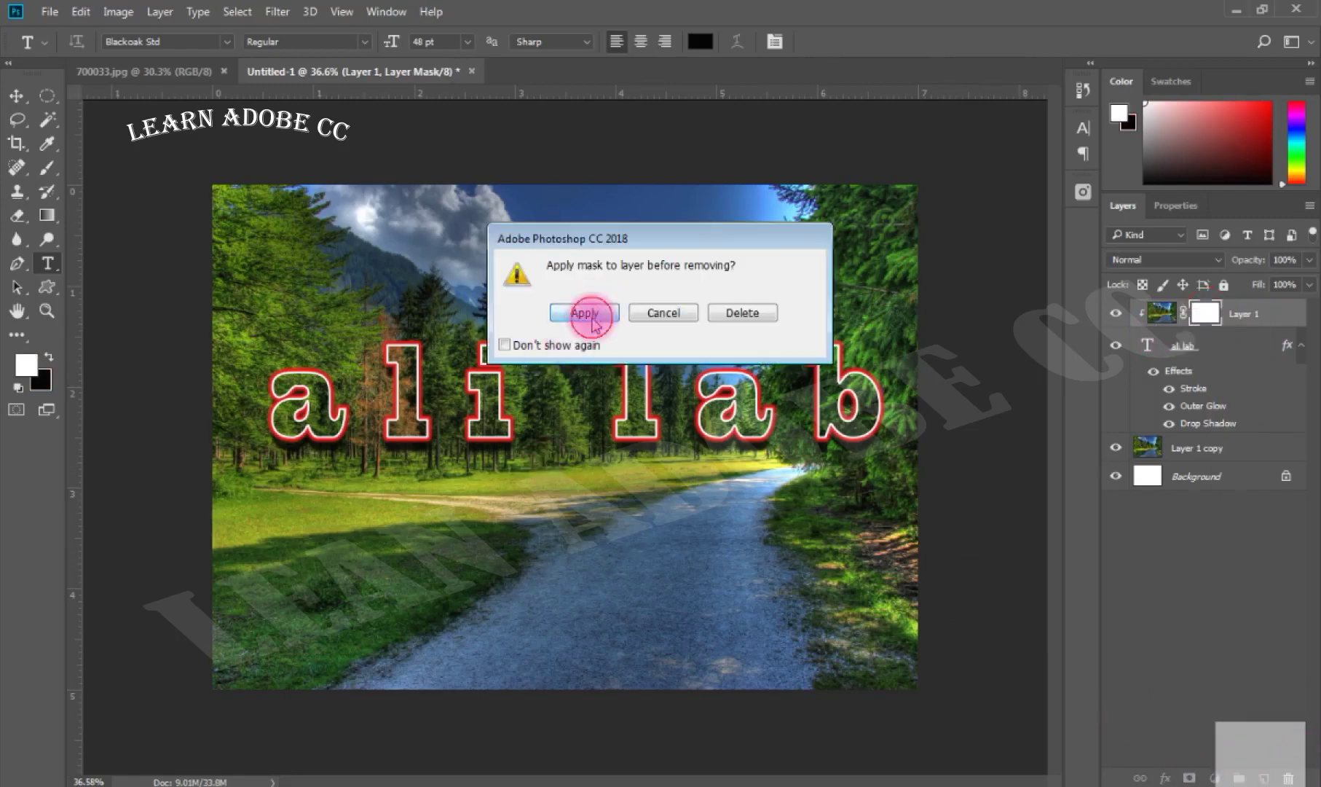
click(592, 319)
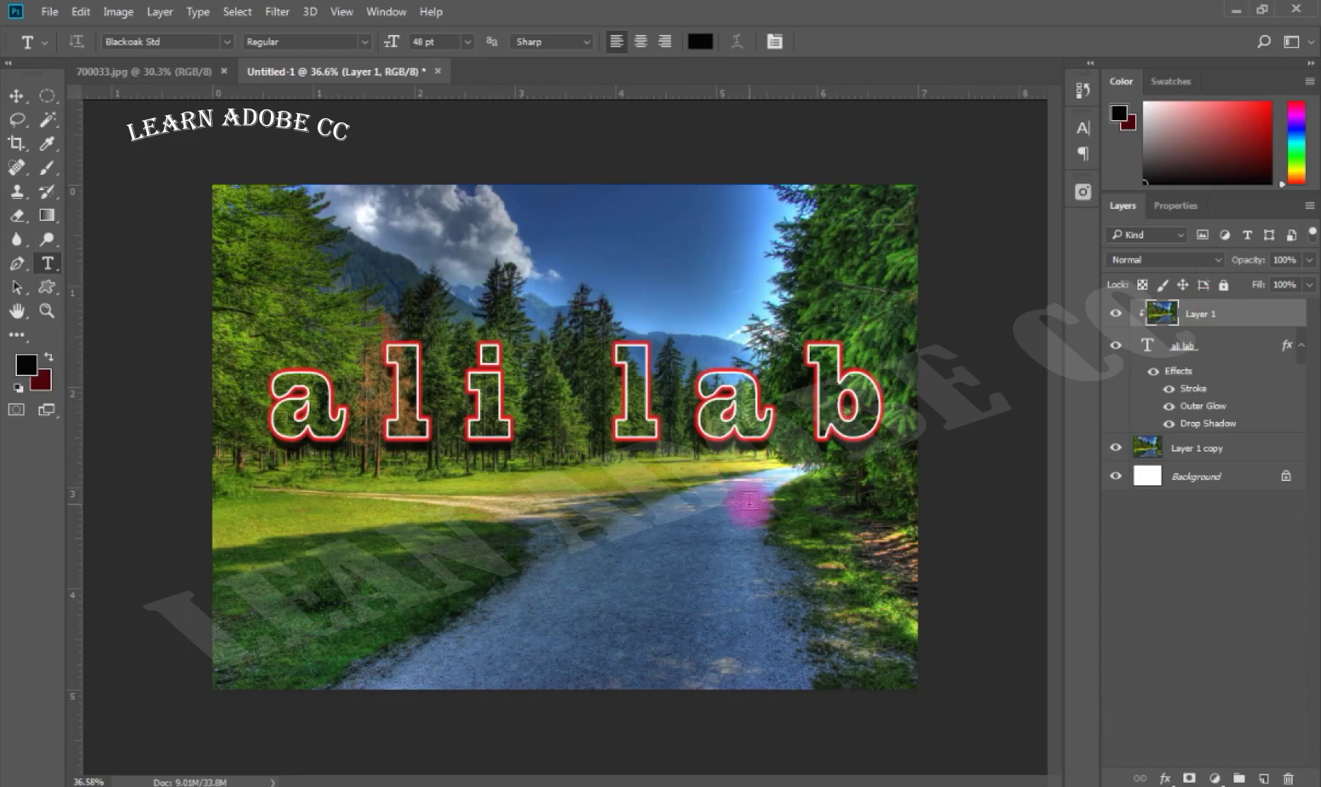
click(1240, 354)
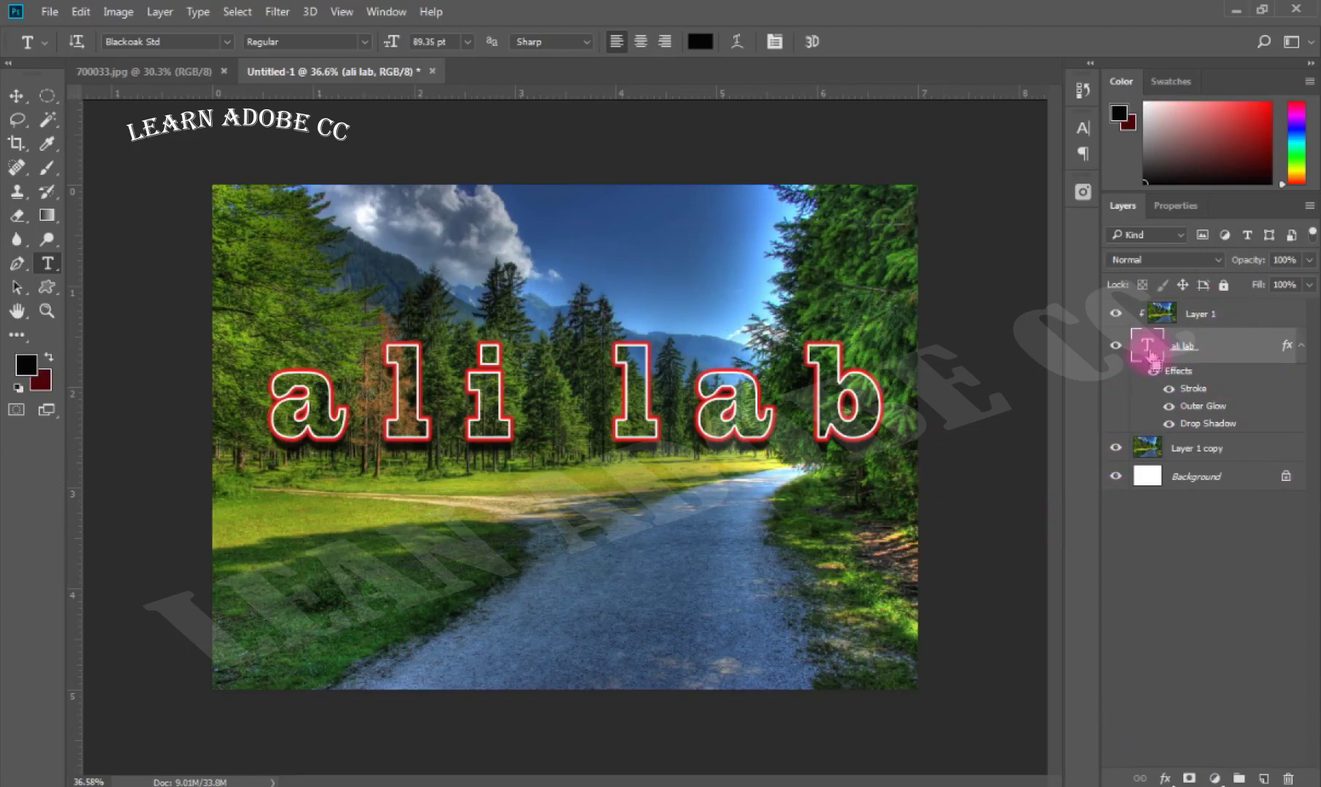
Load the ali lab letters as a selection, mask Layer 1 with it, and hide the text.
ctrl+click(1149, 348)
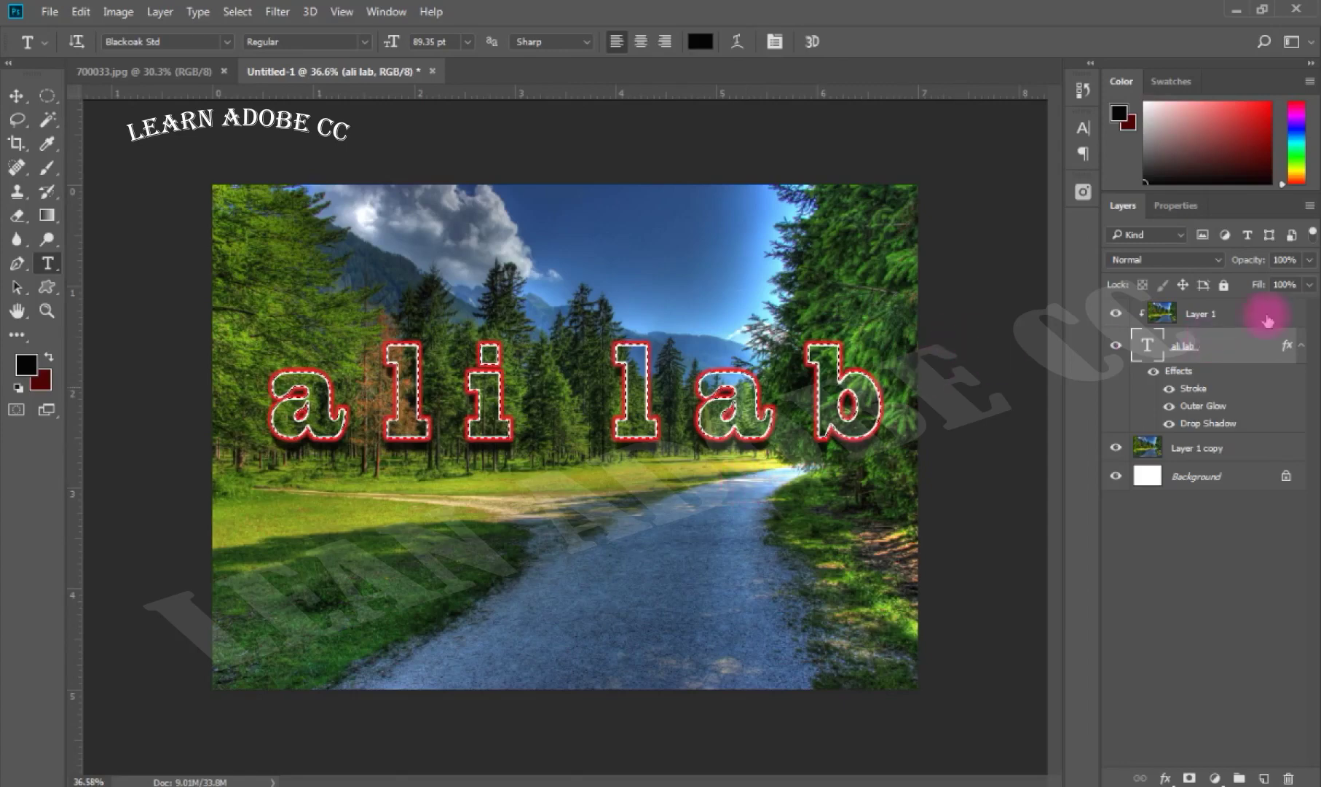
click(1231, 316)
click(1189, 778)
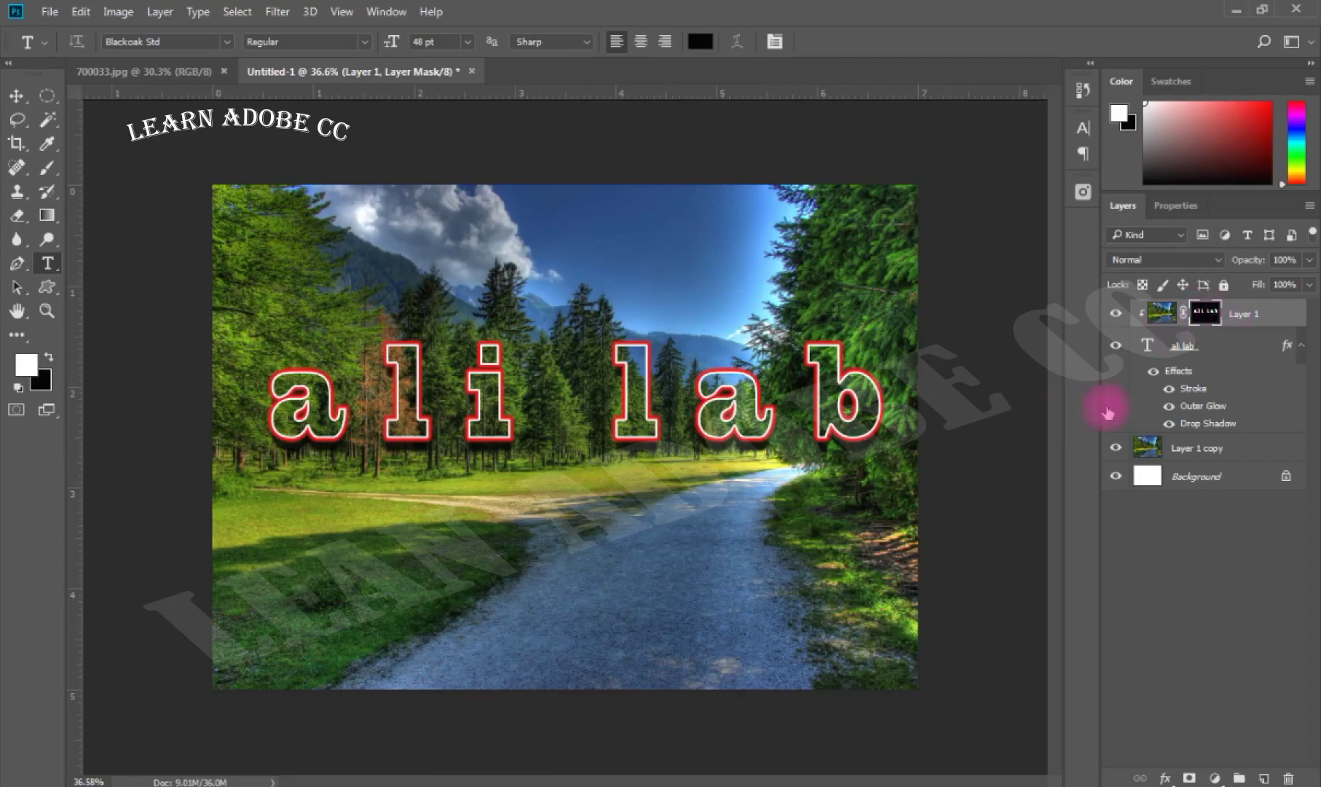
click(1117, 347)
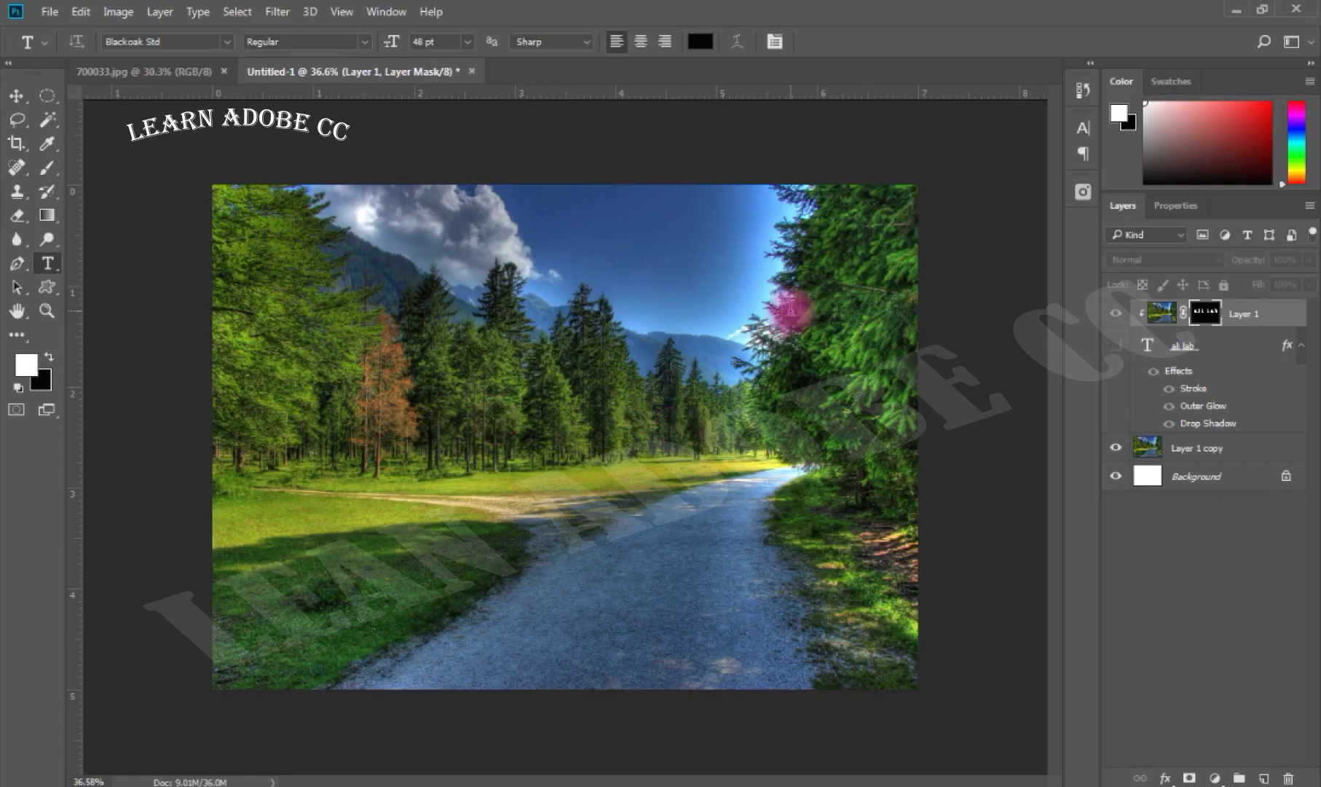
Release Layer 1's clipping mask and hide the full landscape layer, Layer 1 copy.
right_click(1279, 315)
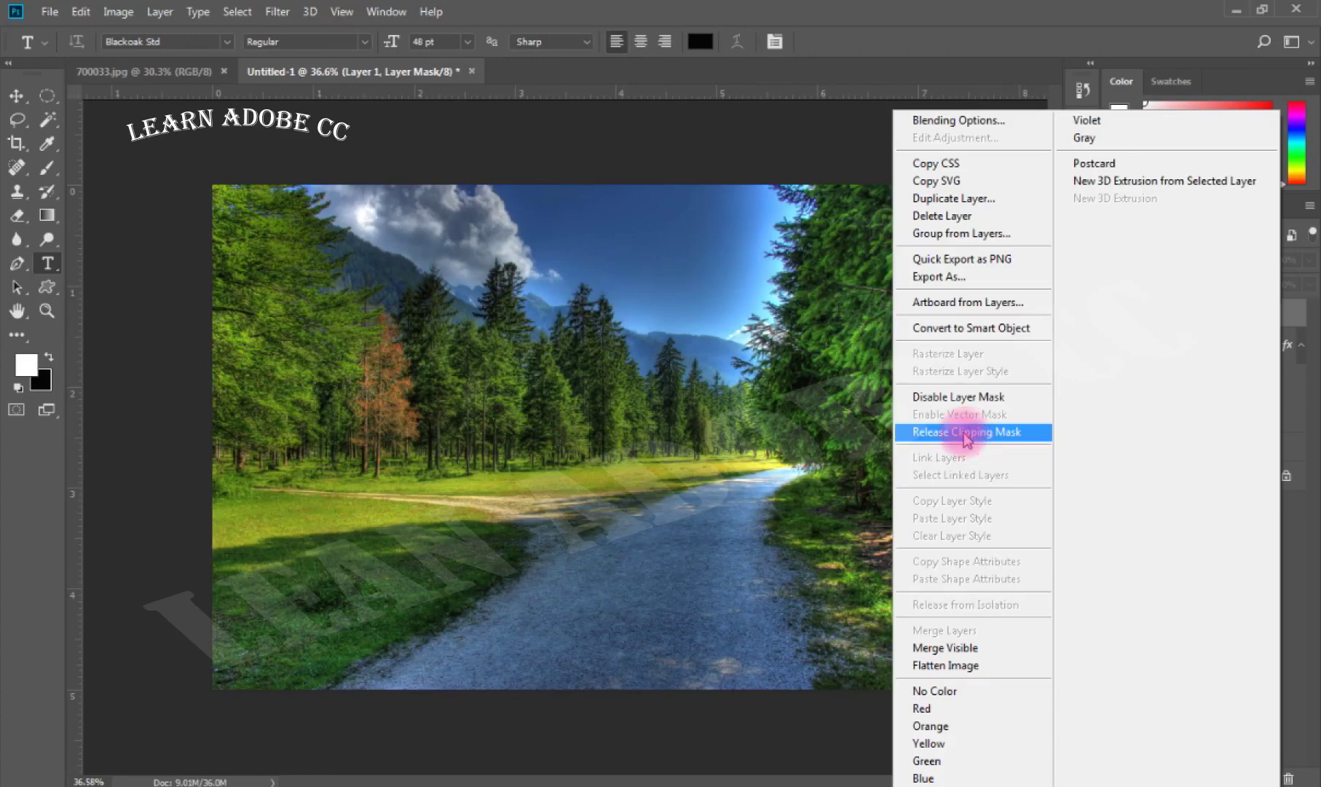
click(966, 434)
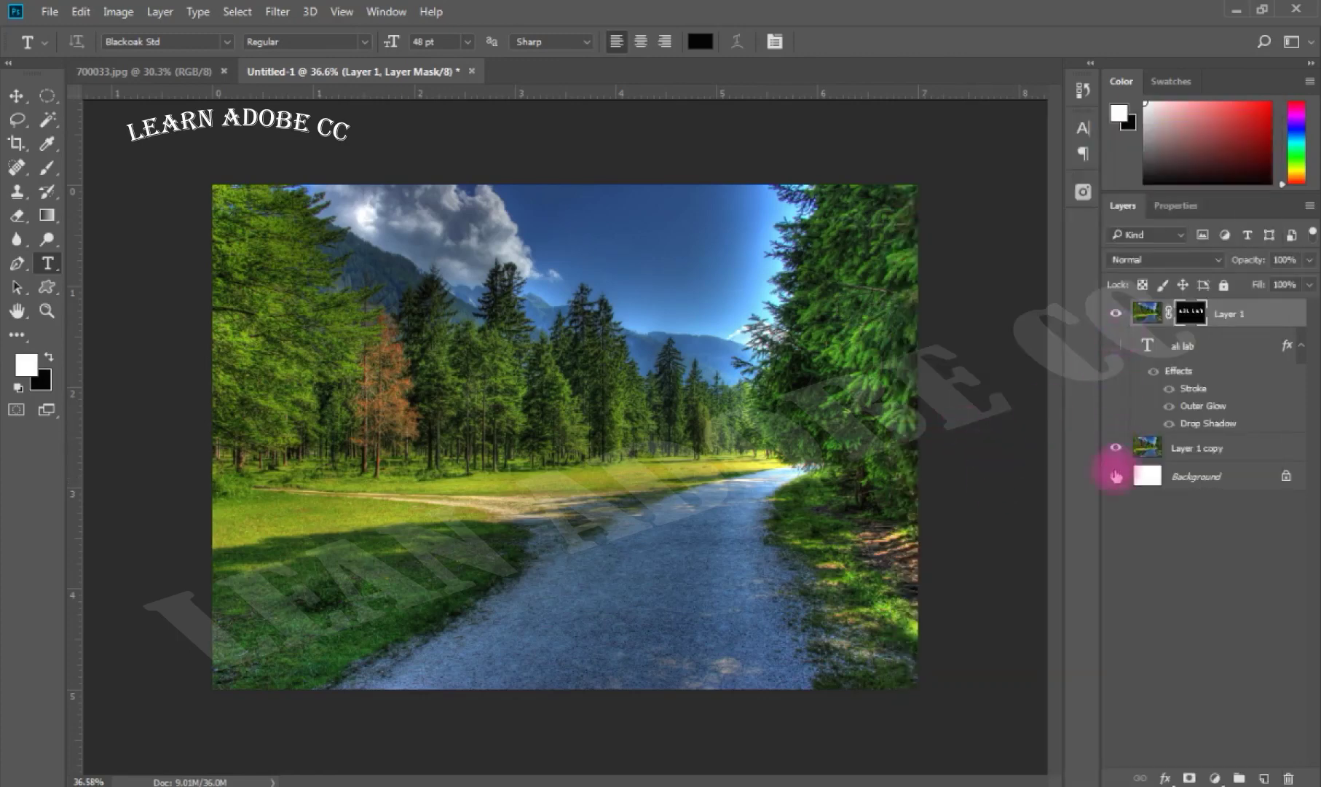
click(1116, 449)
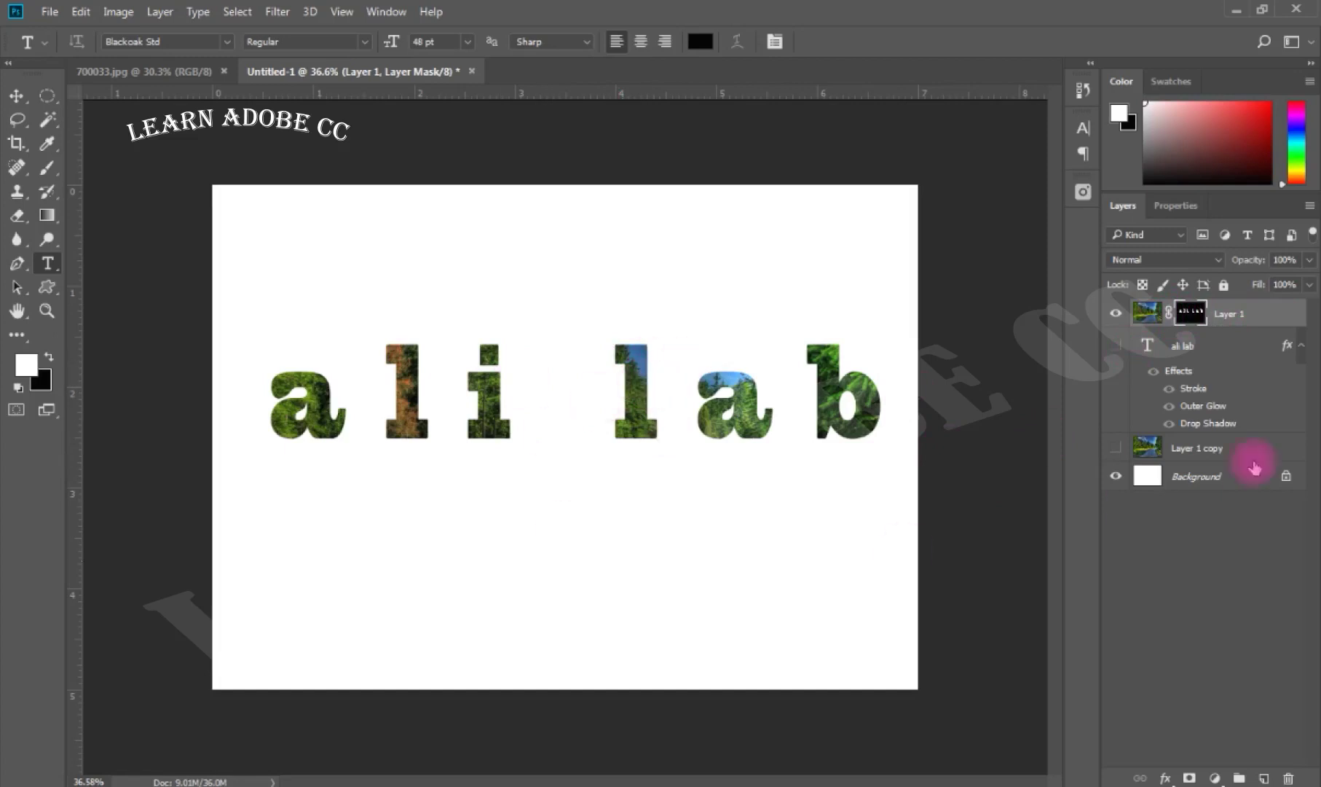
click(1245, 347)
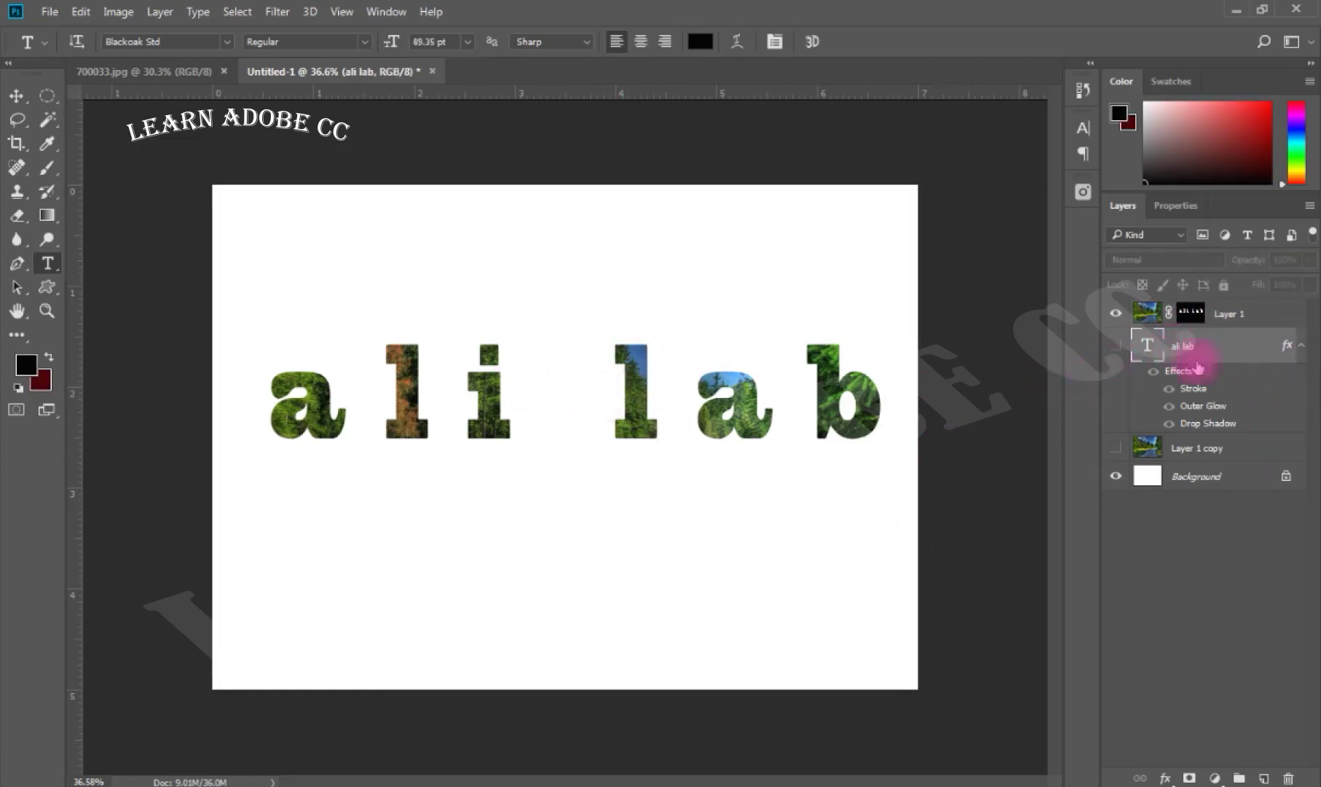
Delete the ali lab text layer, then close the Untitled-1 document.
click(1116, 346)
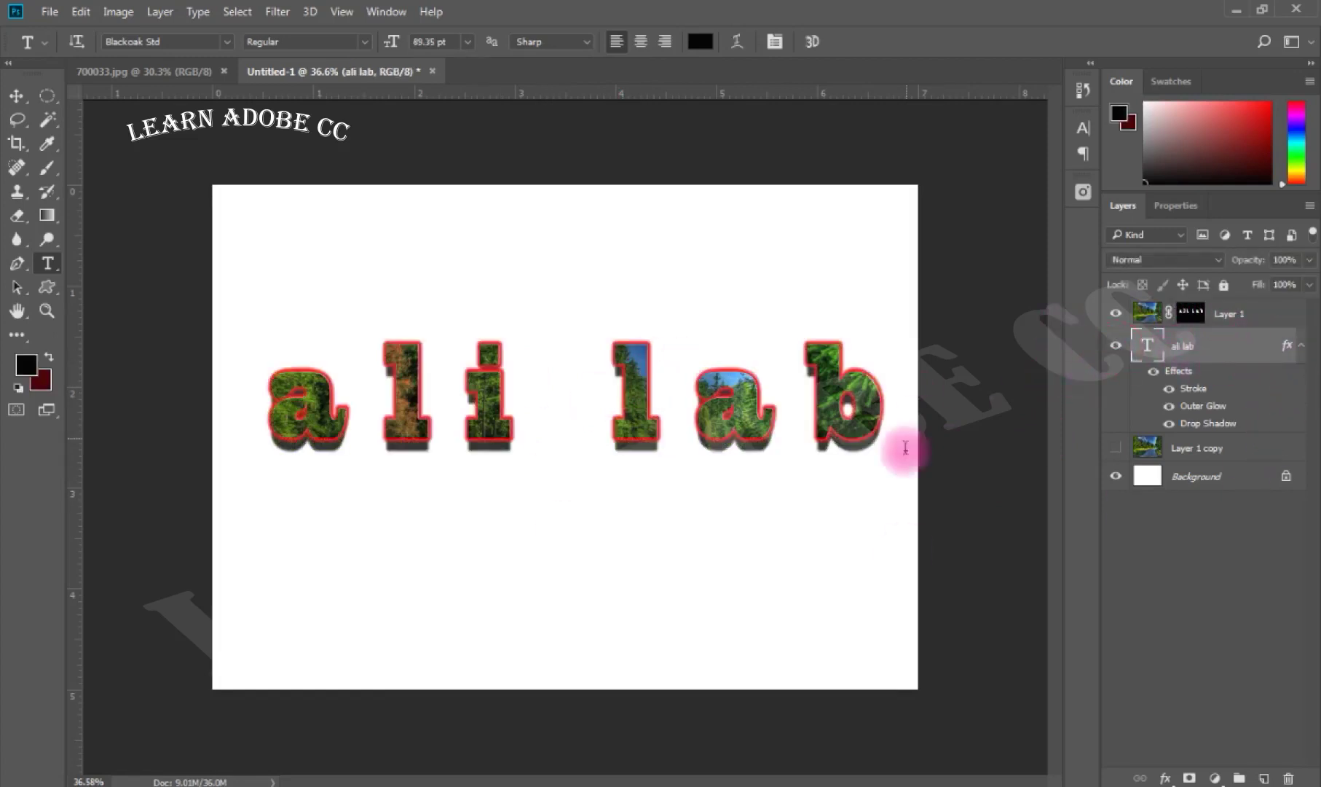
drag(1242, 360, 1266, 779)
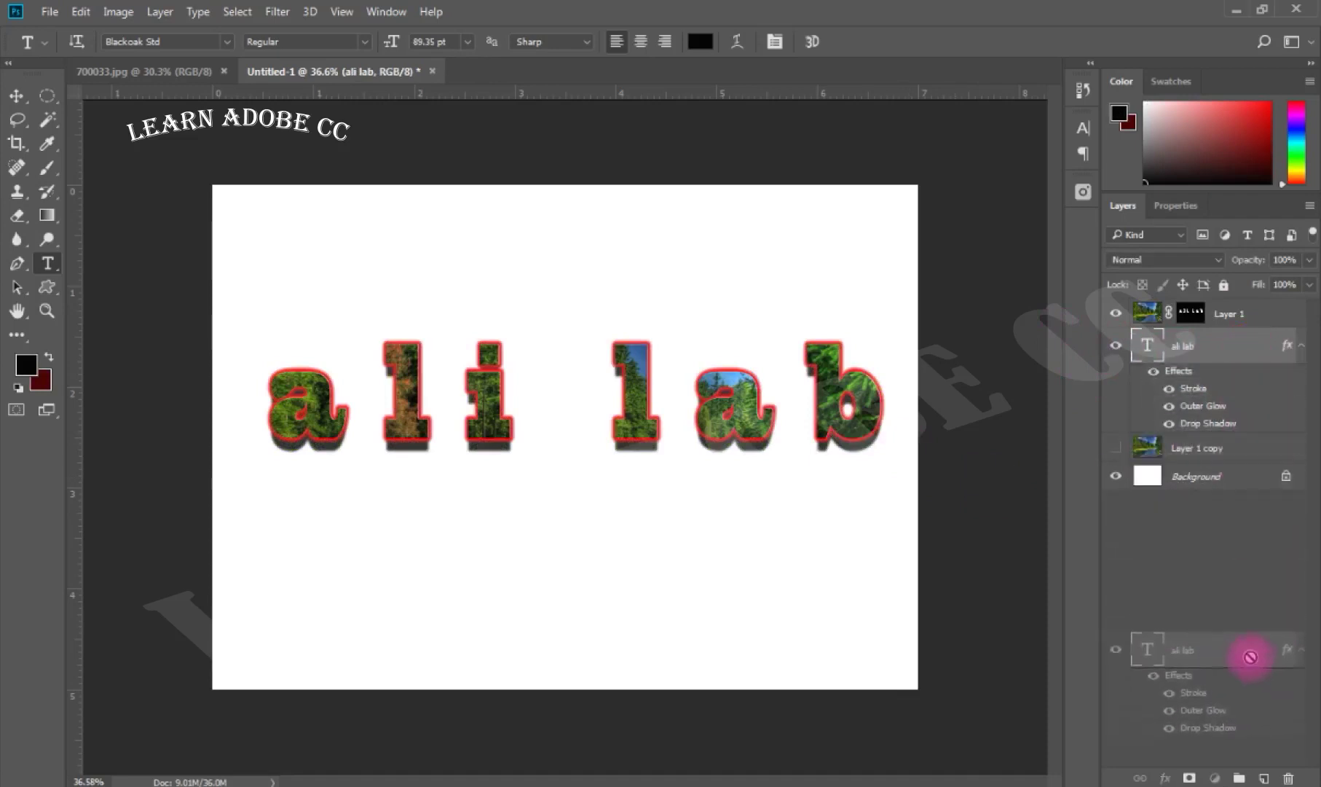
drag(1266, 780, 1288, 778)
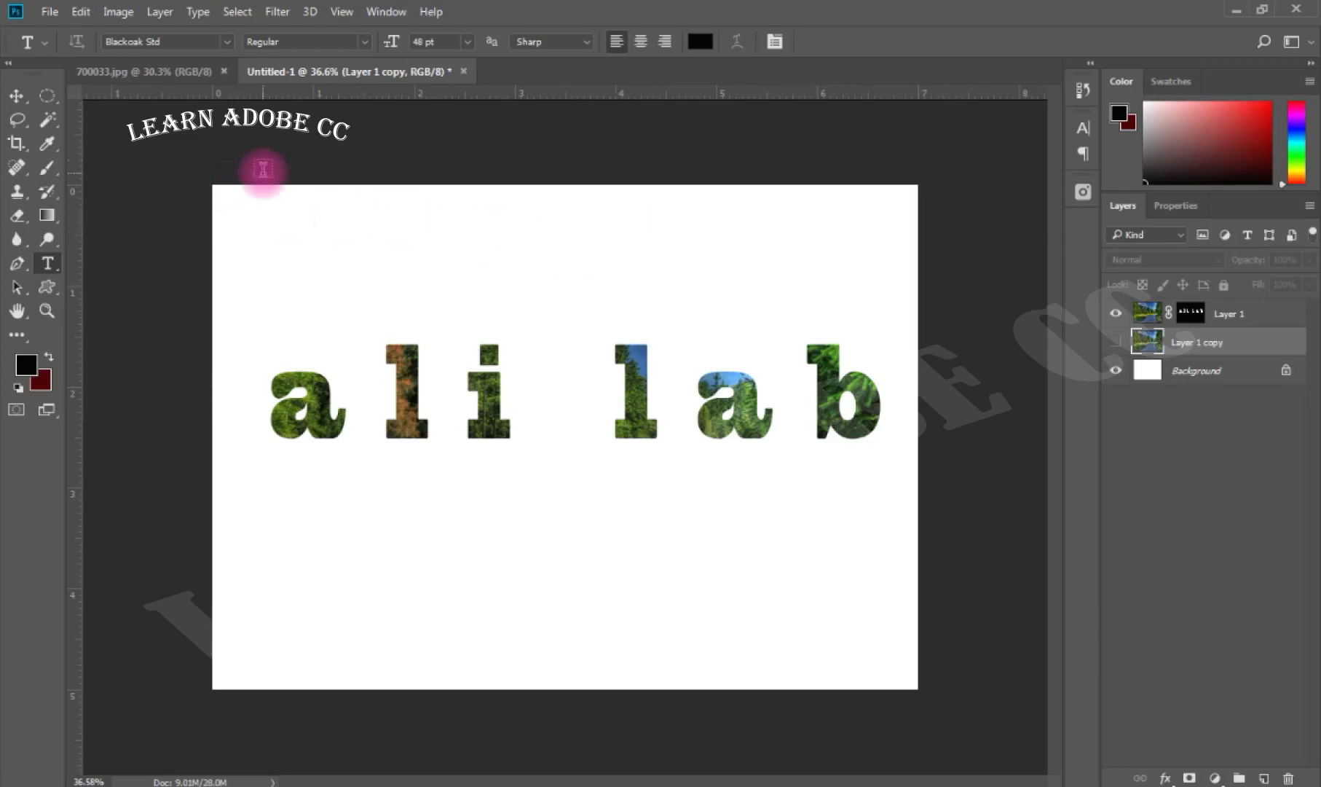
click(464, 71)
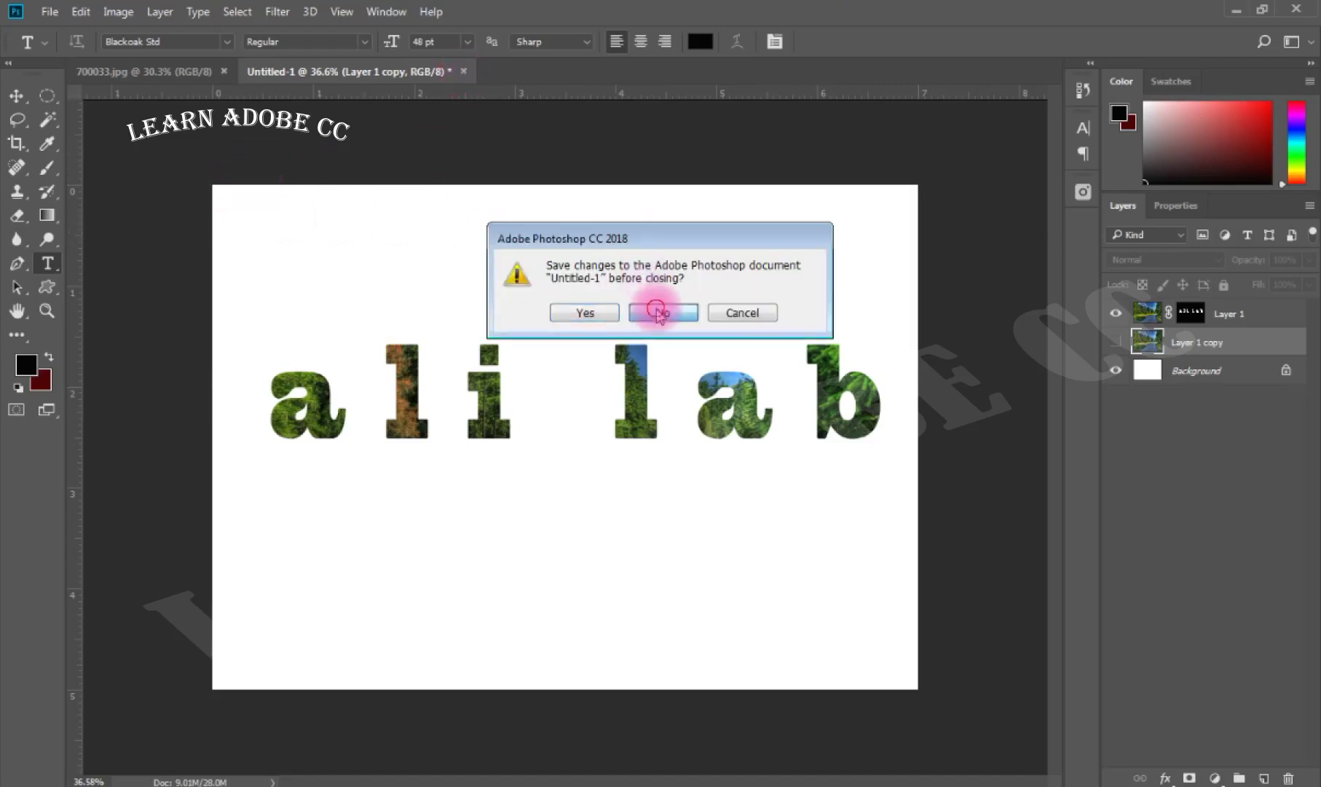
Close Untitled-1 without saving and 700033.jpg, then open the portrait _DSC0135.JPG.
click(663, 311)
click(223, 72)
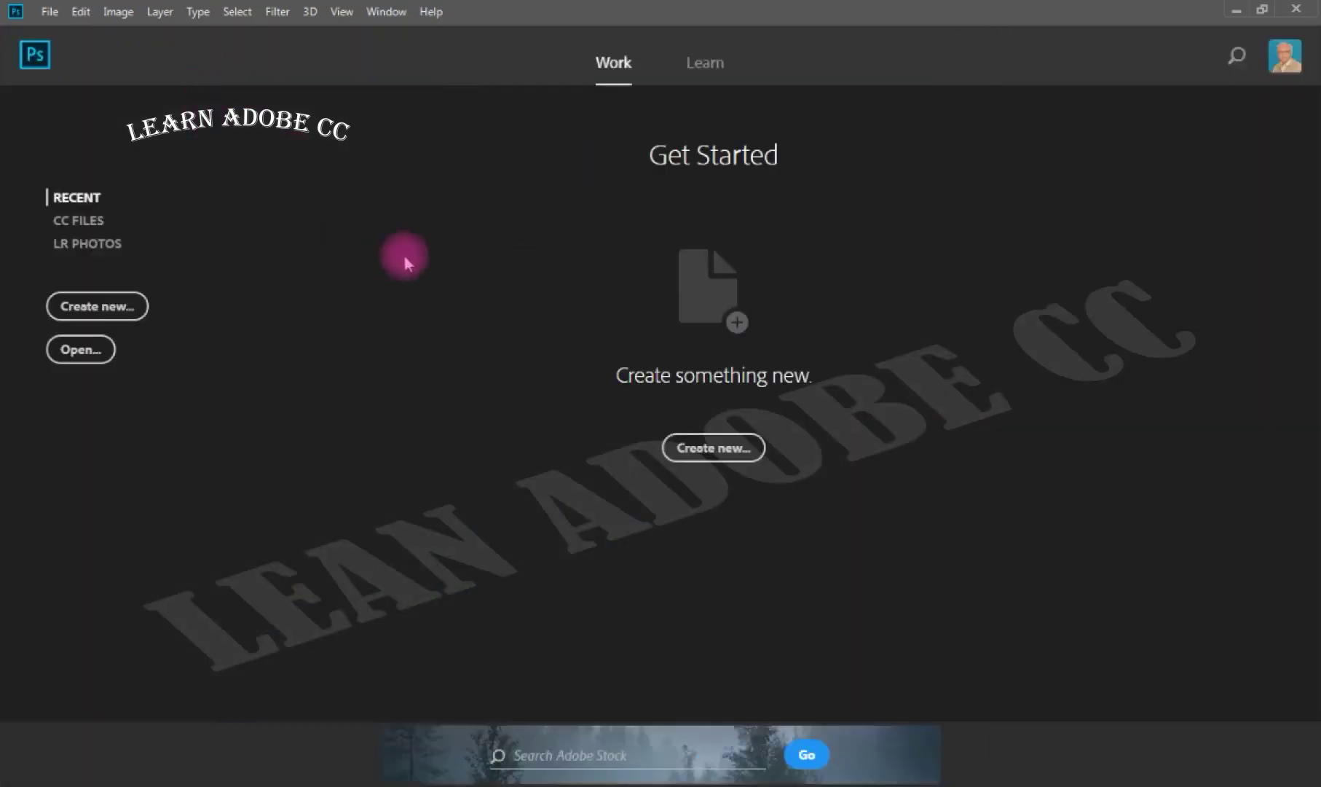
click(81, 352)
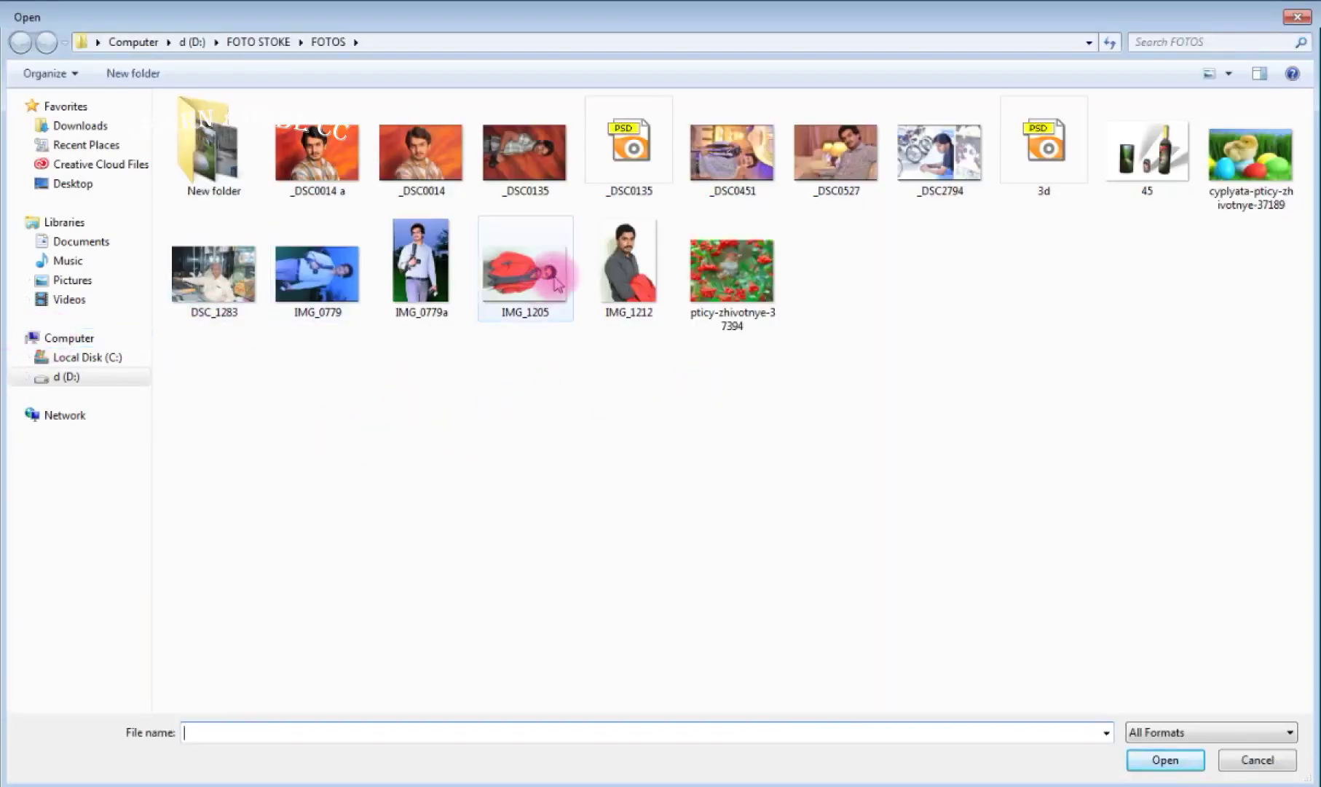
double_click(540, 149)
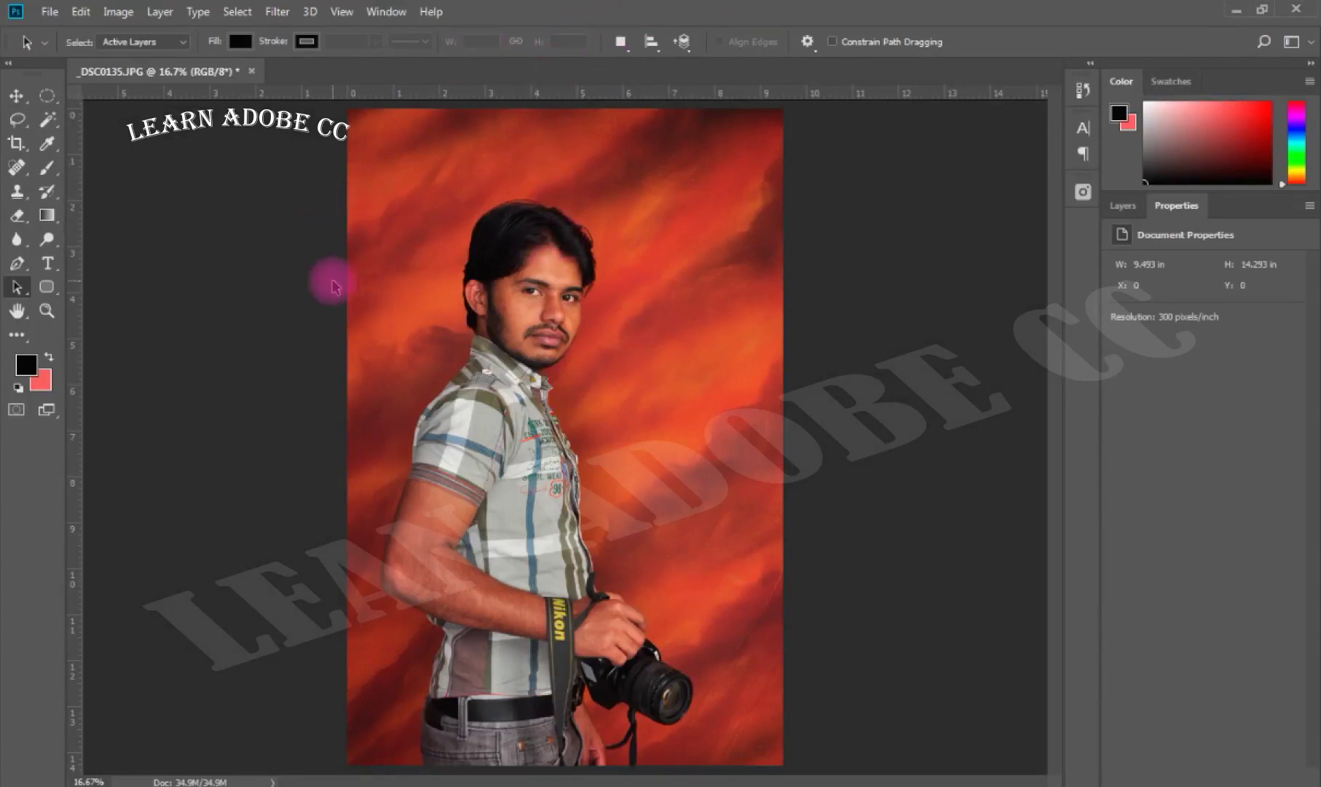
click(47, 286)
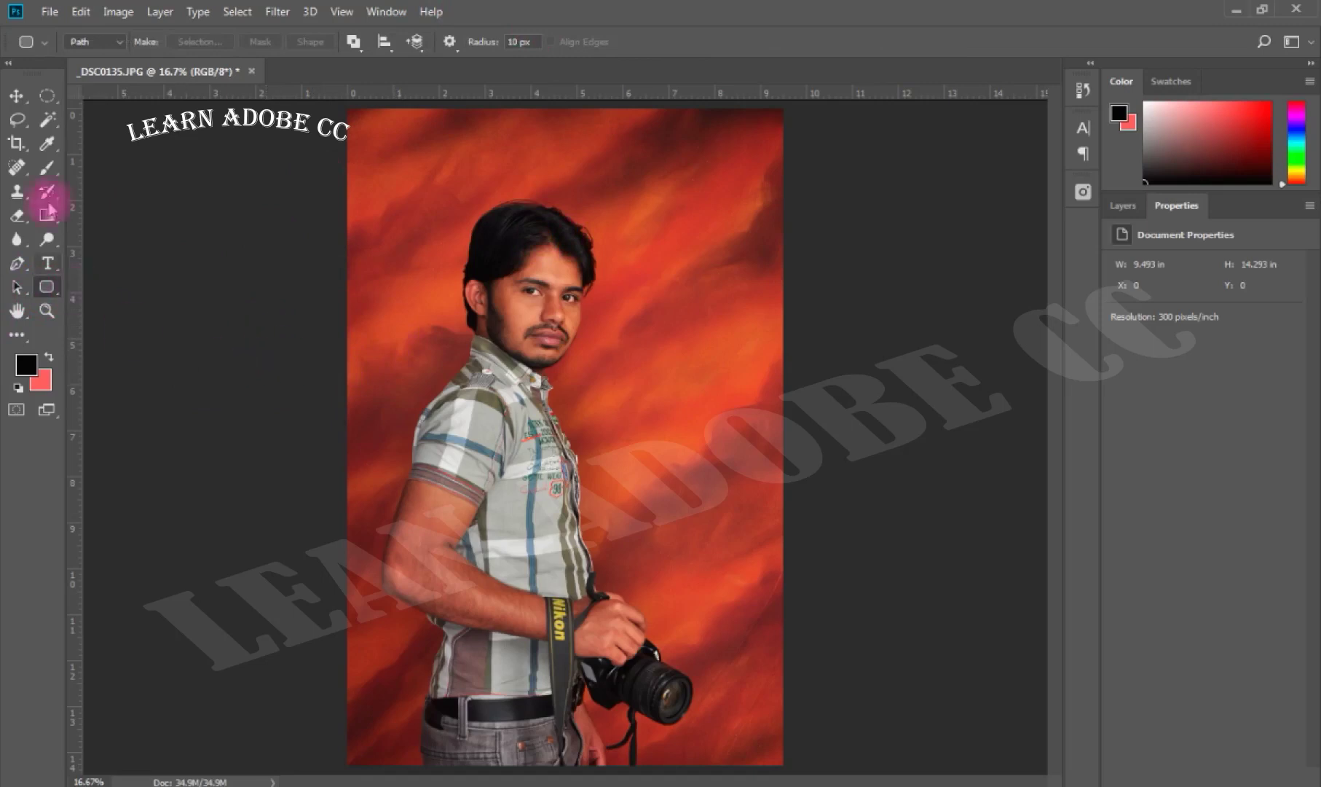
Frame the man's face and shoulders with a rounded-rectangle path of 149 px corner radius.
click(47, 95)
mouse_move(450, 161)
mouse_down()
mouse_move(567, 335)
mouse_move(656, 416)
mouse_up()
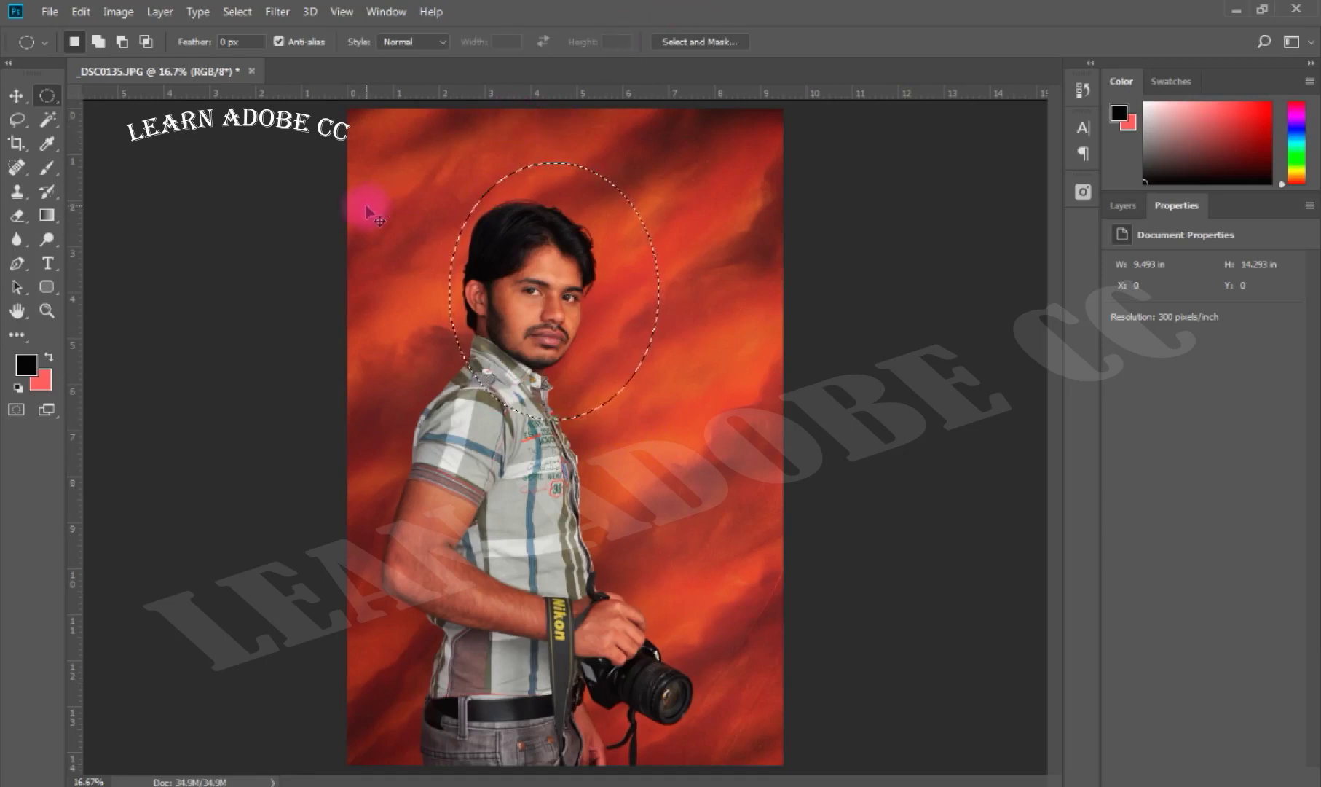
click(530, 260)
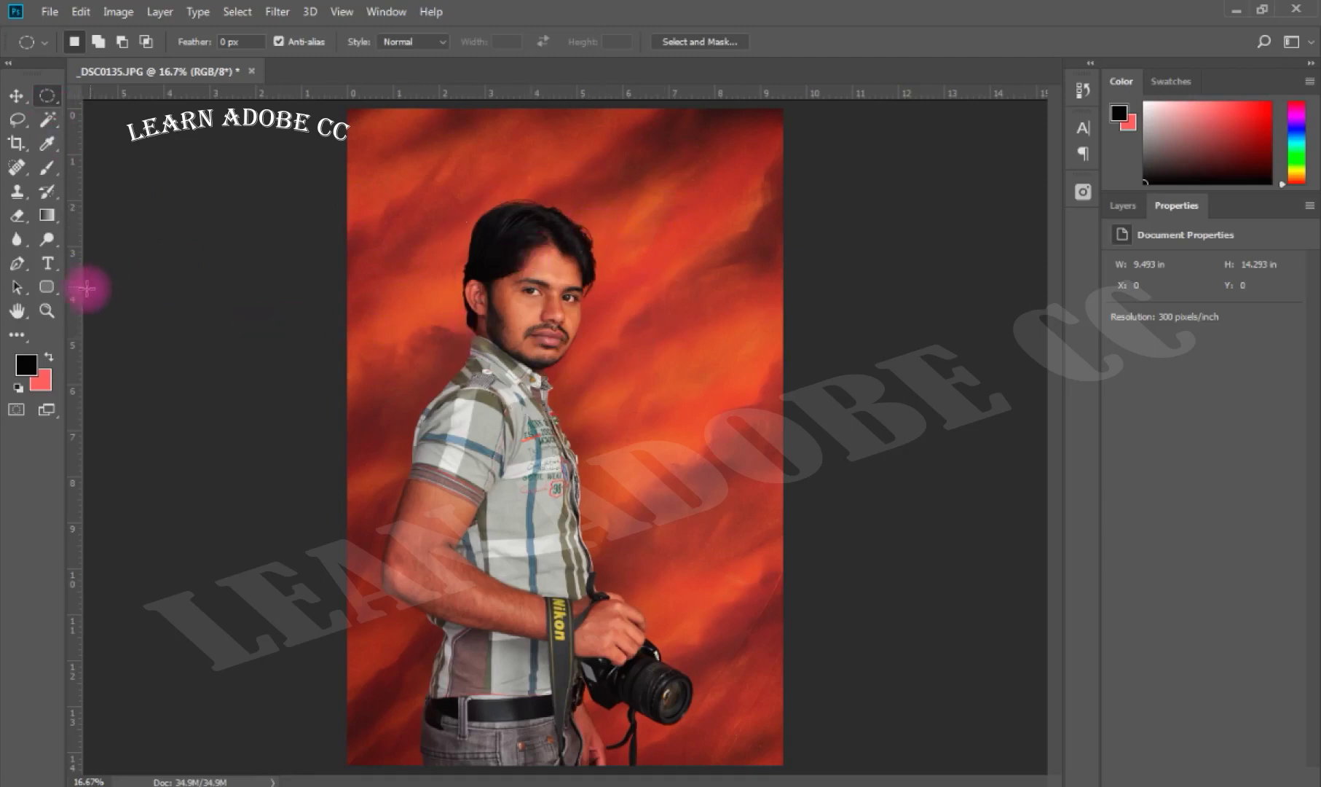
click(48, 288)
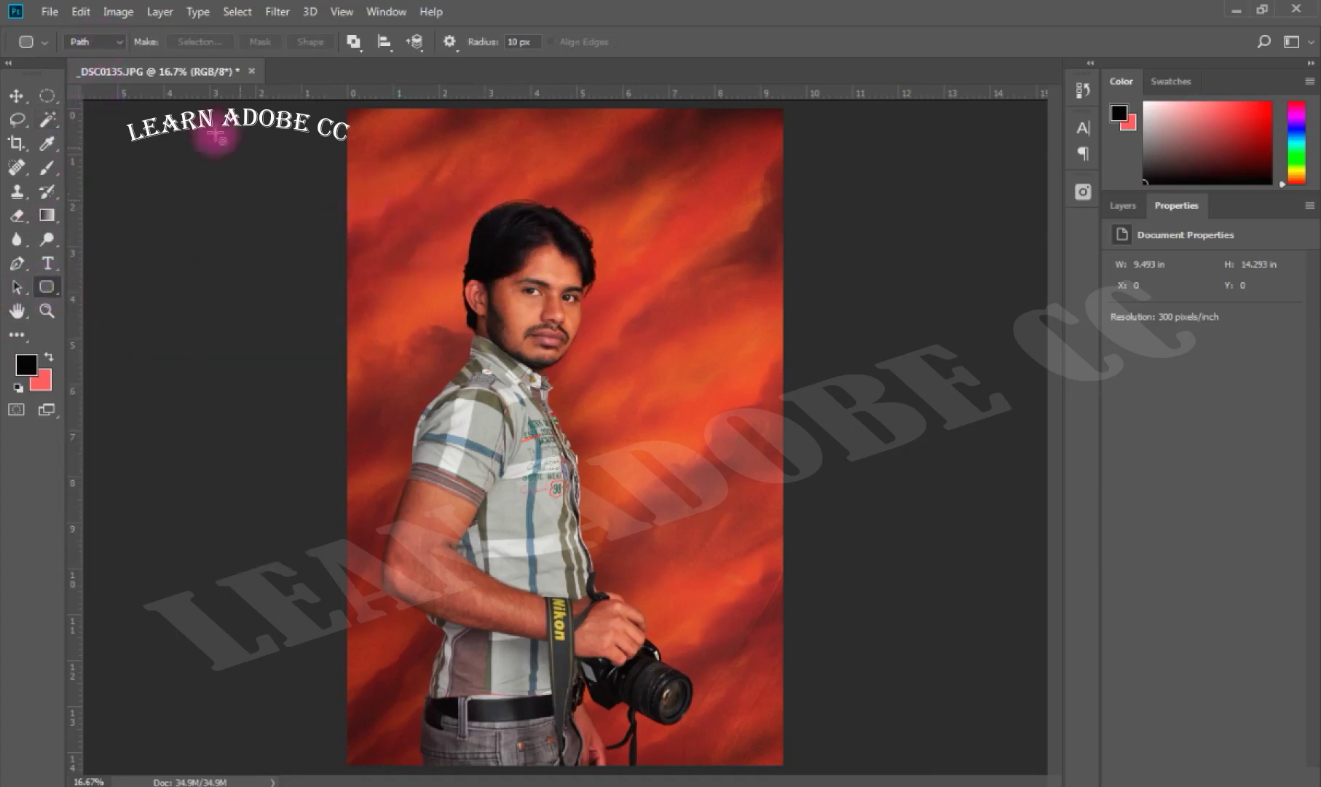
drag(392, 190, 672, 404)
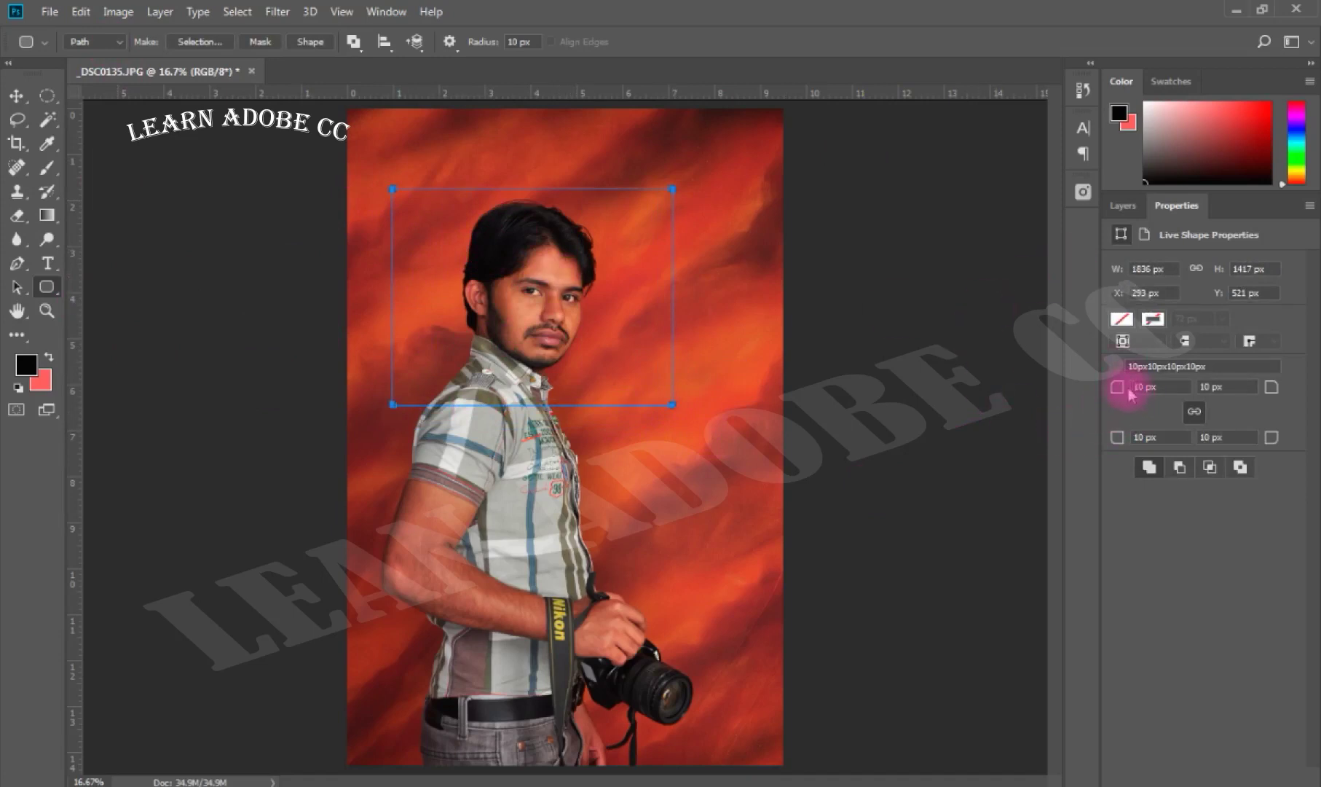
drag(1145, 389, 1231, 388)
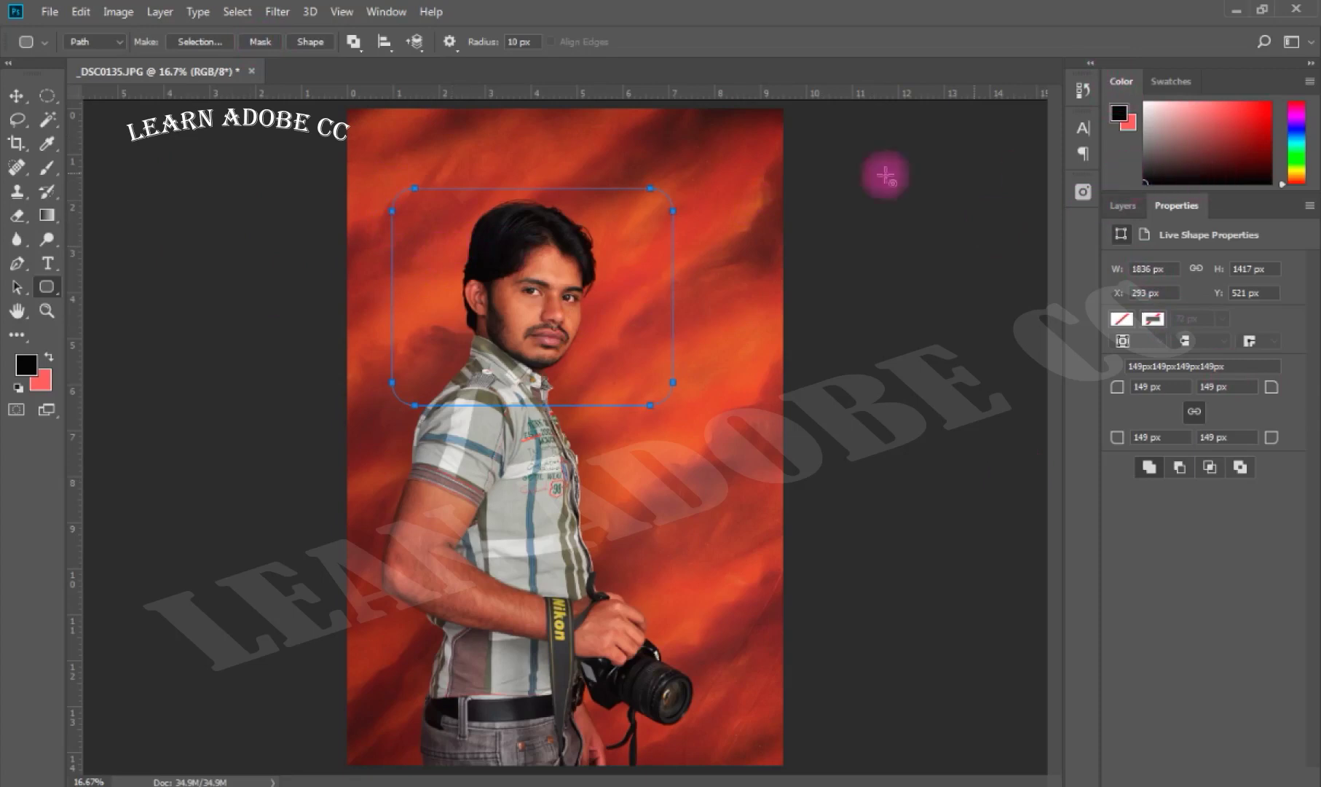
Turn the rounded path into a selection and fill it with black on a new Layer 1.
click(189, 43)
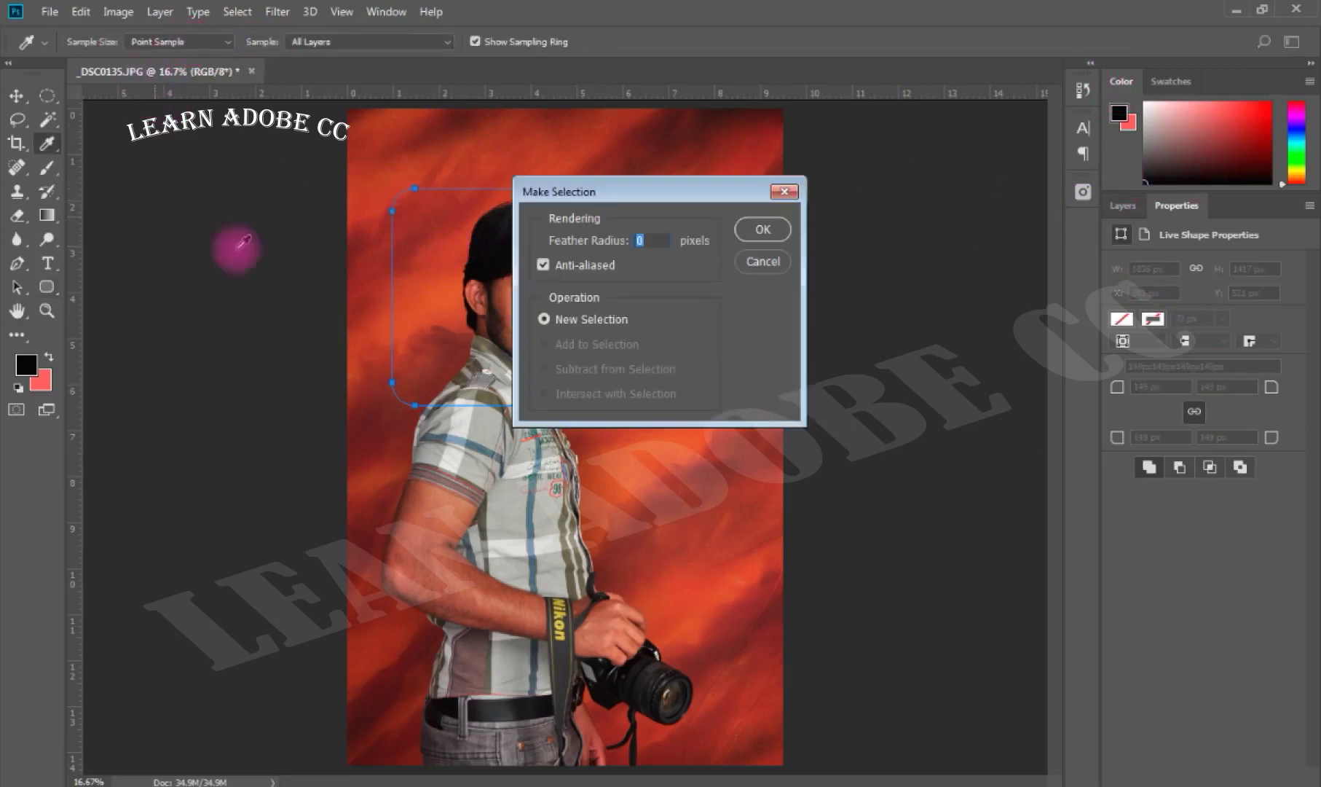
click(763, 230)
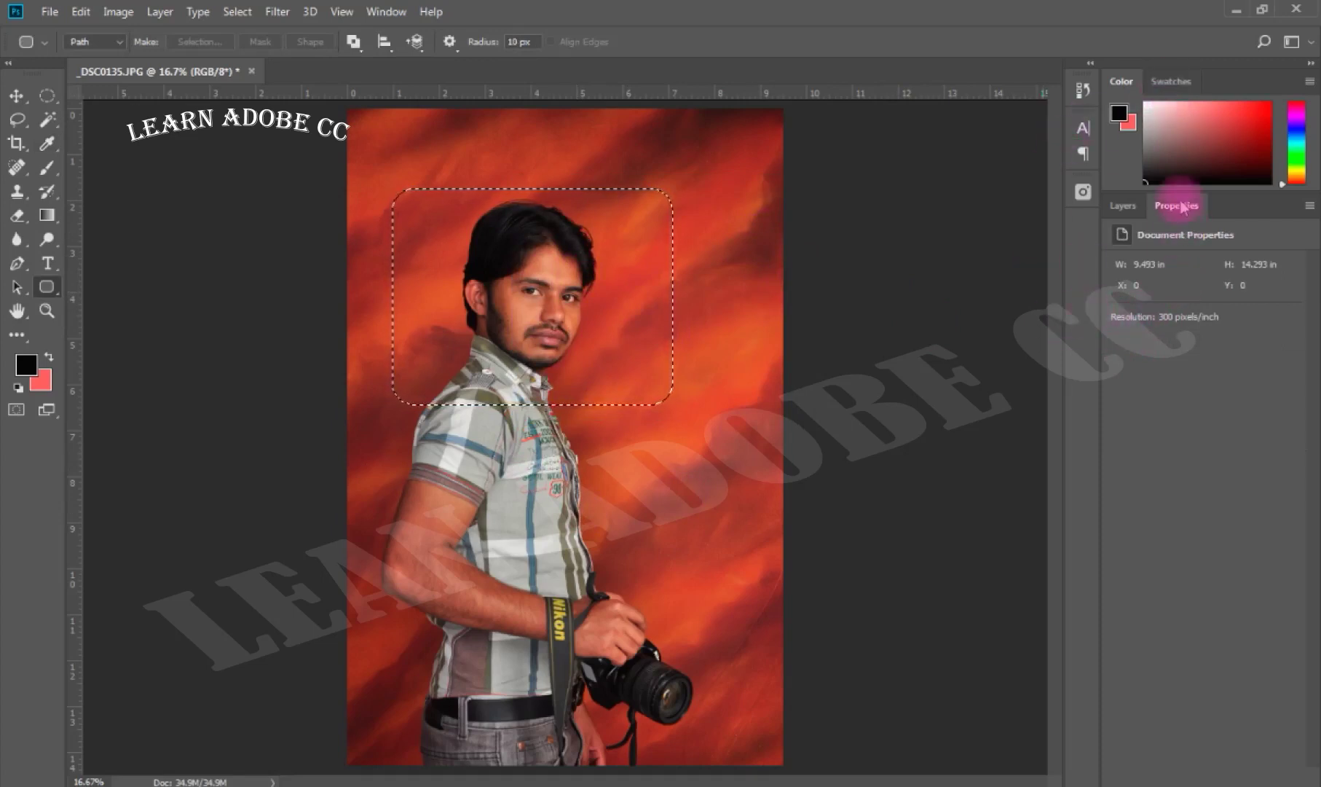
click(1122, 204)
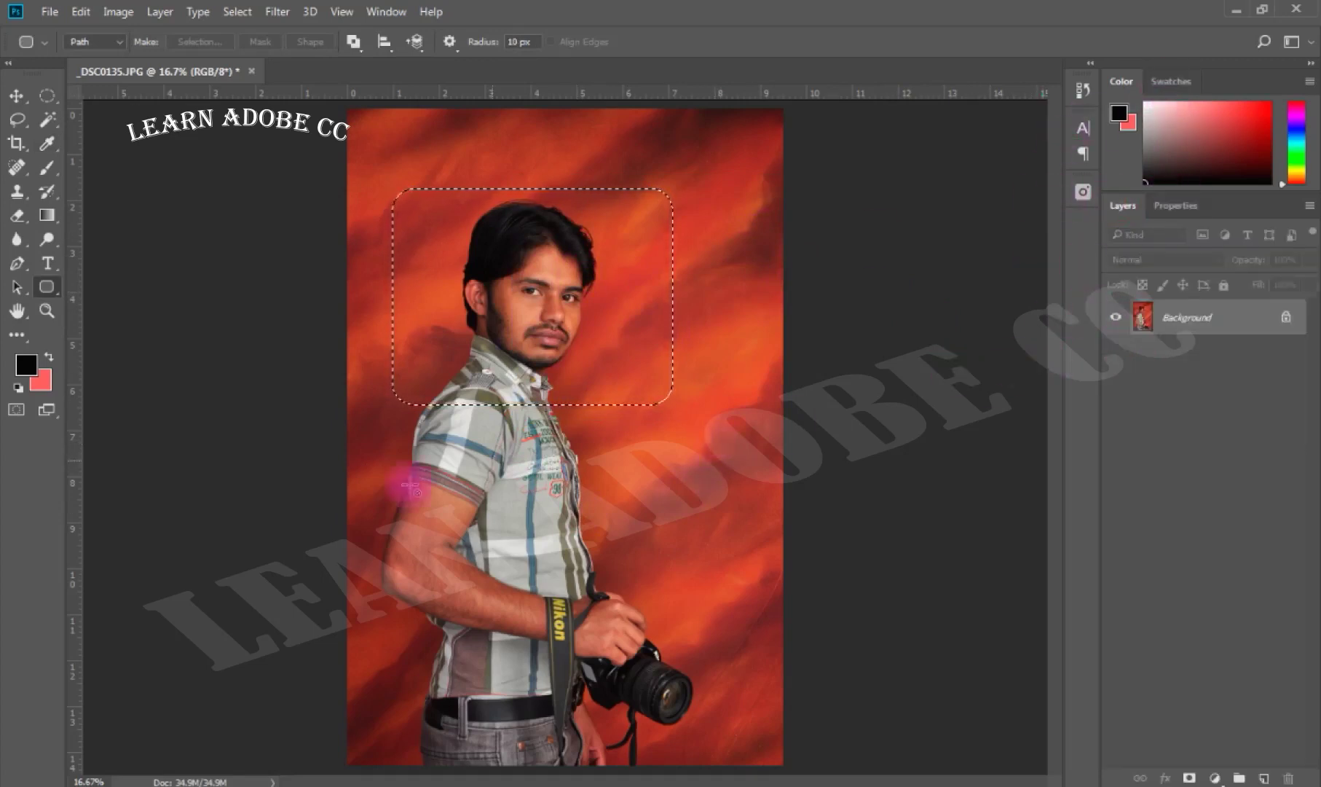
click(1264, 777)
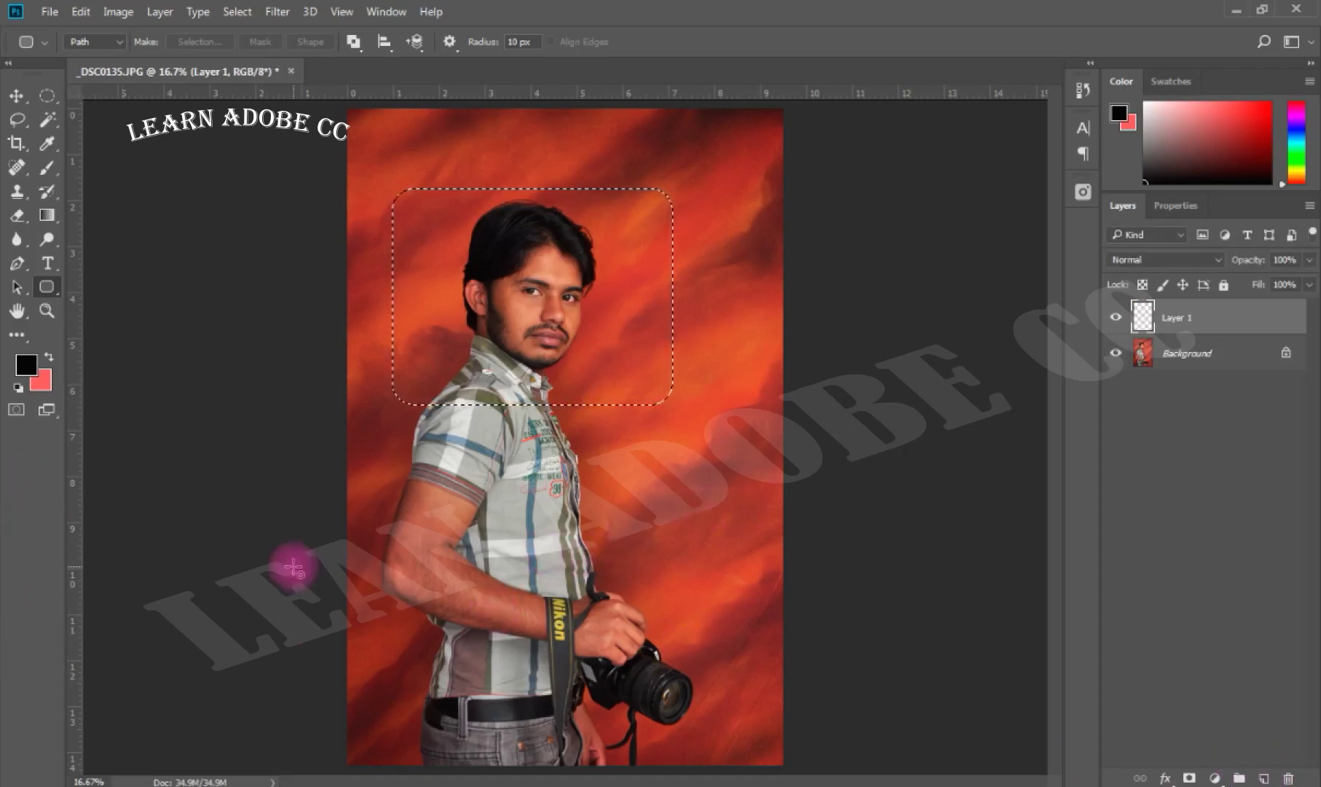
key(alt+BackSpace)
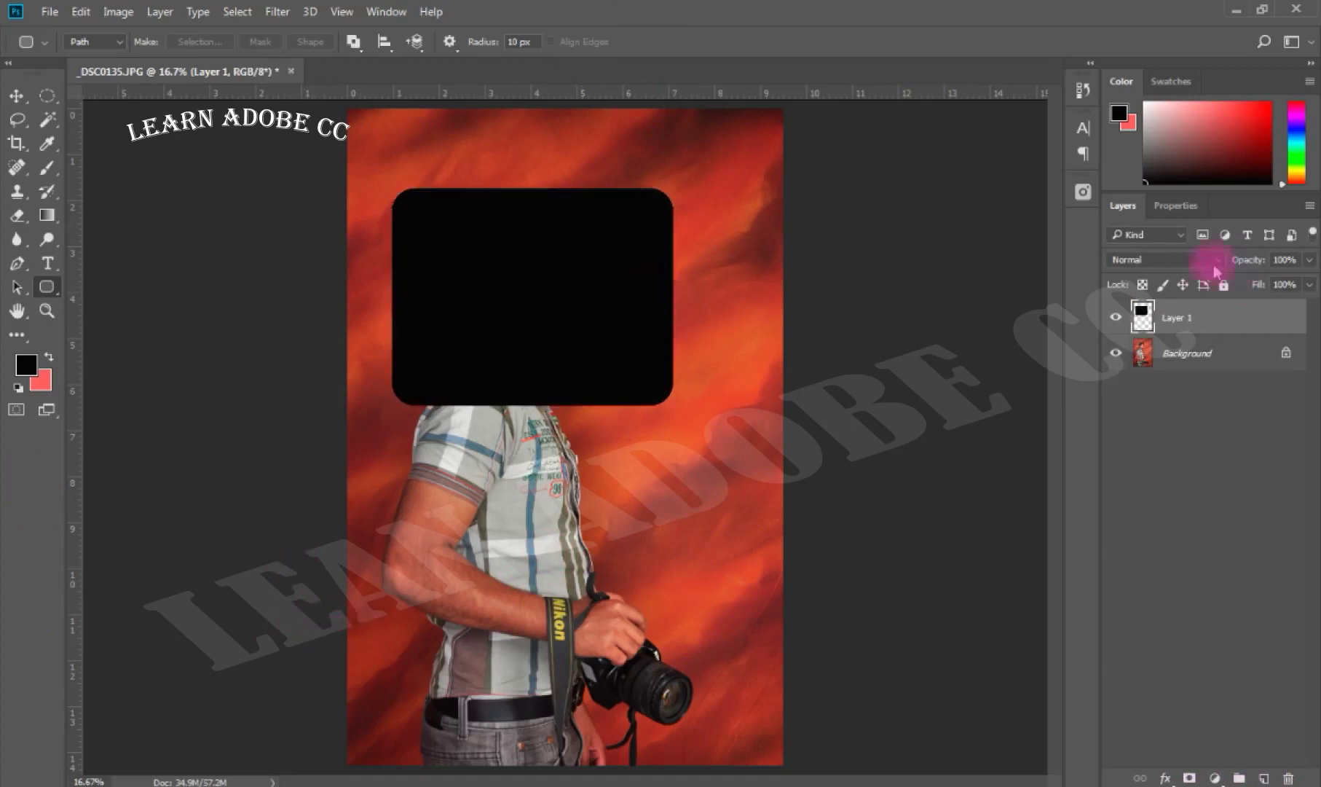
right_click(1211, 320)
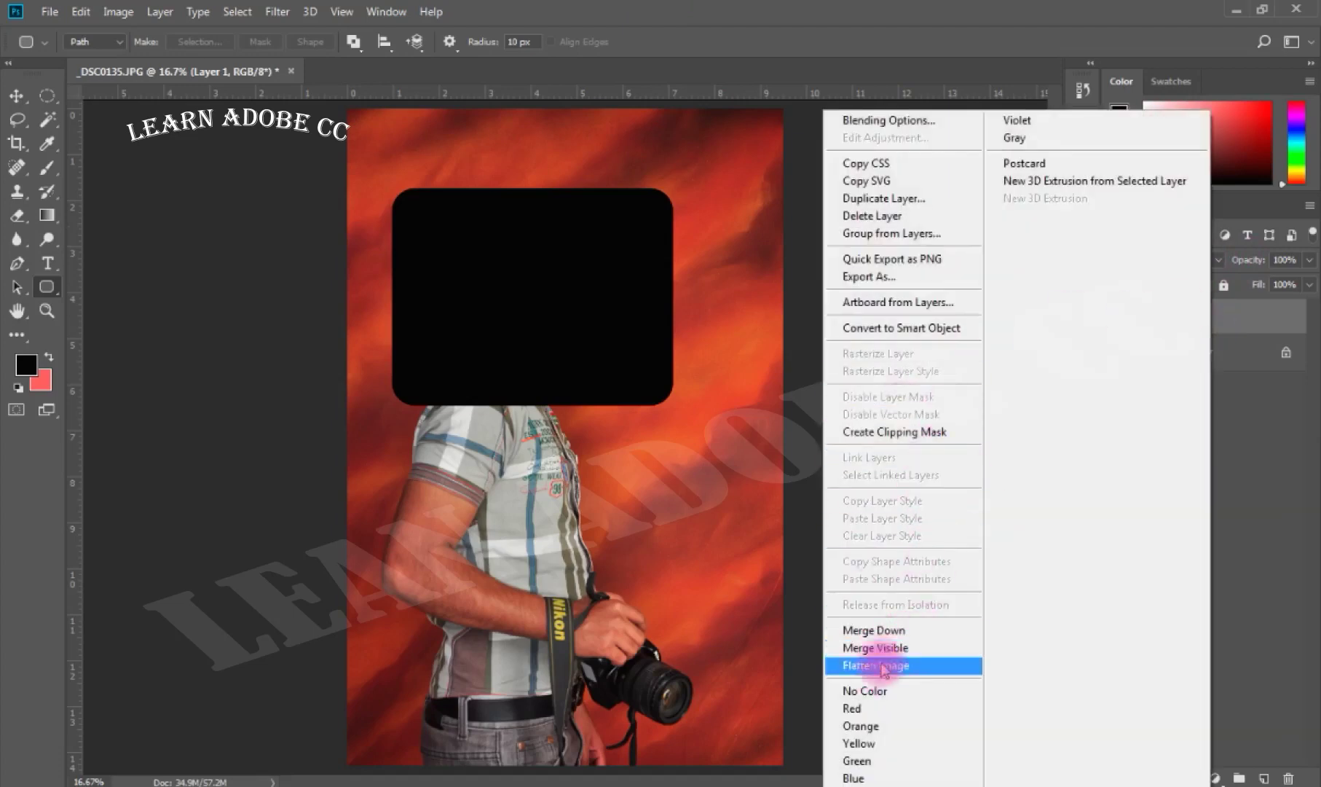
Give Layer 1's black rectangle a white stroke, green outer glow and drop shadow.
click(874, 124)
drag(797, 209, 954, 166)
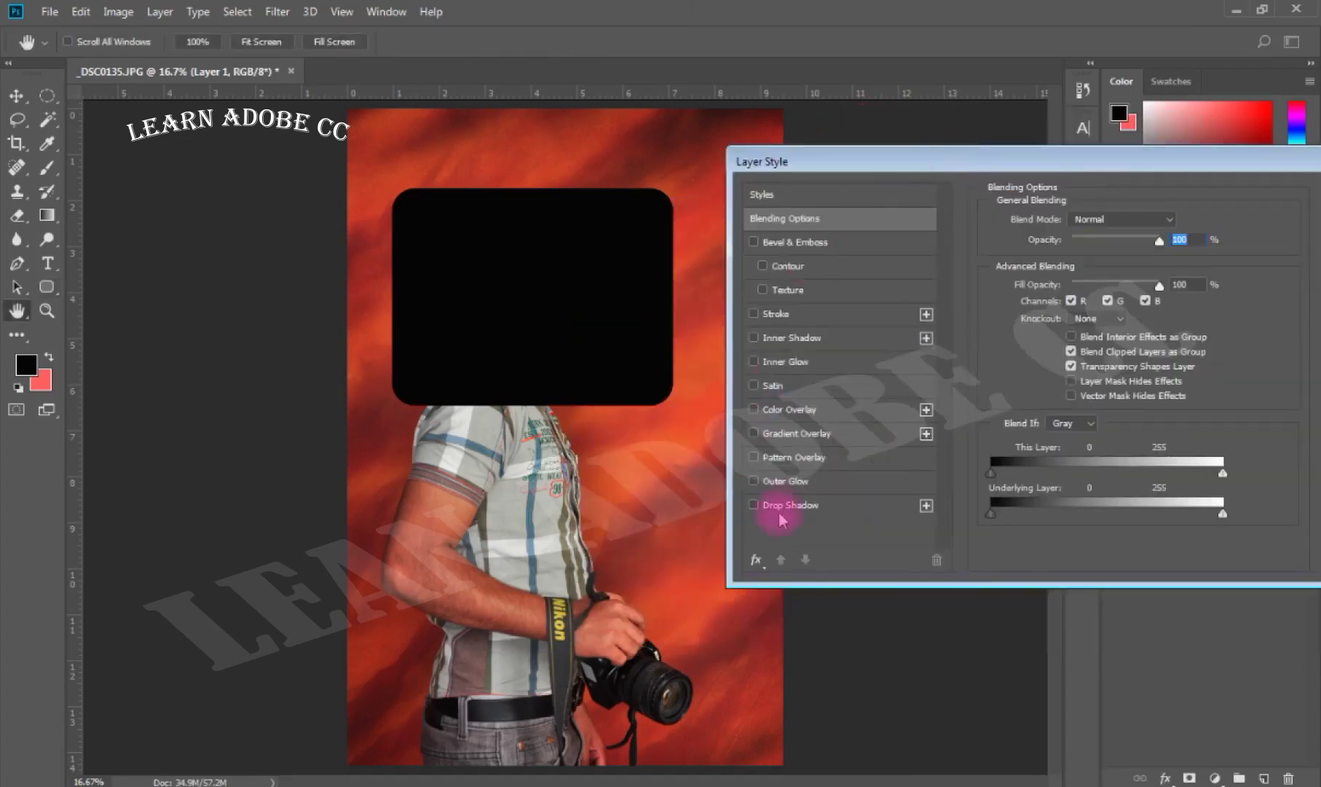
click(800, 314)
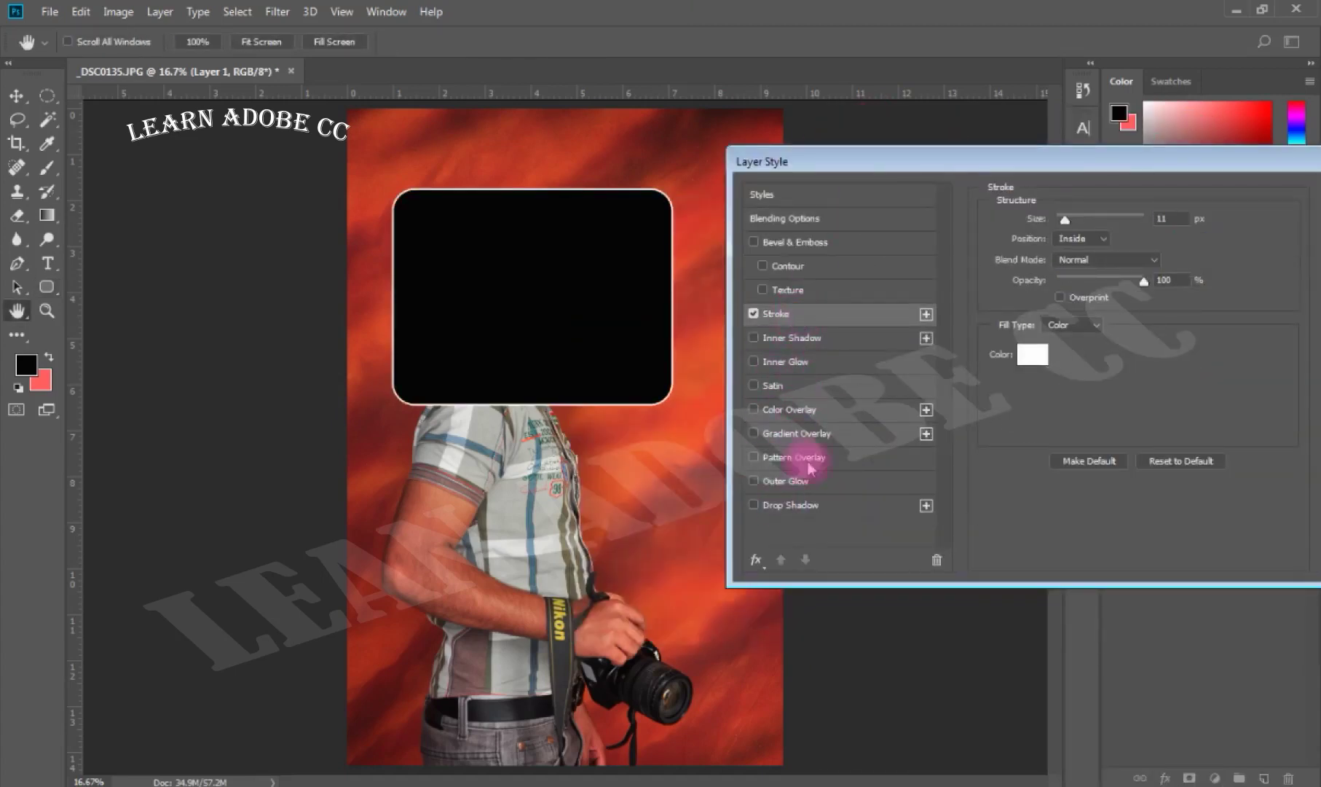
click(802, 481)
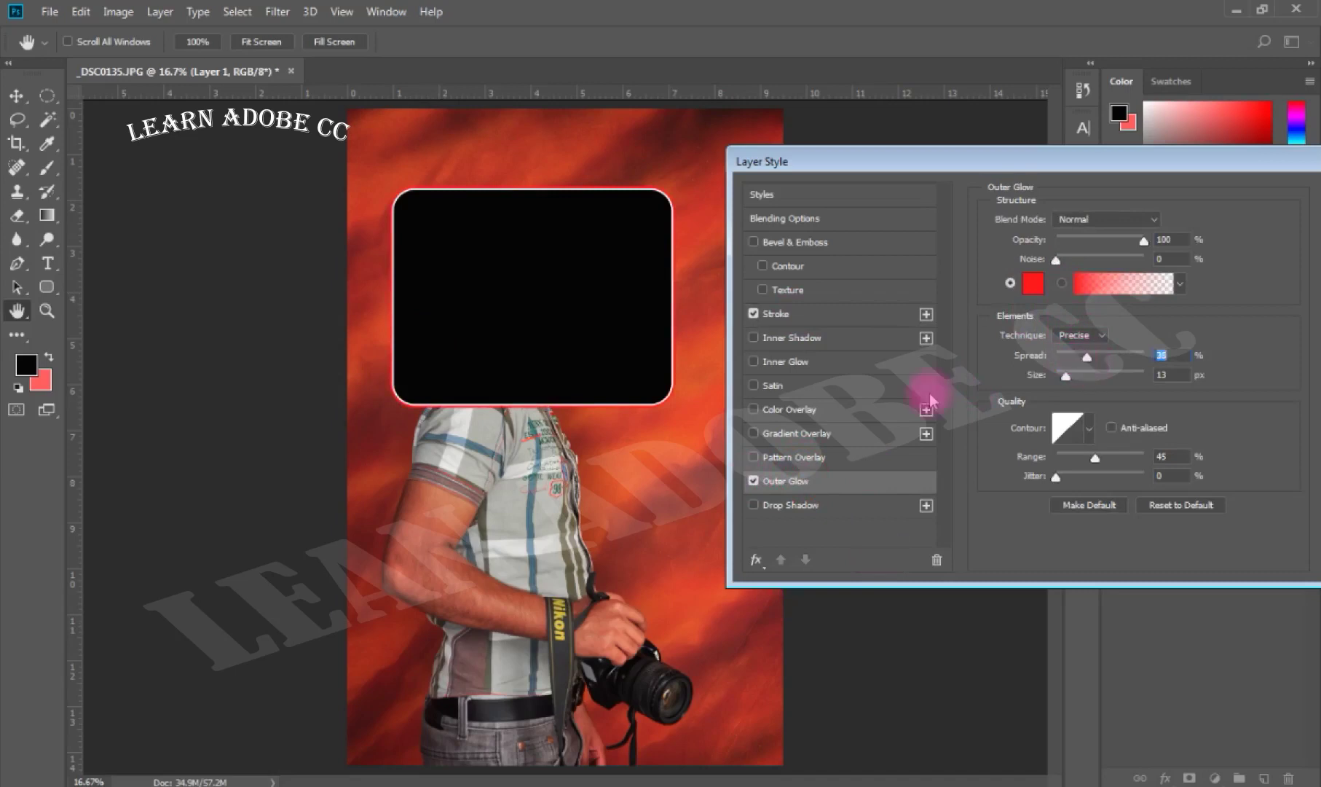
click(1032, 284)
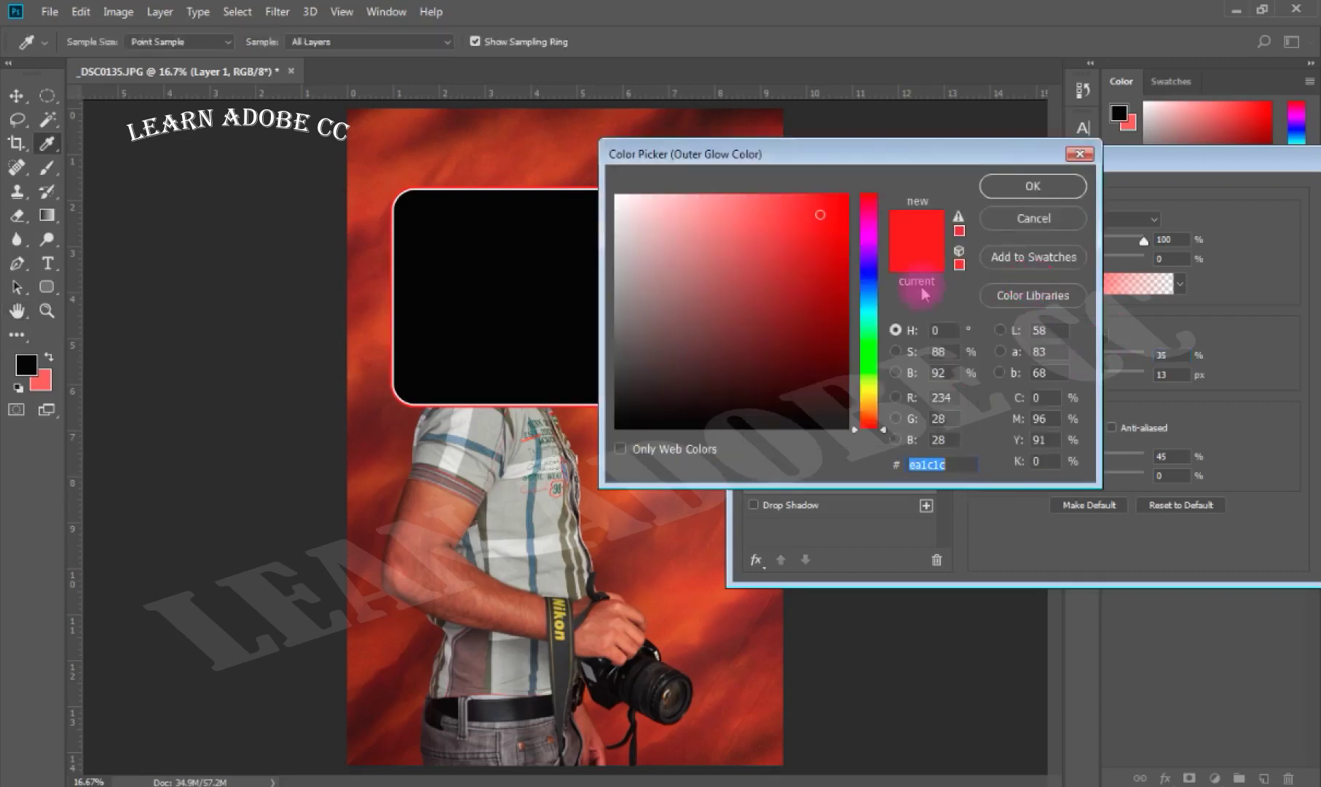
click(870, 364)
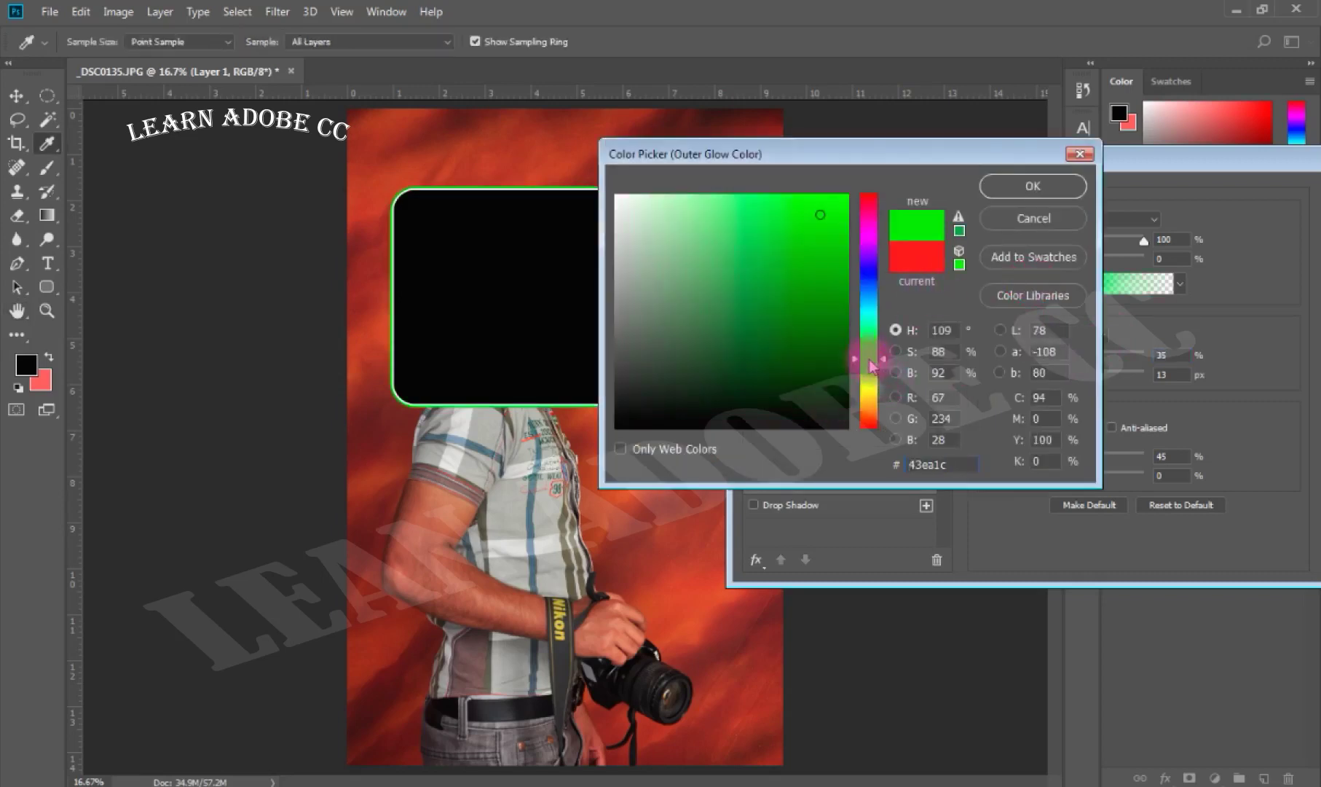
click(1033, 187)
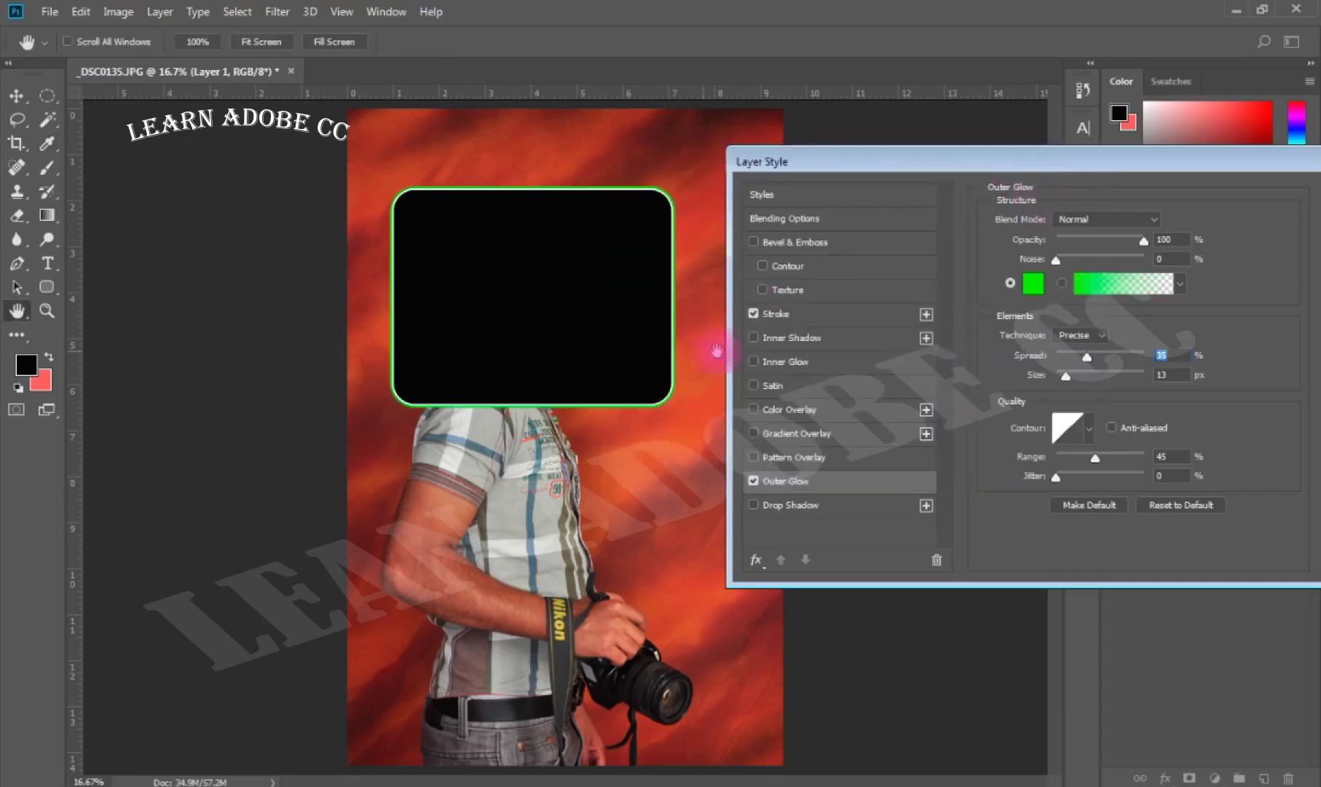
click(801, 505)
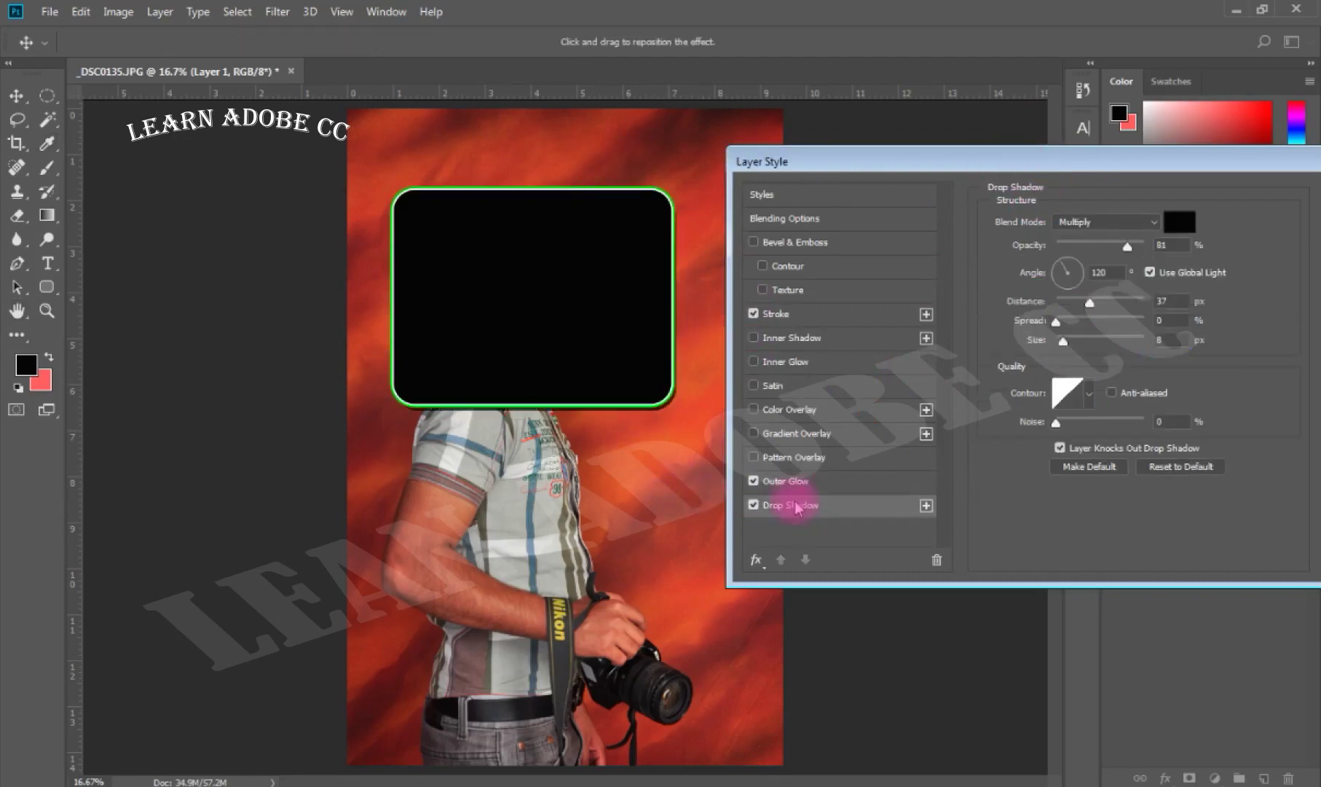
drag(1073, 169, 627, 297)
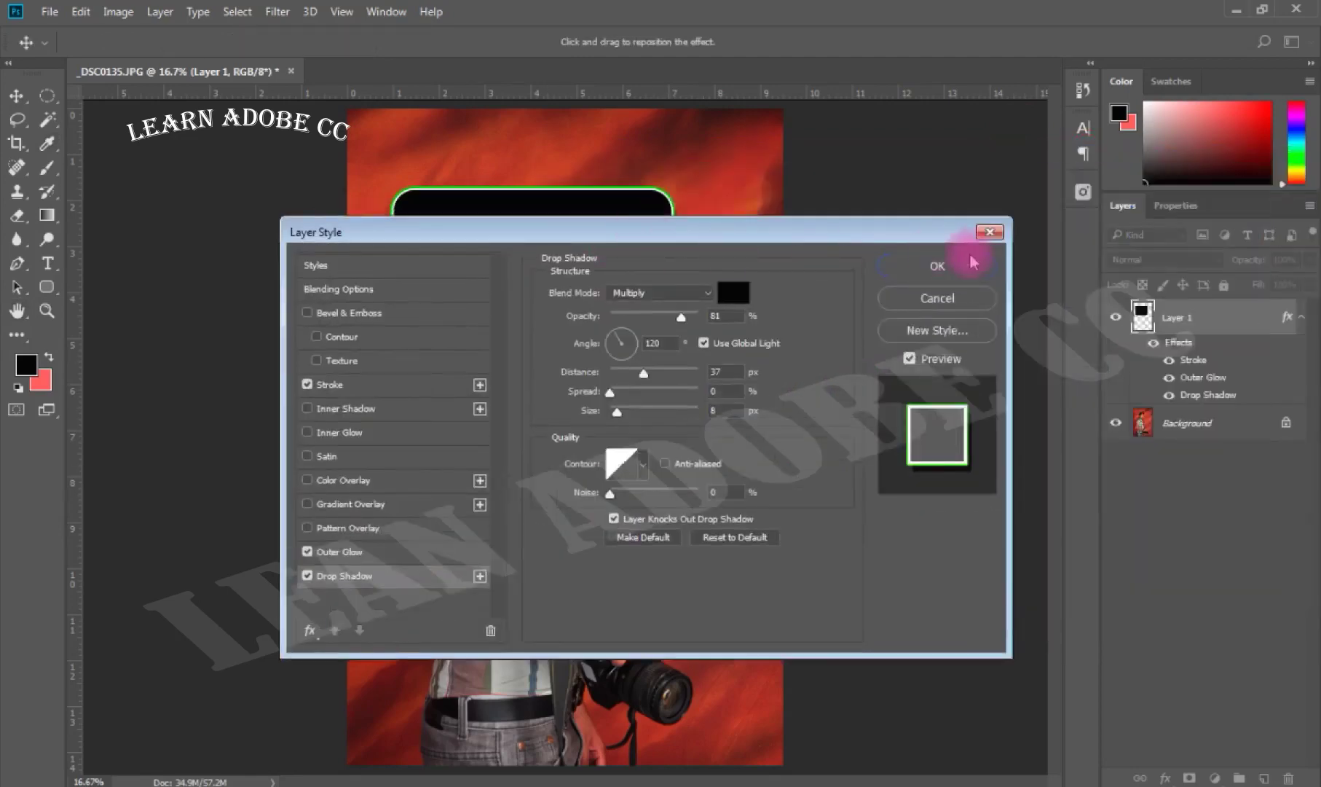
click(936, 264)
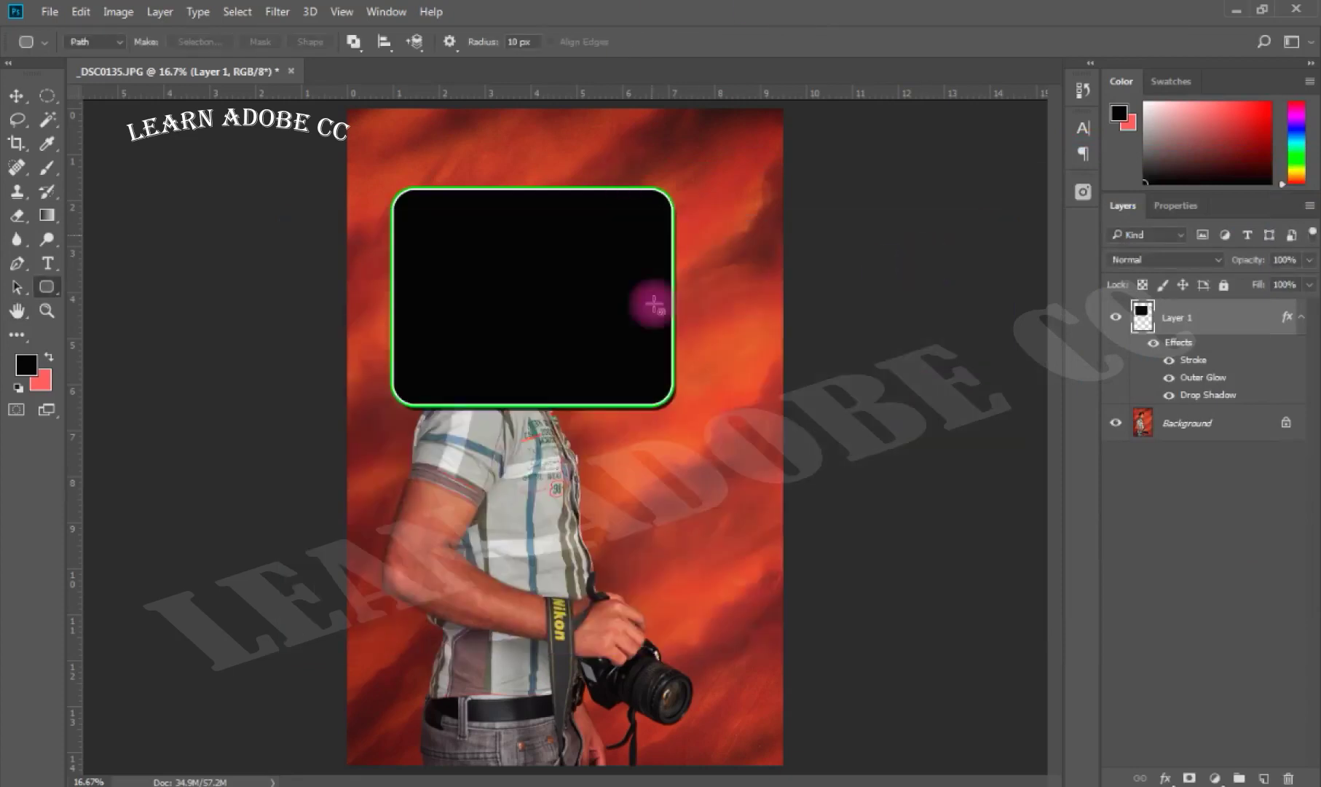
click(1205, 428)
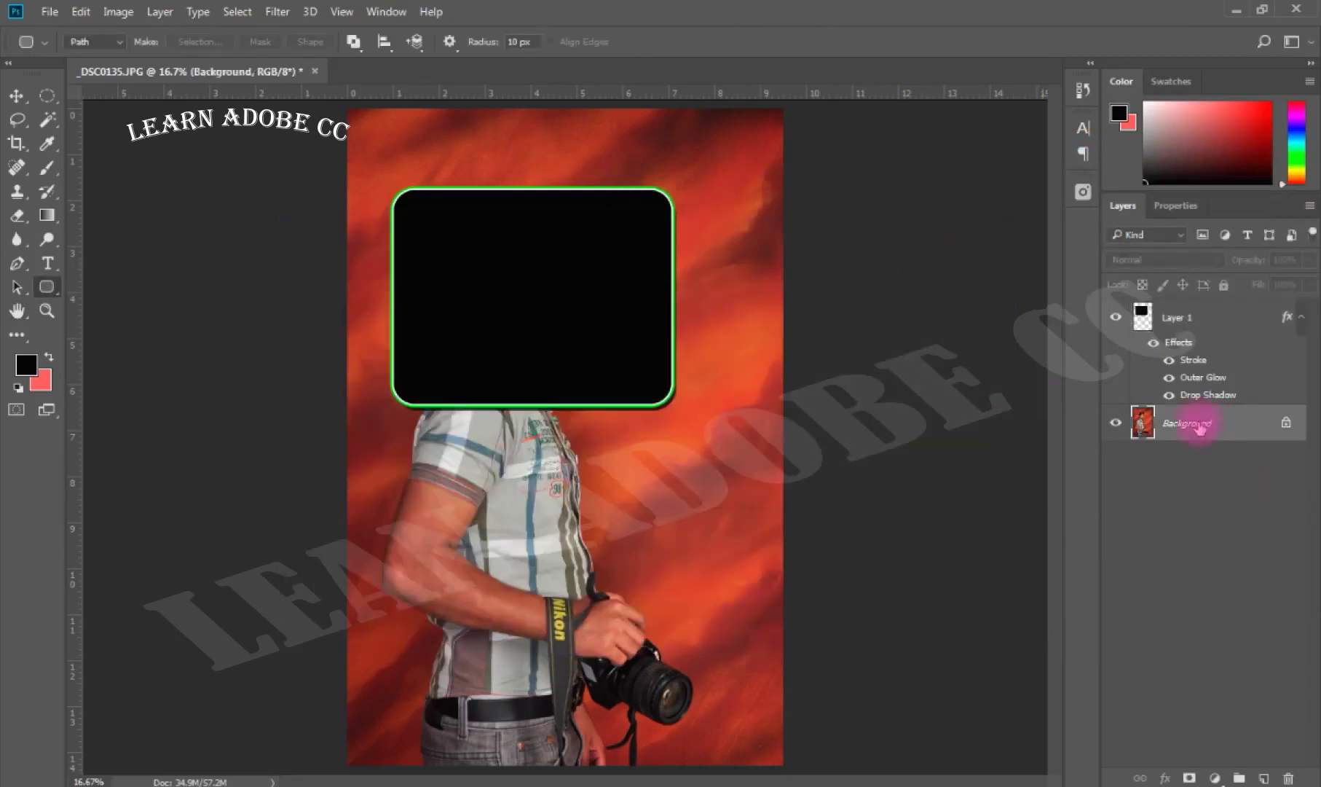
Unlock the Background into Layer 0 and fill a new Layer 2 with cyan.
click(1287, 424)
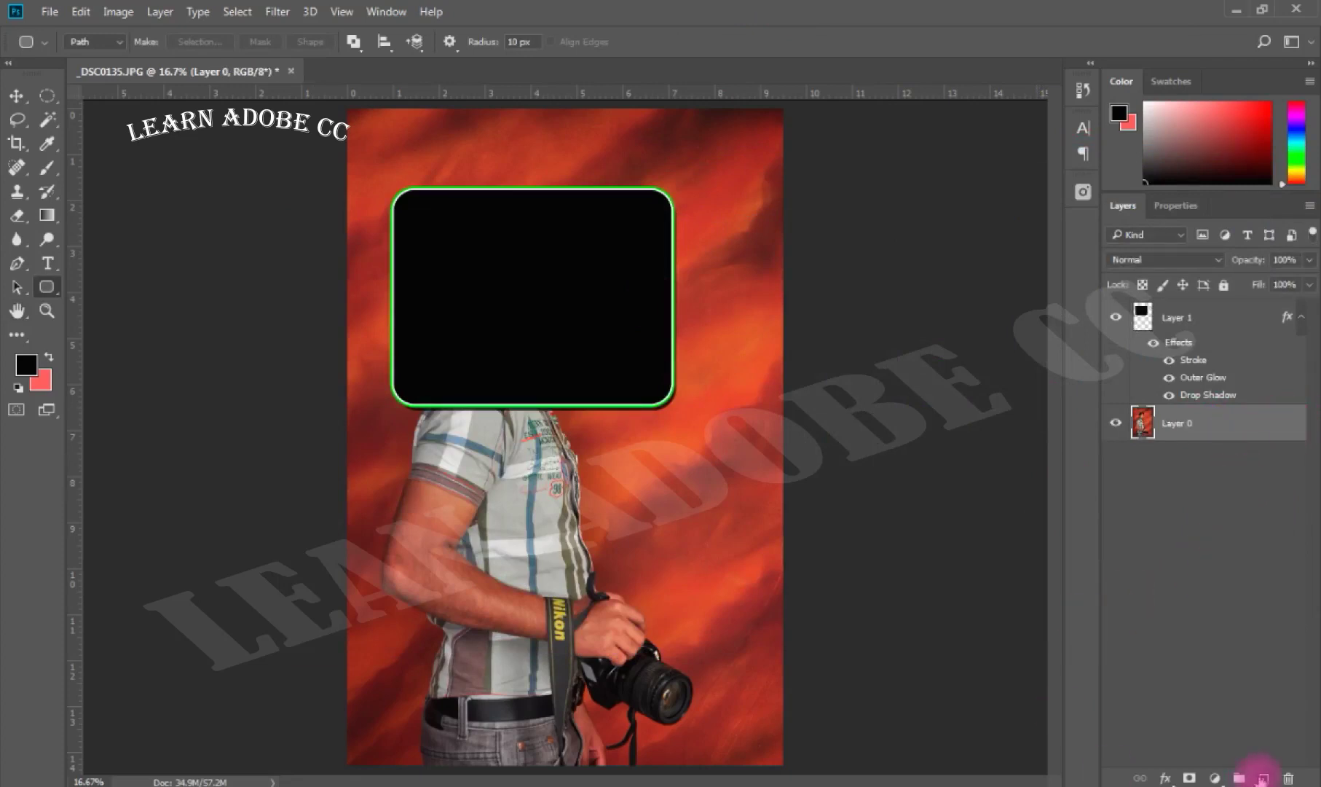
click(1264, 778)
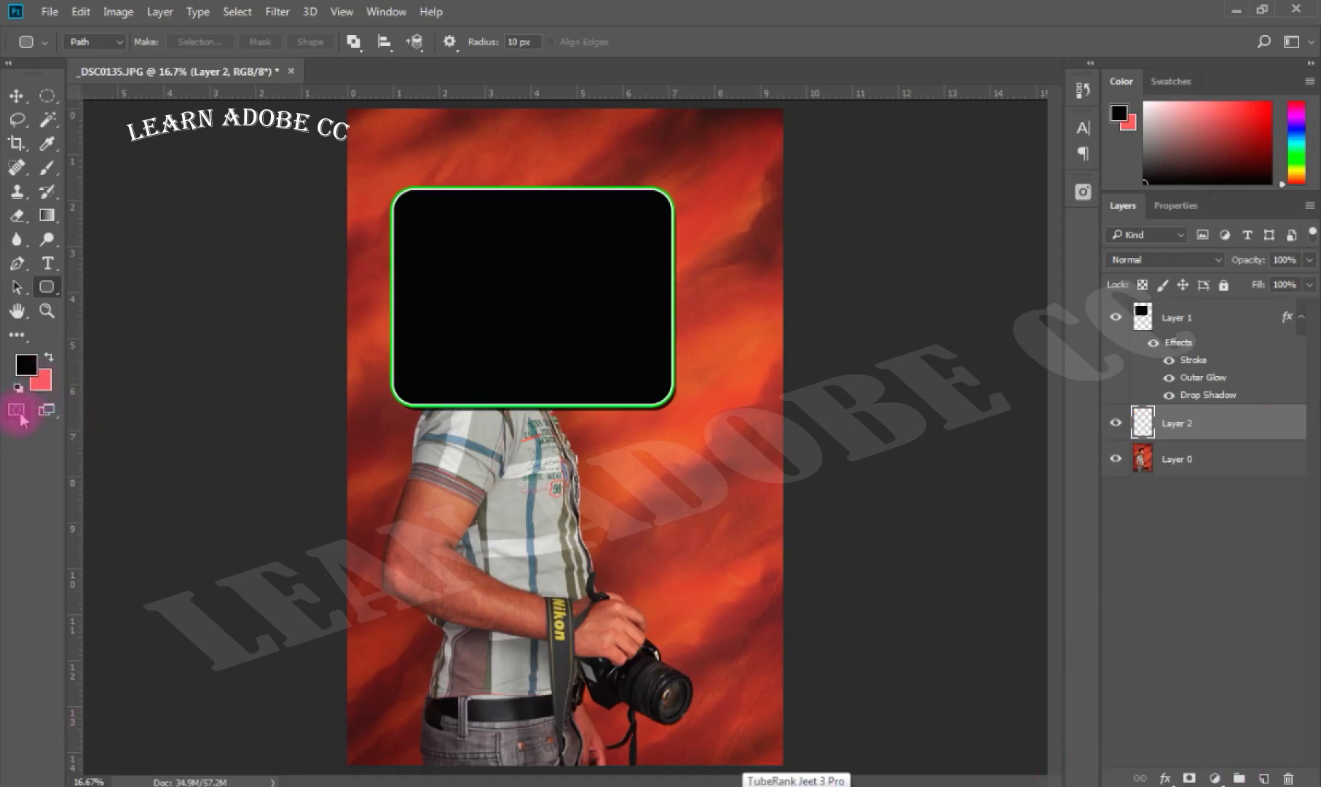
click(40, 379)
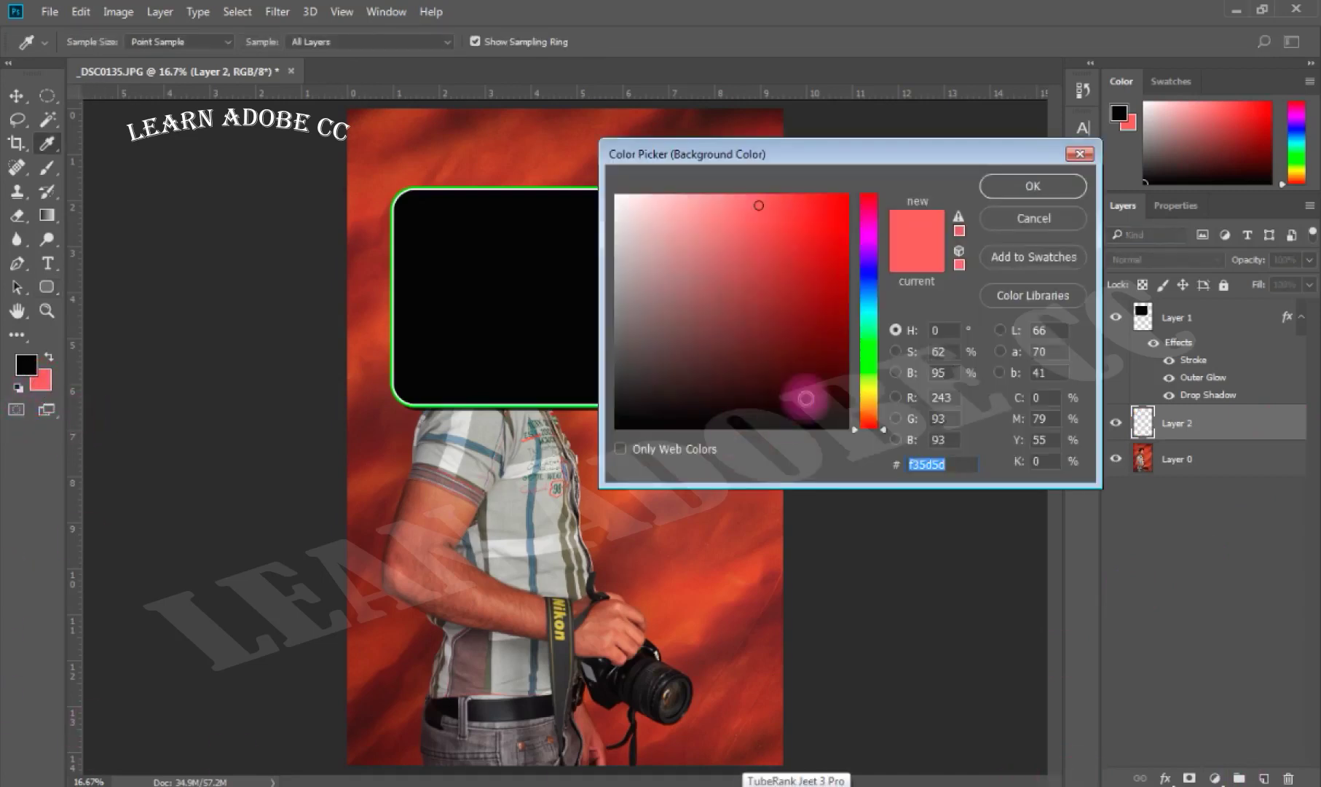
click(871, 305)
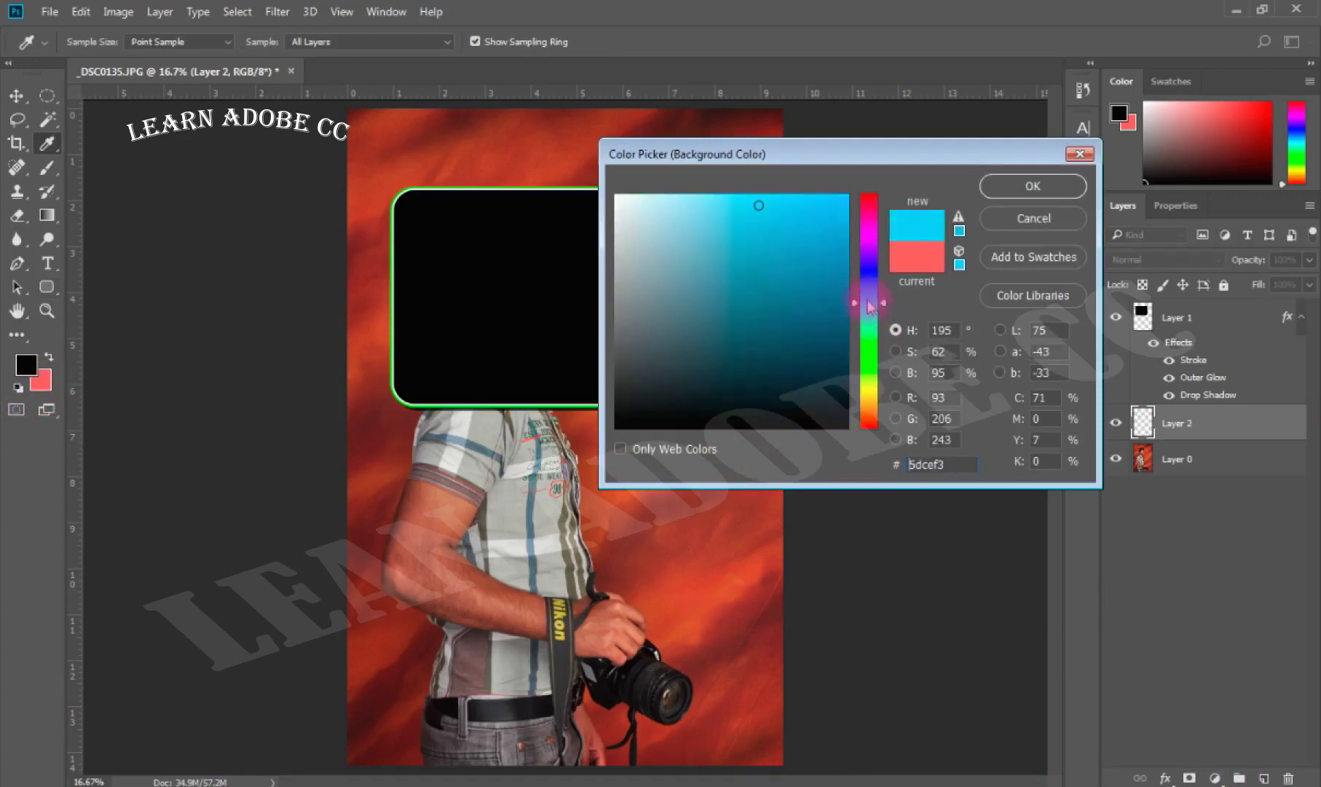
click(1005, 187)
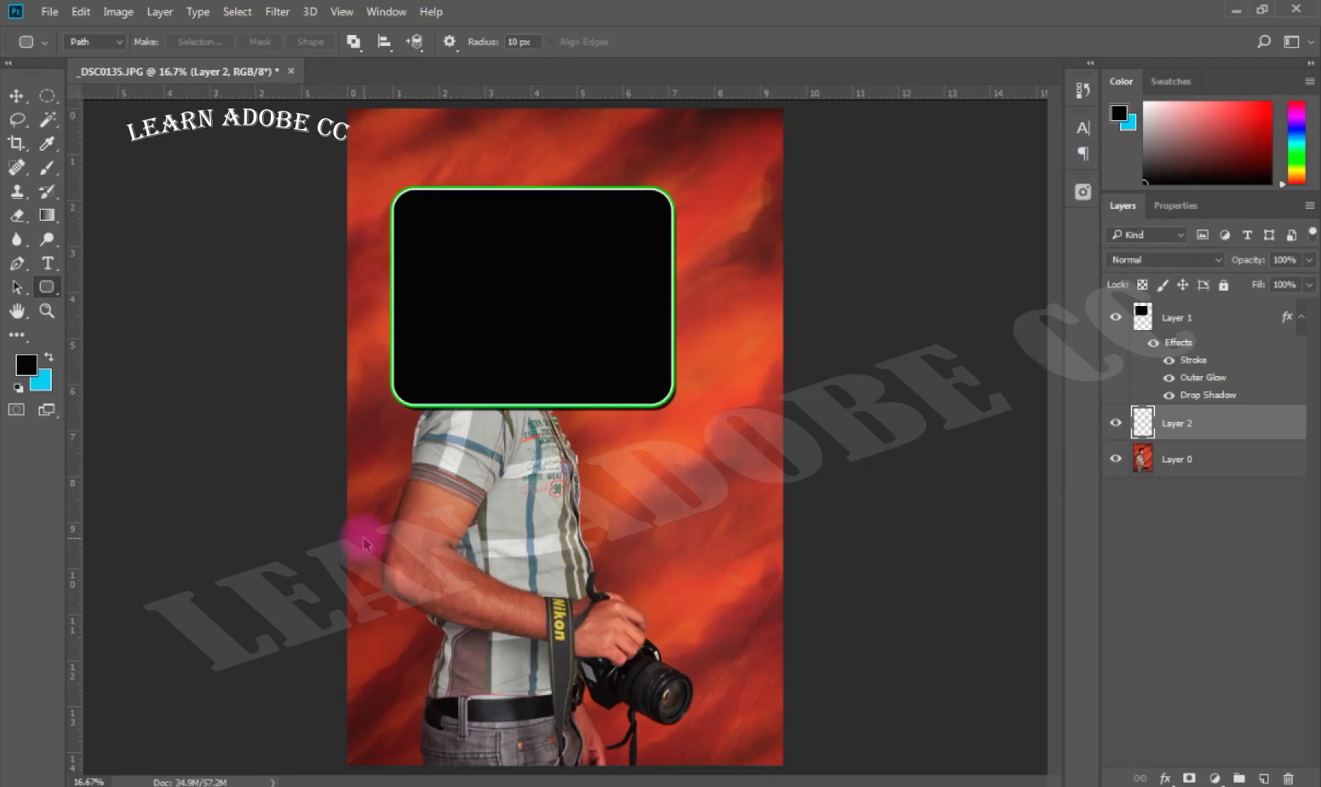
key(ctrl+BackSpace)
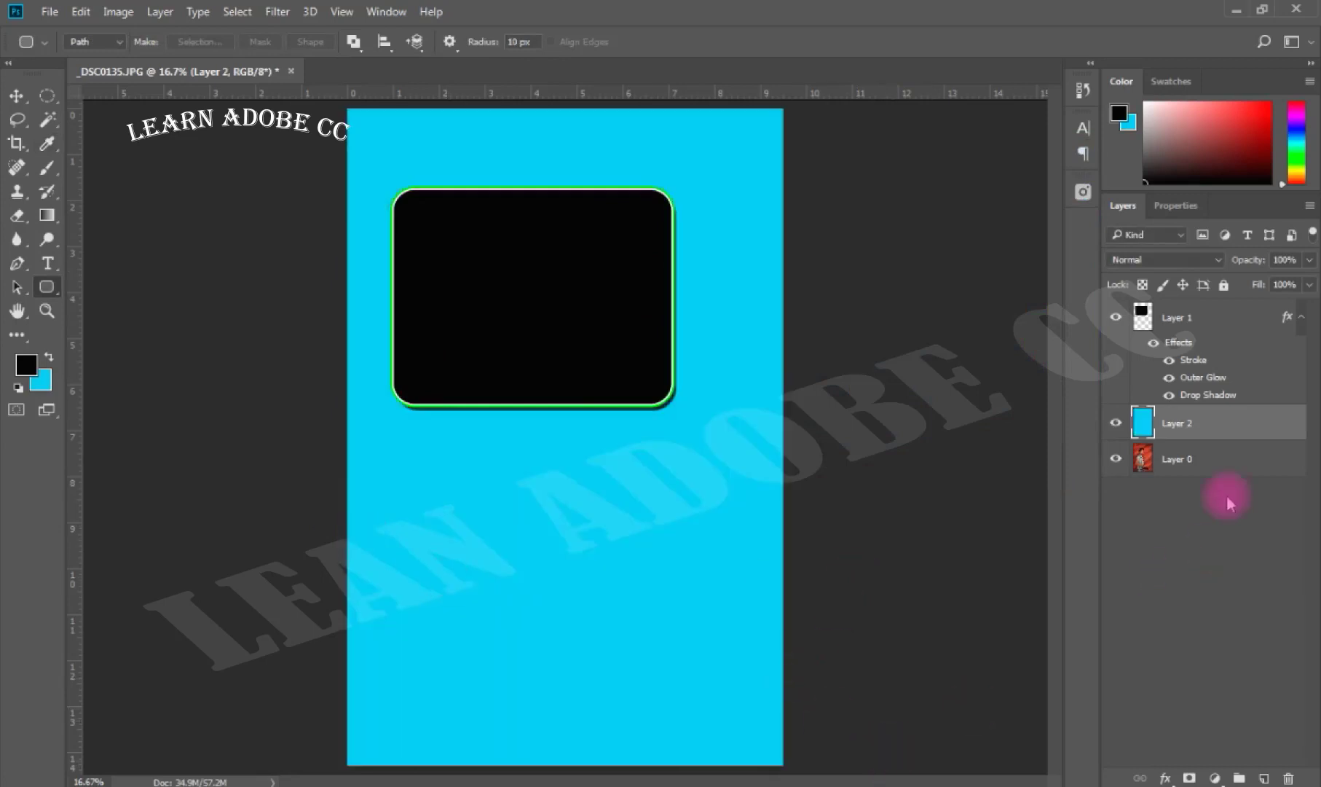
drag(1246, 422, 1251, 488)
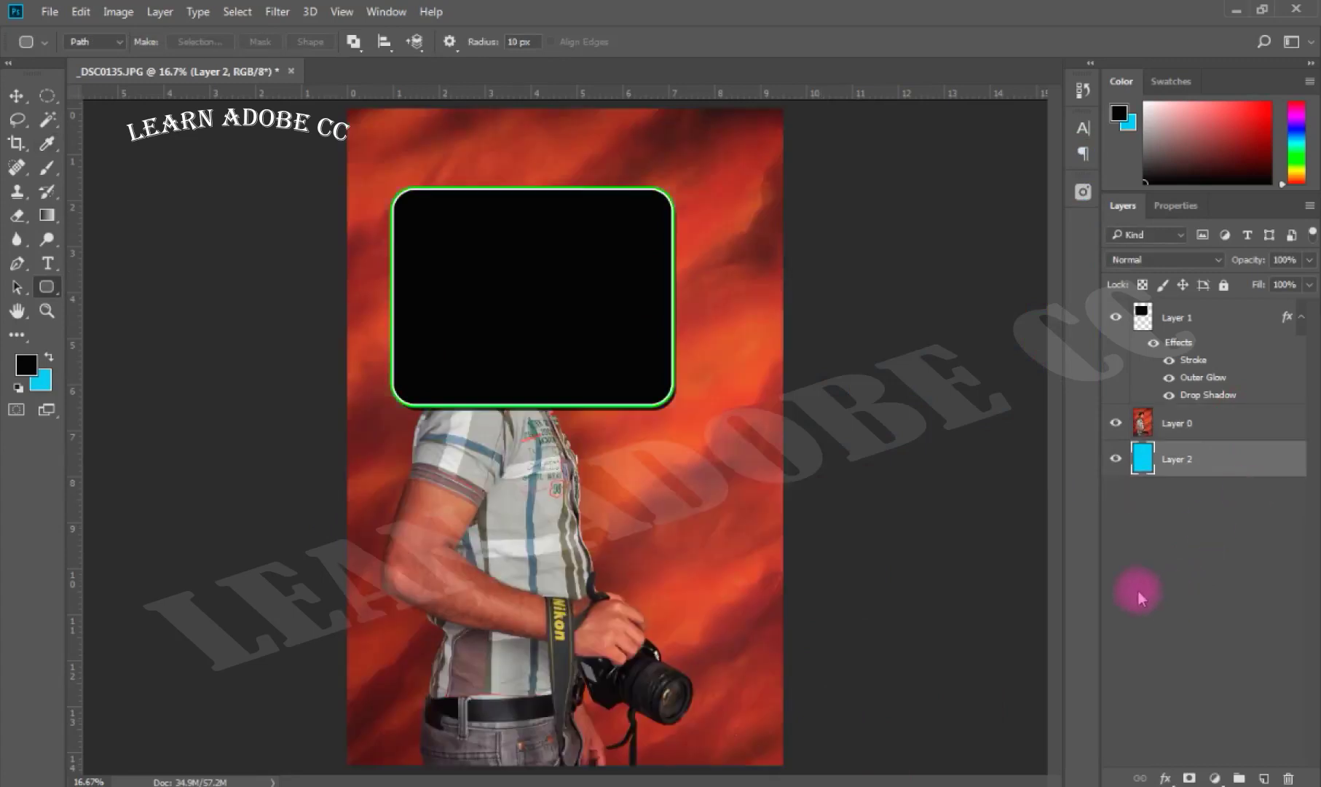
Move Layer 0 above the frame layer and clip the portrait into the rounded frame.
click(1234, 422)
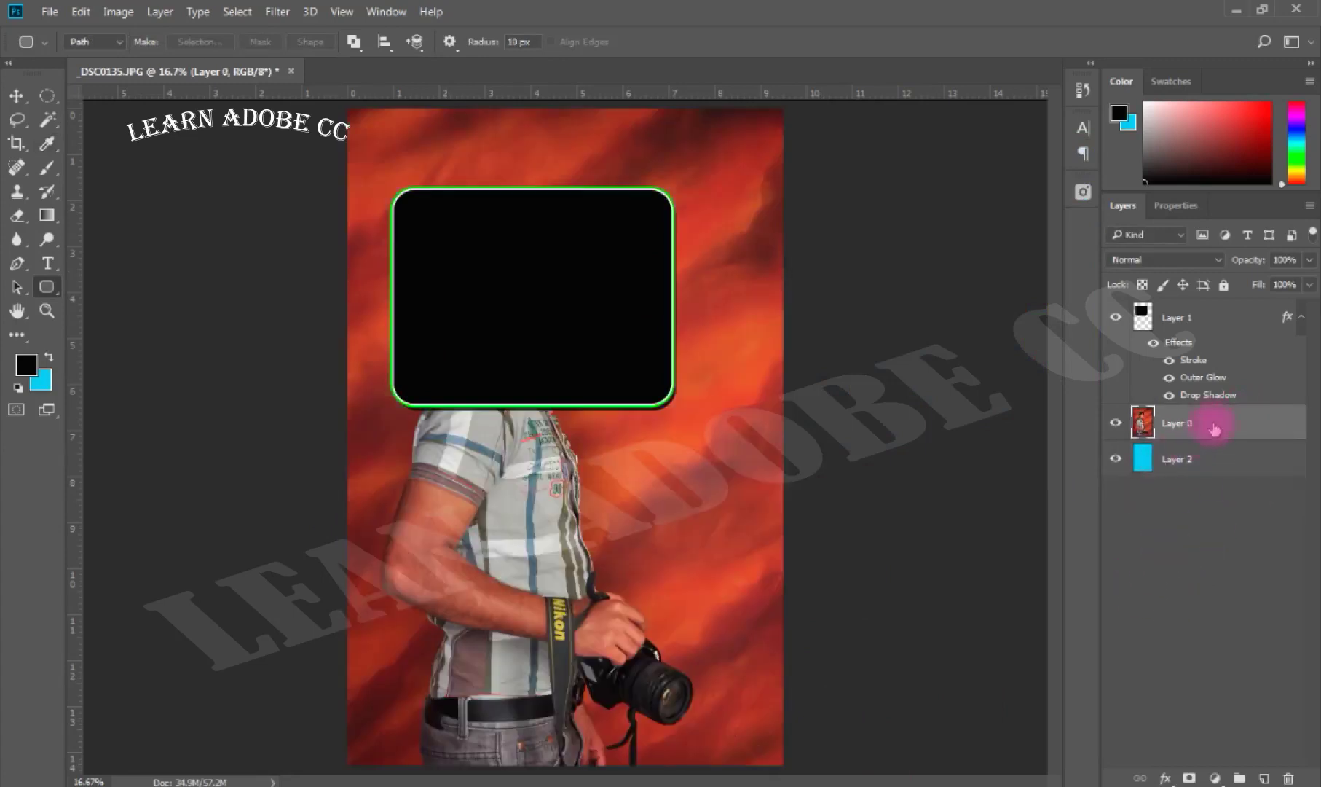
drag(1204, 302, 1206, 310)
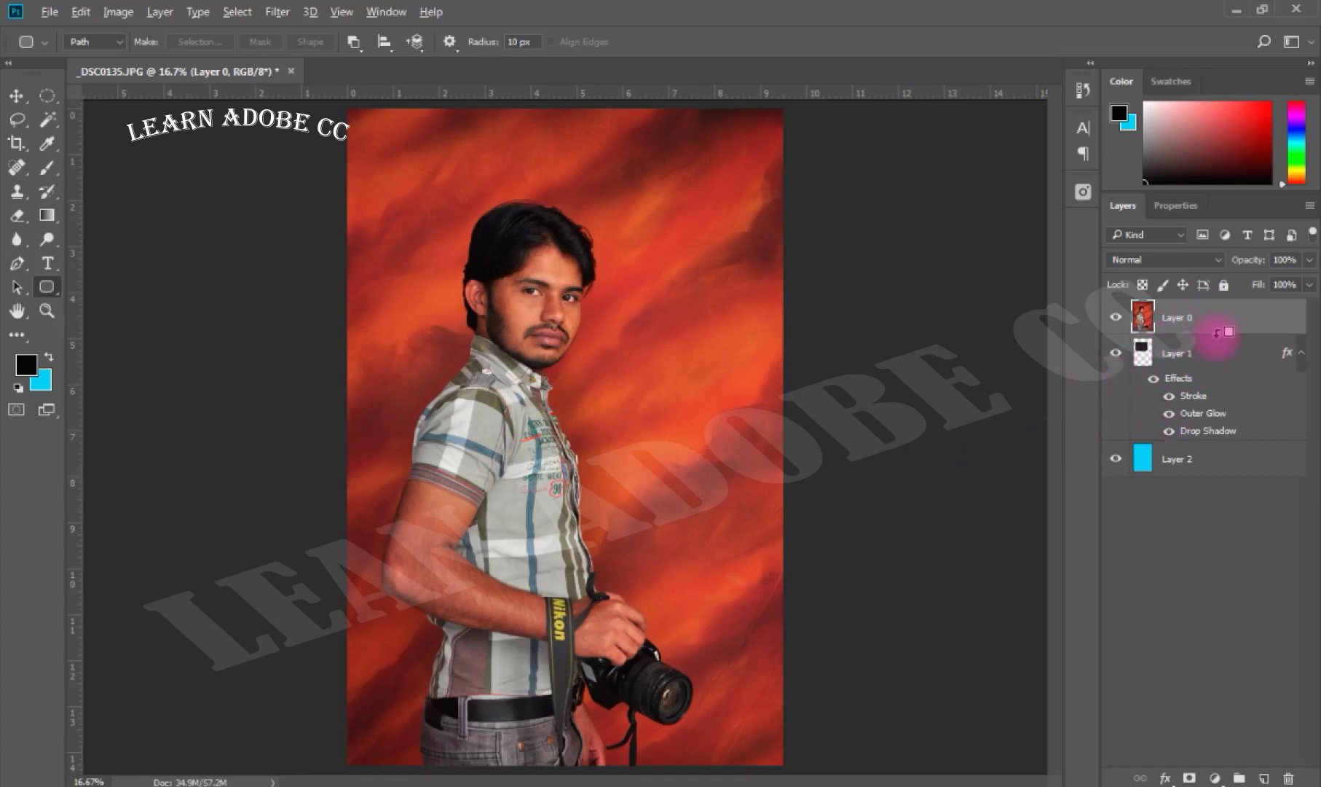
alt+click(1216, 332)
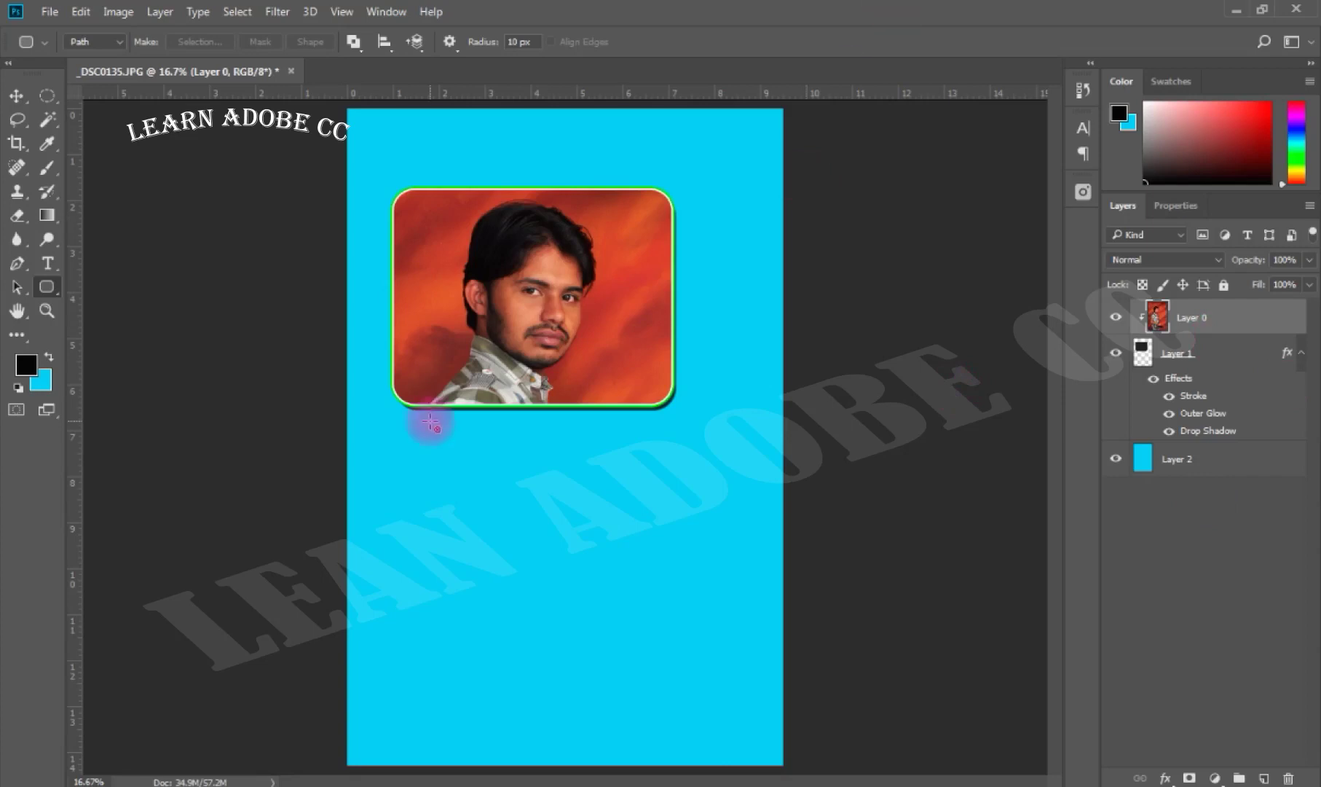
With the Move tool, drag the photo within the rounded frame so the face is centred.
click(16, 97)
drag(646, 360, 699, 290)
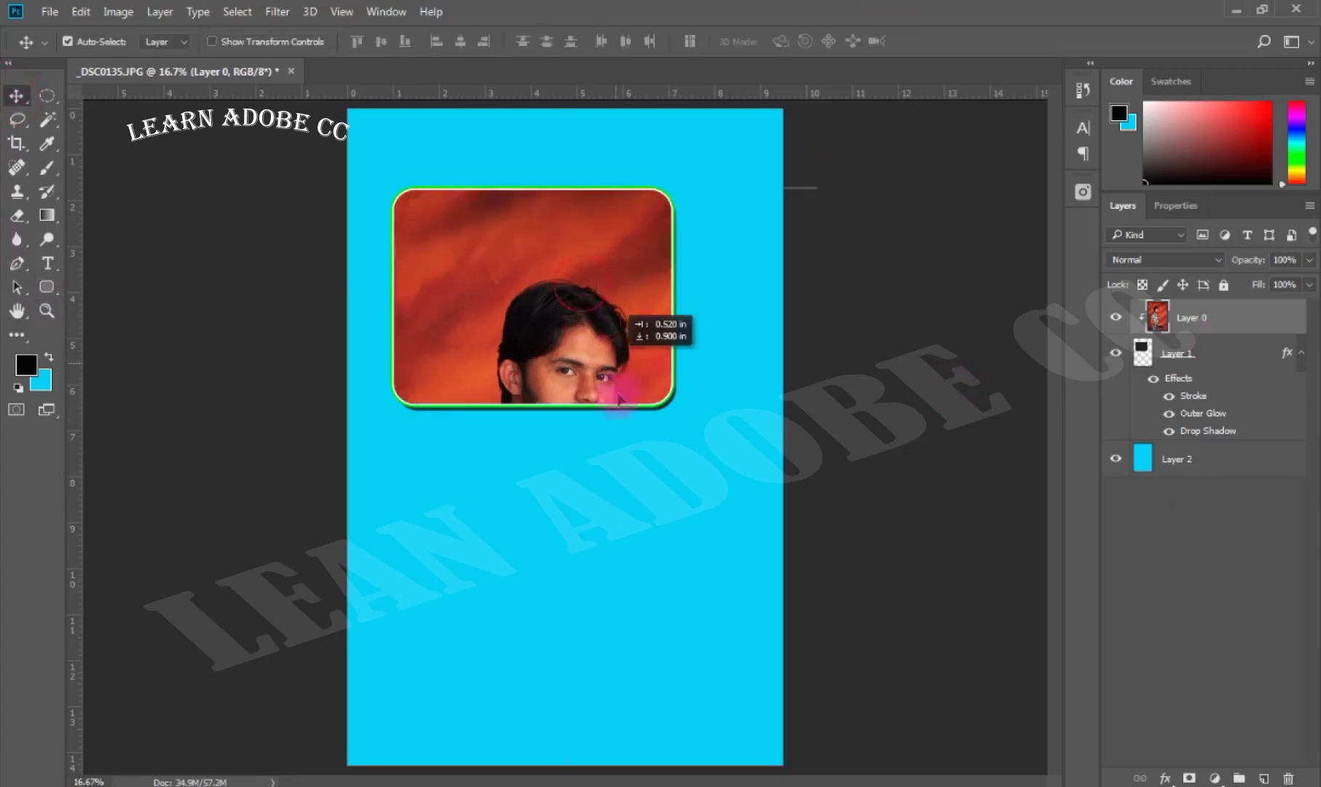
mouse_move(814, 270)
mouse_down()
mouse_move(557, 306)
mouse_move(570, 295)
mouse_up()
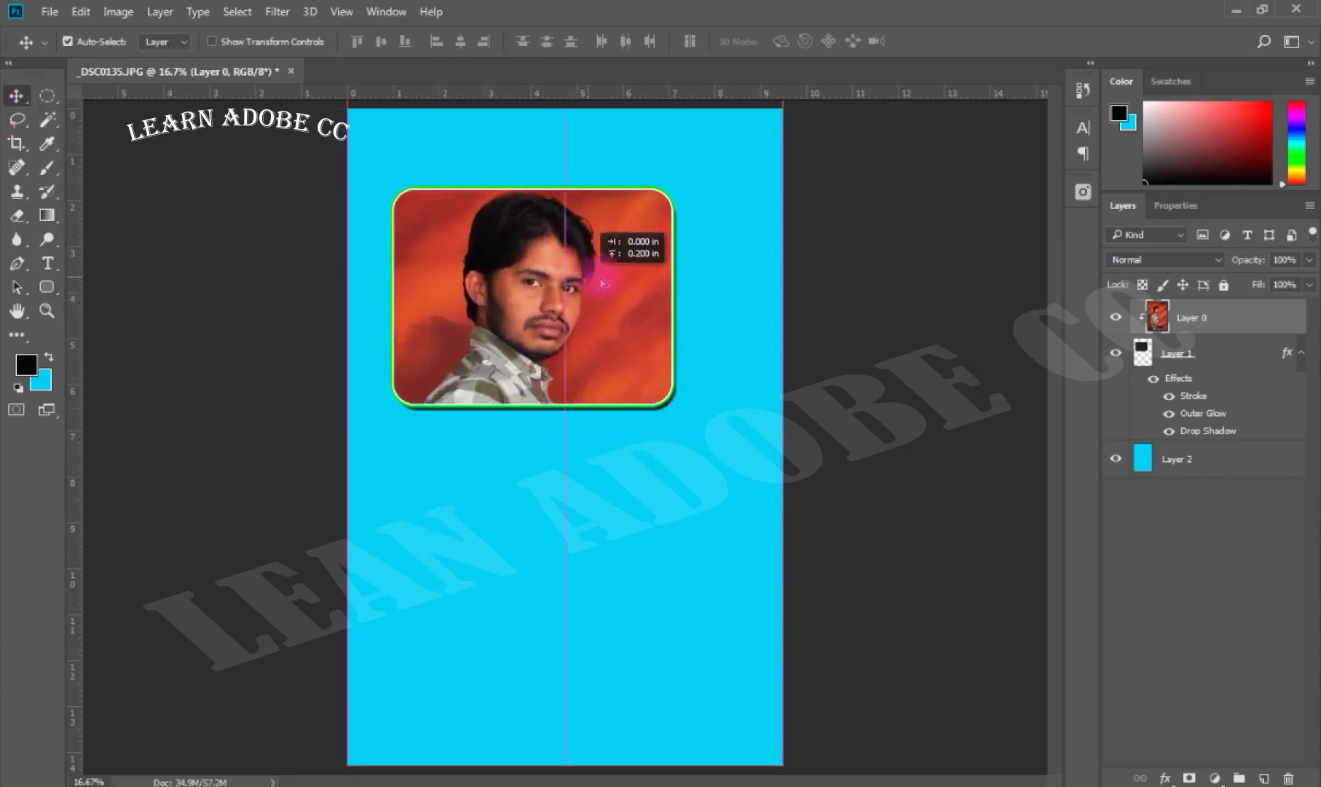
drag(569, 293, 574, 293)
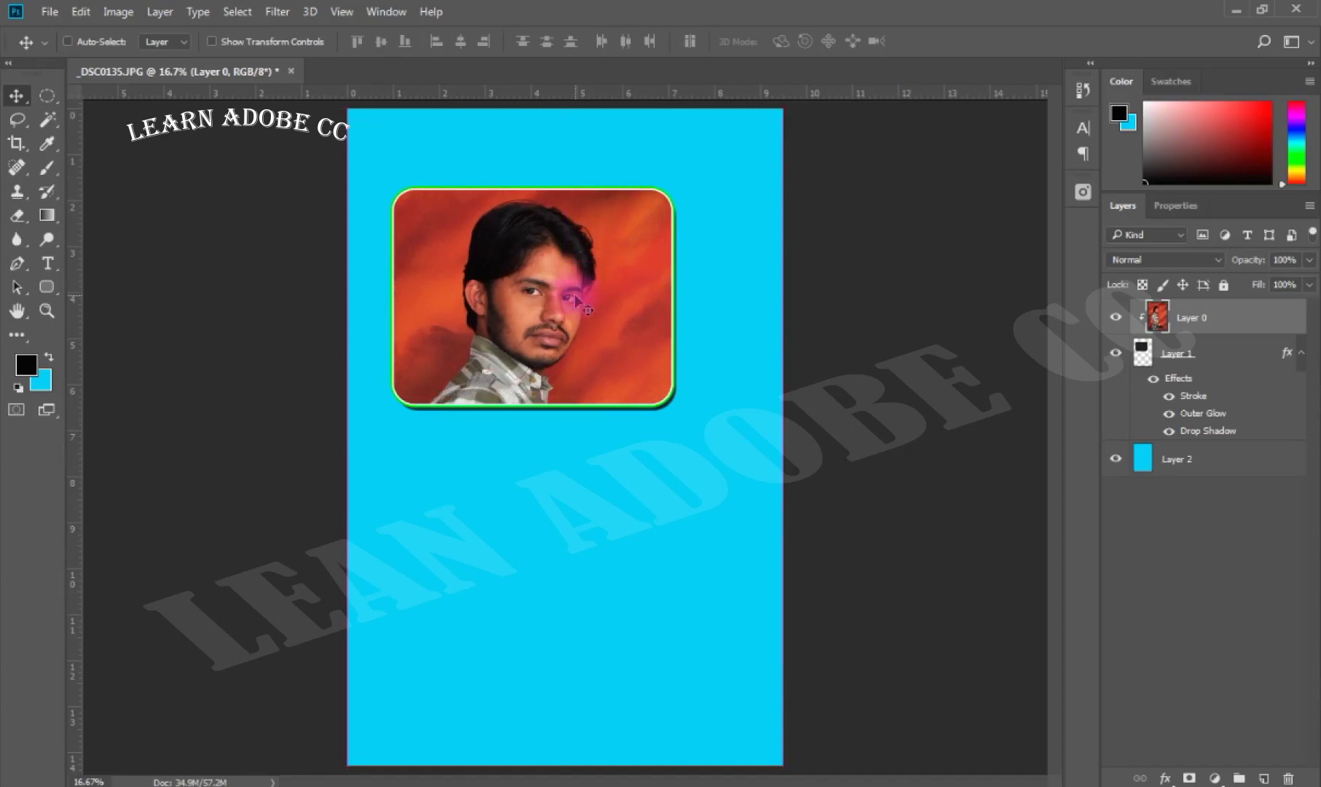
Select the frame layer along with the photo and move the framed portrait together.
ctrl+click(1231, 356)
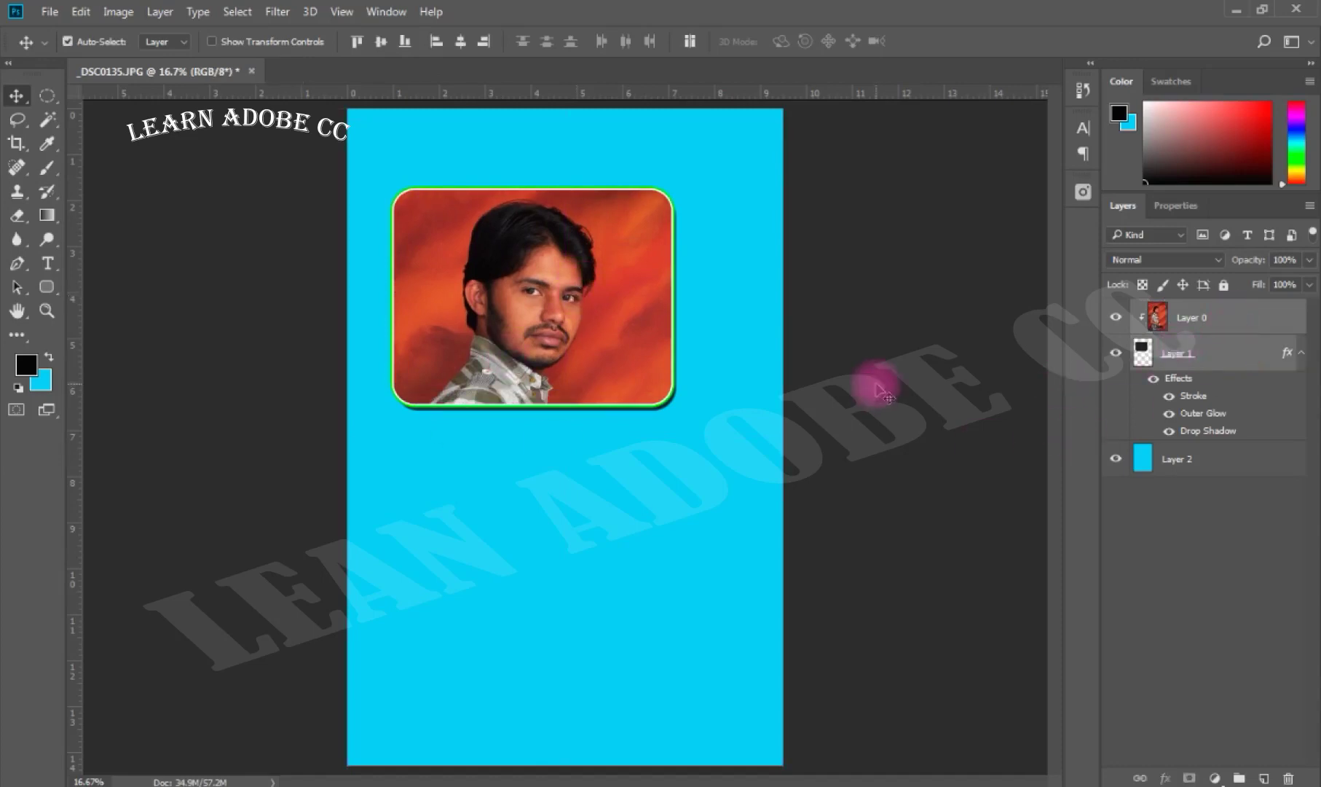
mouse_move(467, 284)
mouse_down()
mouse_move(461, 372)
mouse_move(493, 232)
mouse_up()
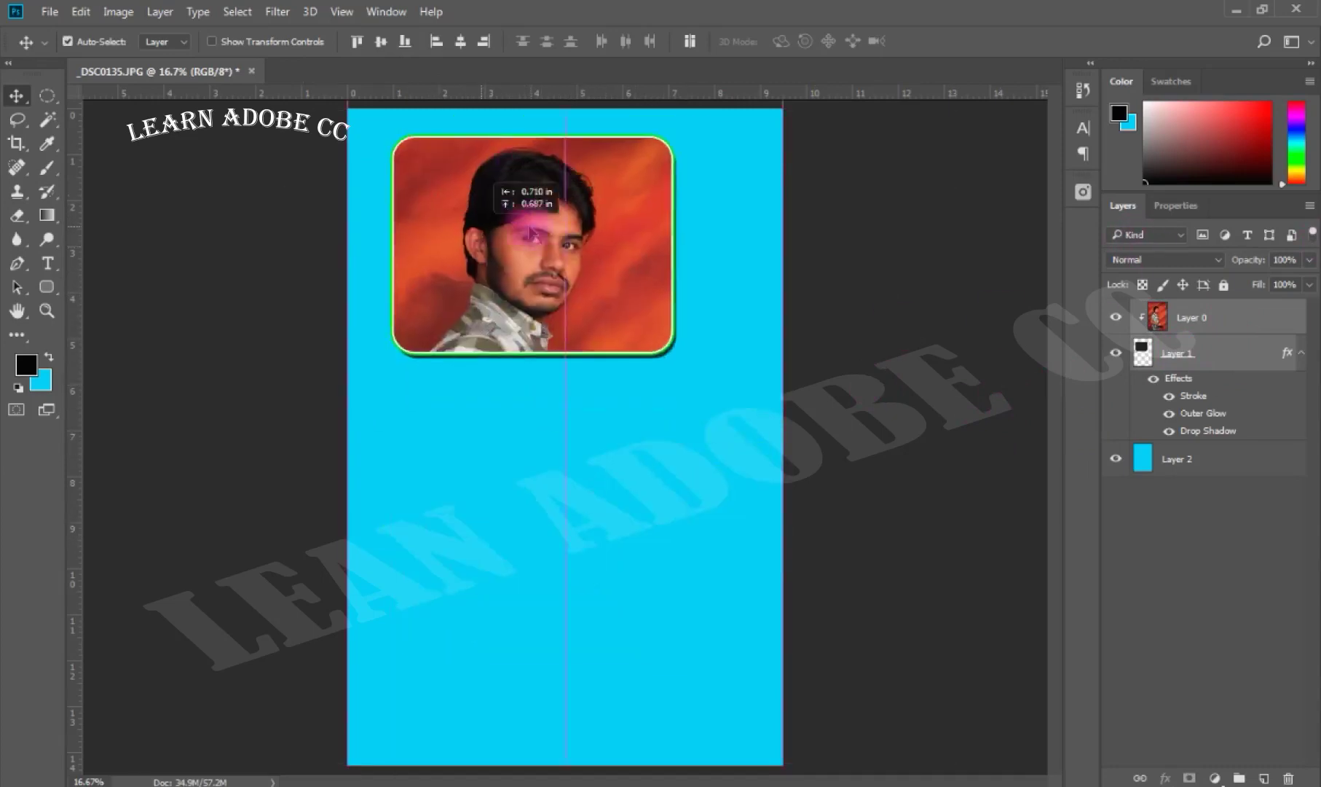
drag(492, 232, 491, 282)
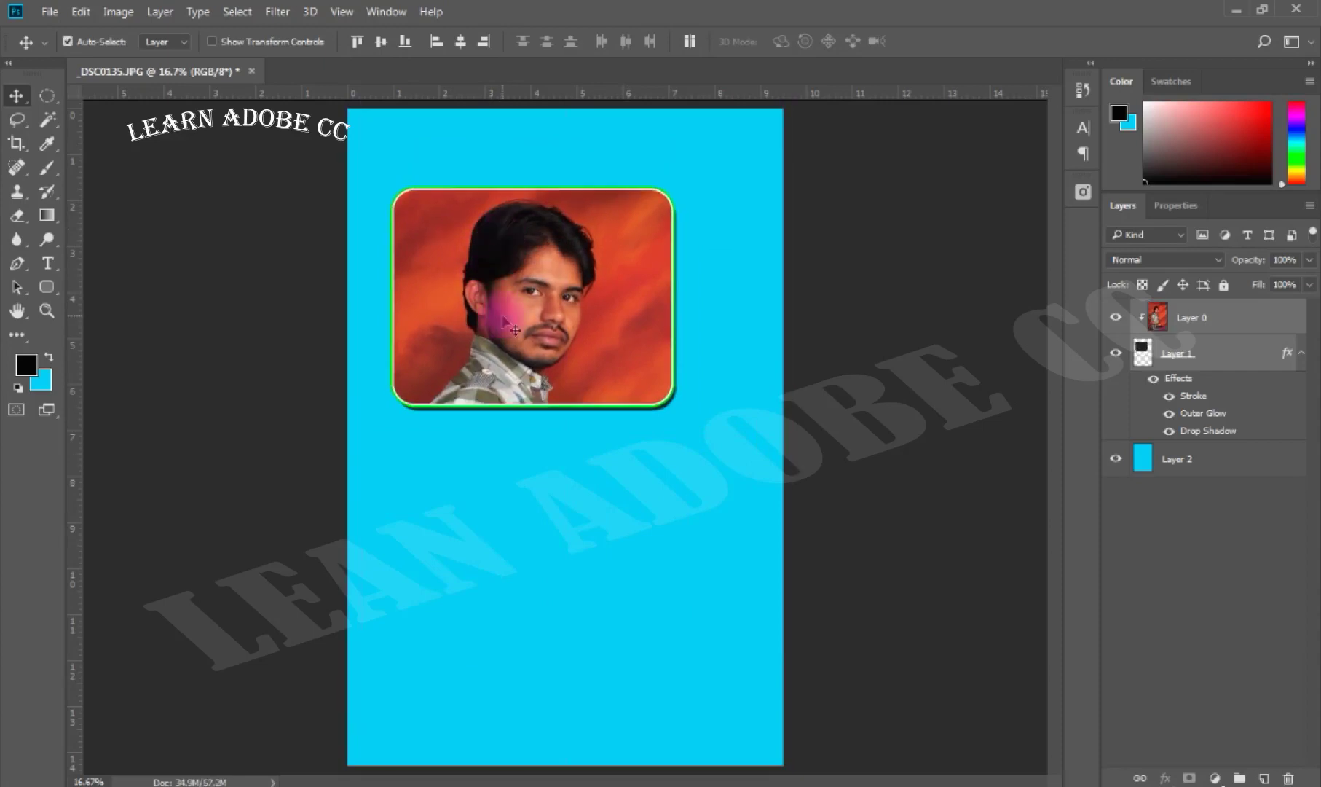
right_click(1227, 330)
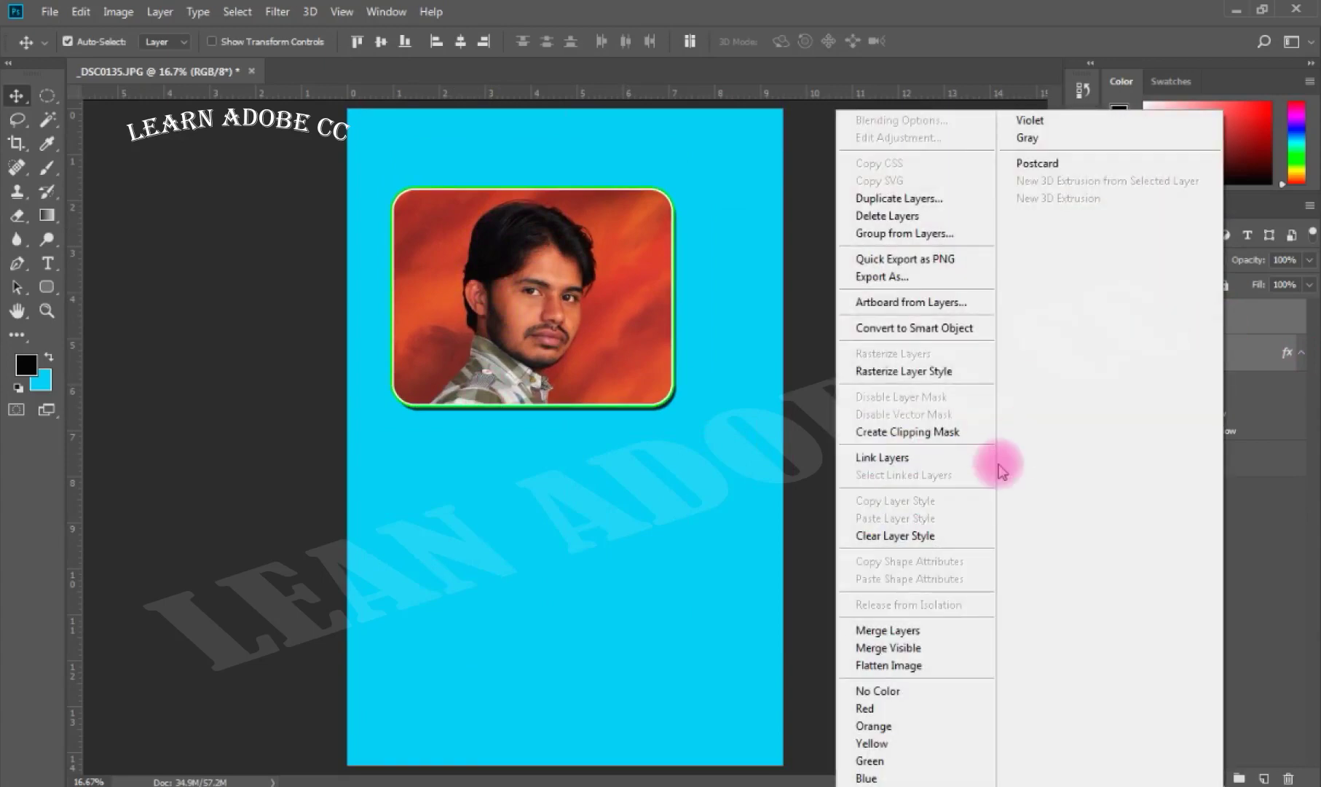
Duplicate Layer 0 and Layer 1 with Ctrl+J, then select the Layer 1 copy frame.
click(879, 216)
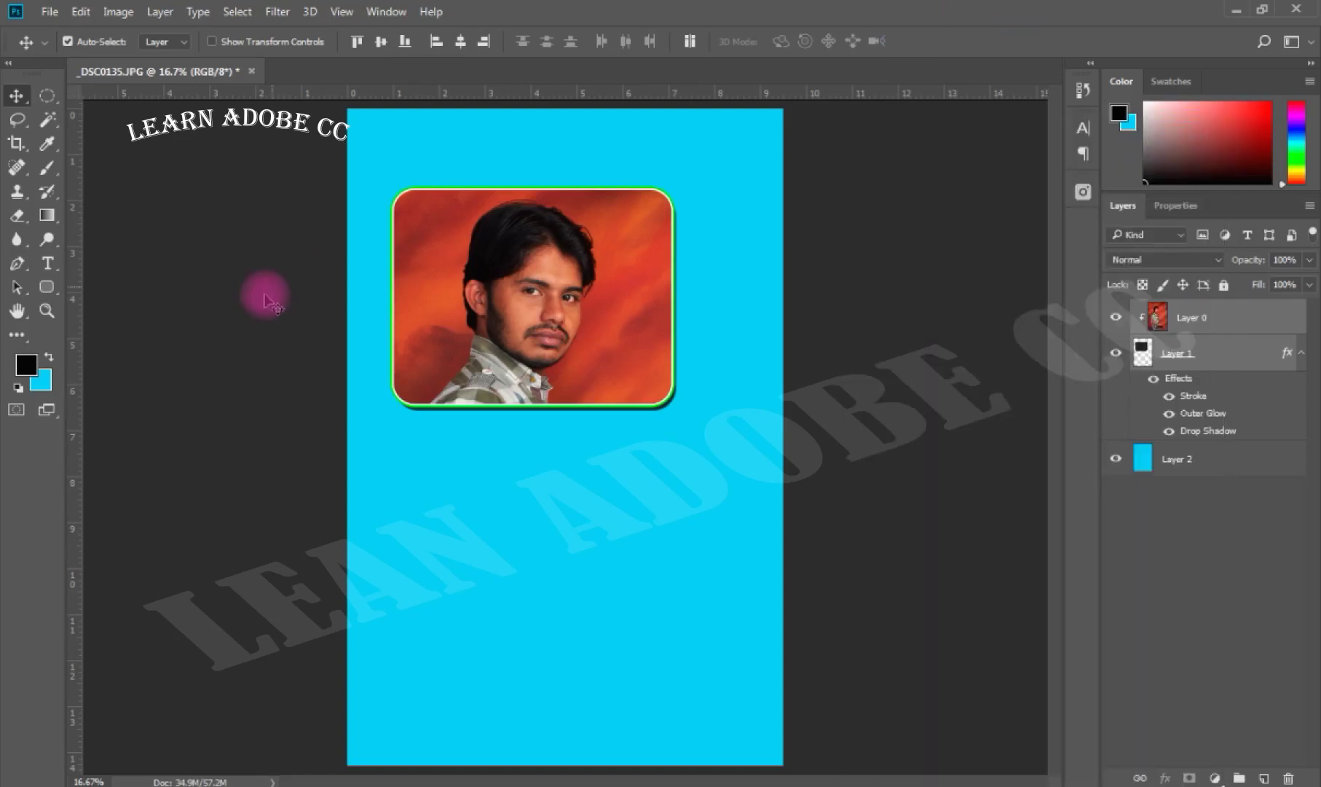
key(ctrl+j)
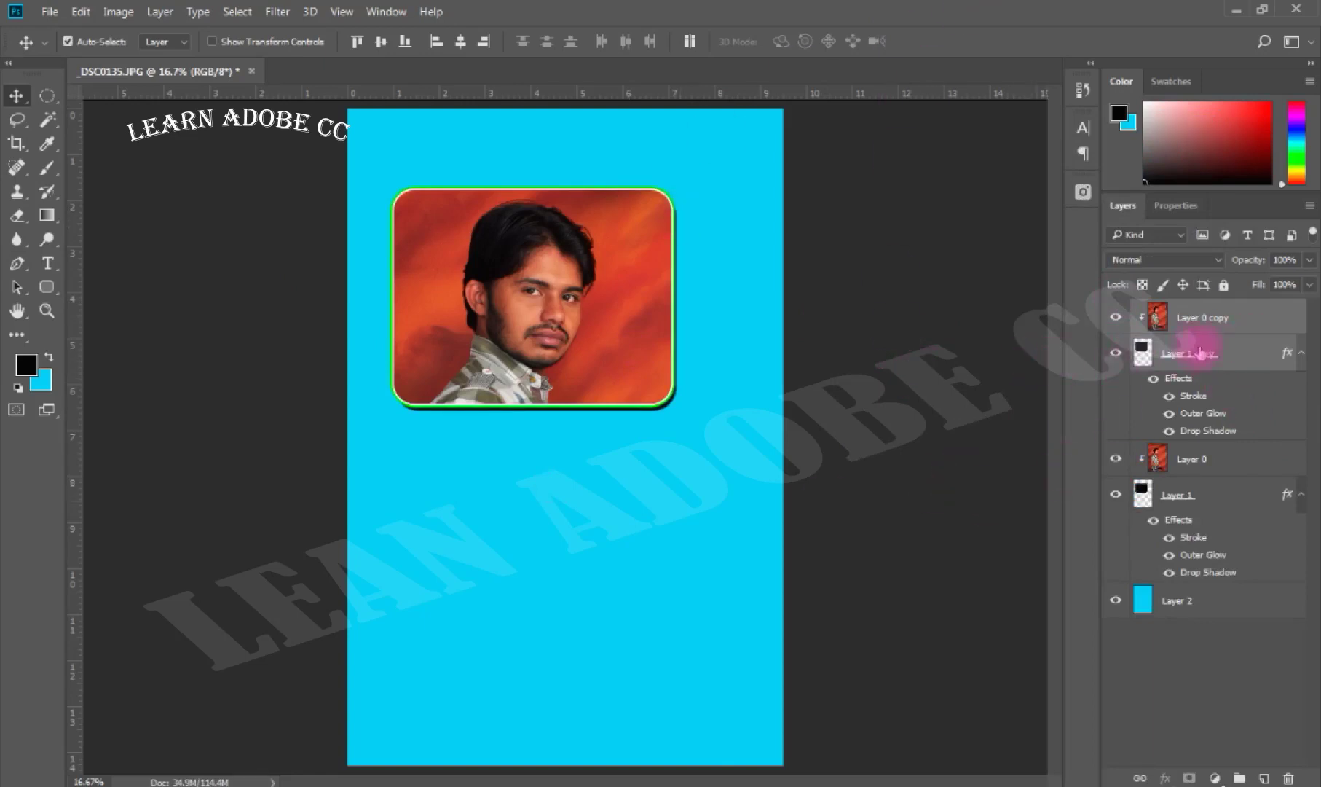
click(1237, 355)
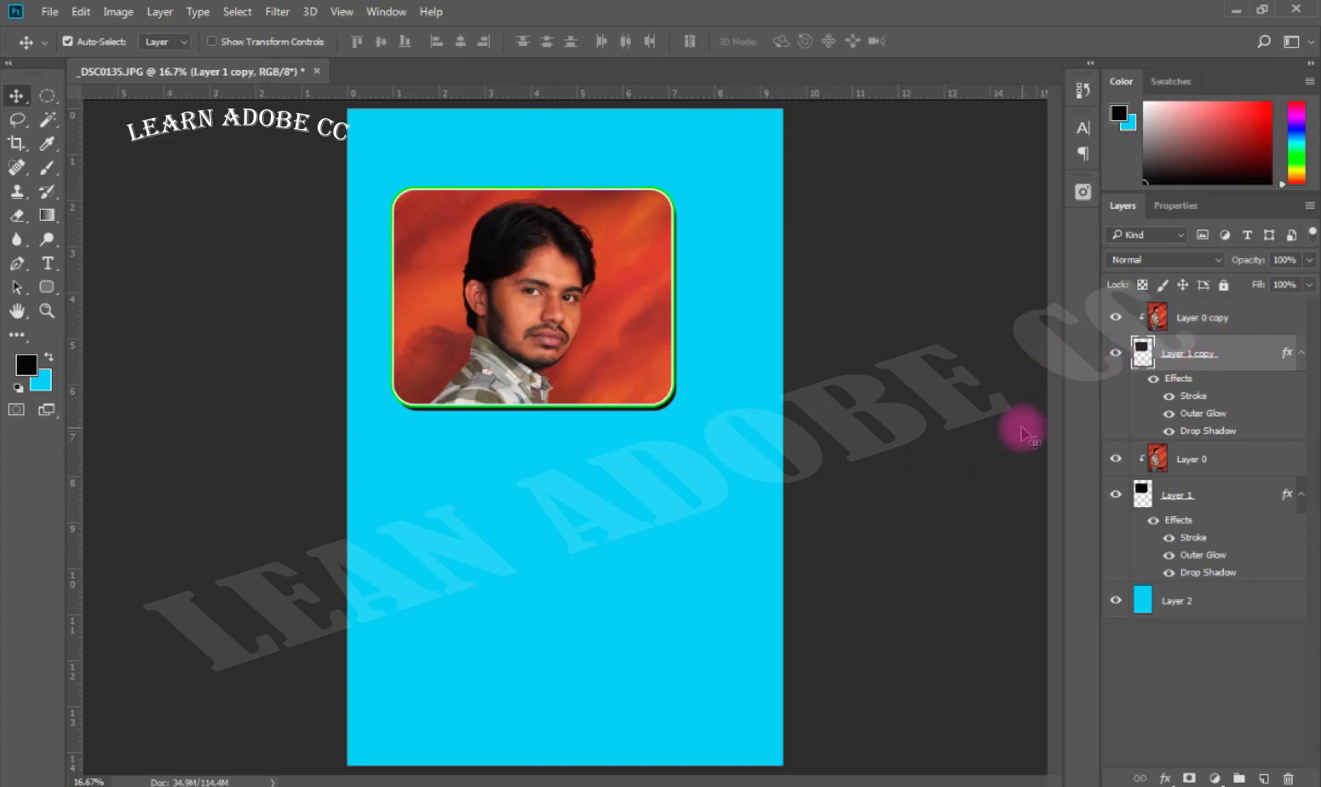
key(ctrl+t)
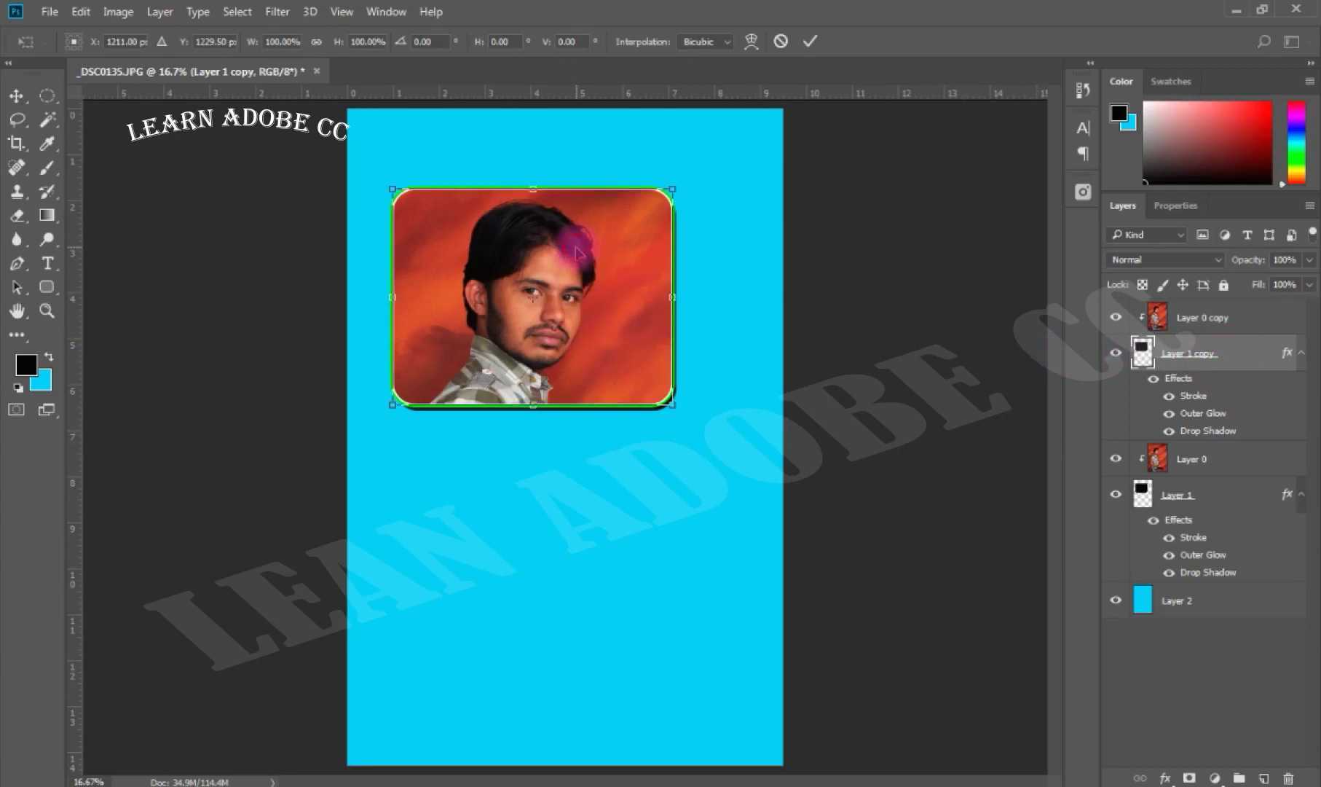
Move the Layer 1 copy frame up-right, rotate it about 29° clockwise, and commit it.
drag(575, 251, 676, 301)
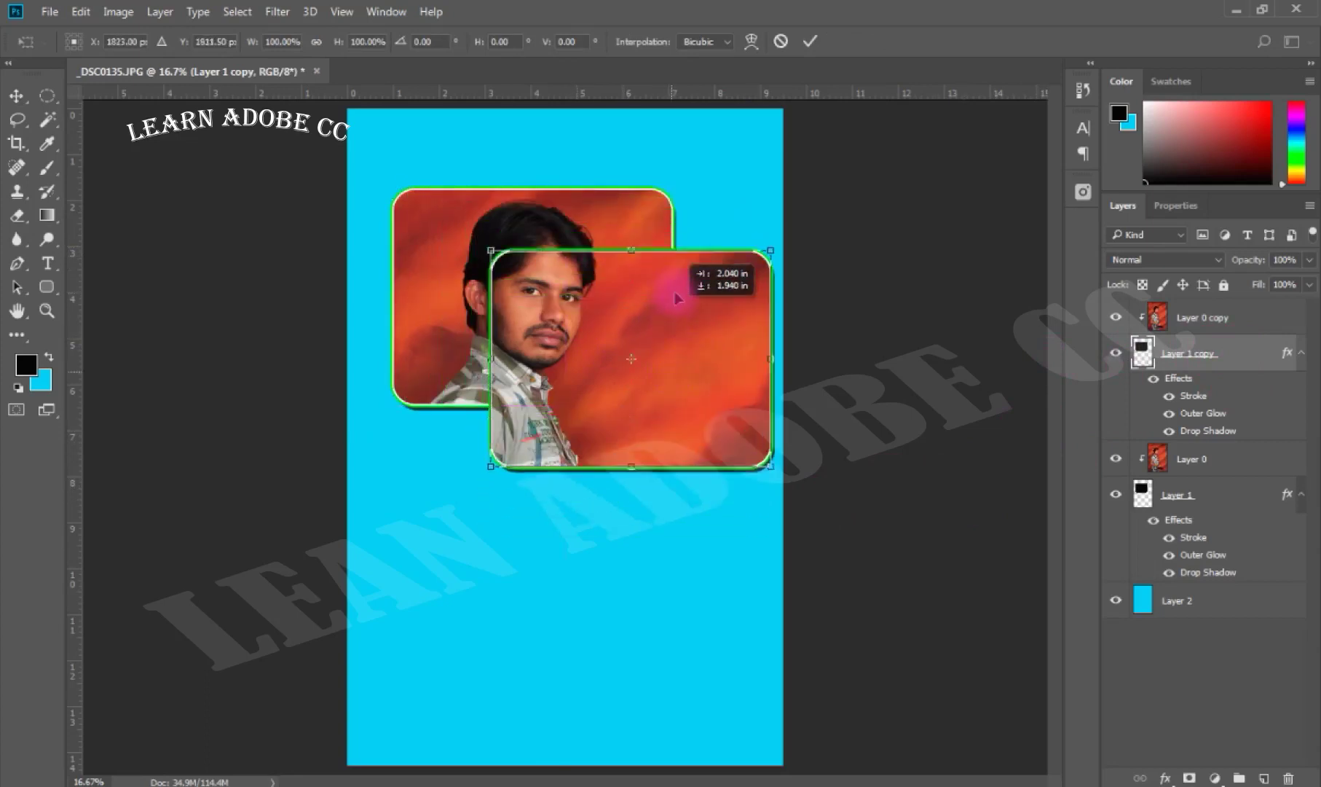
drag(675, 297, 697, 289)
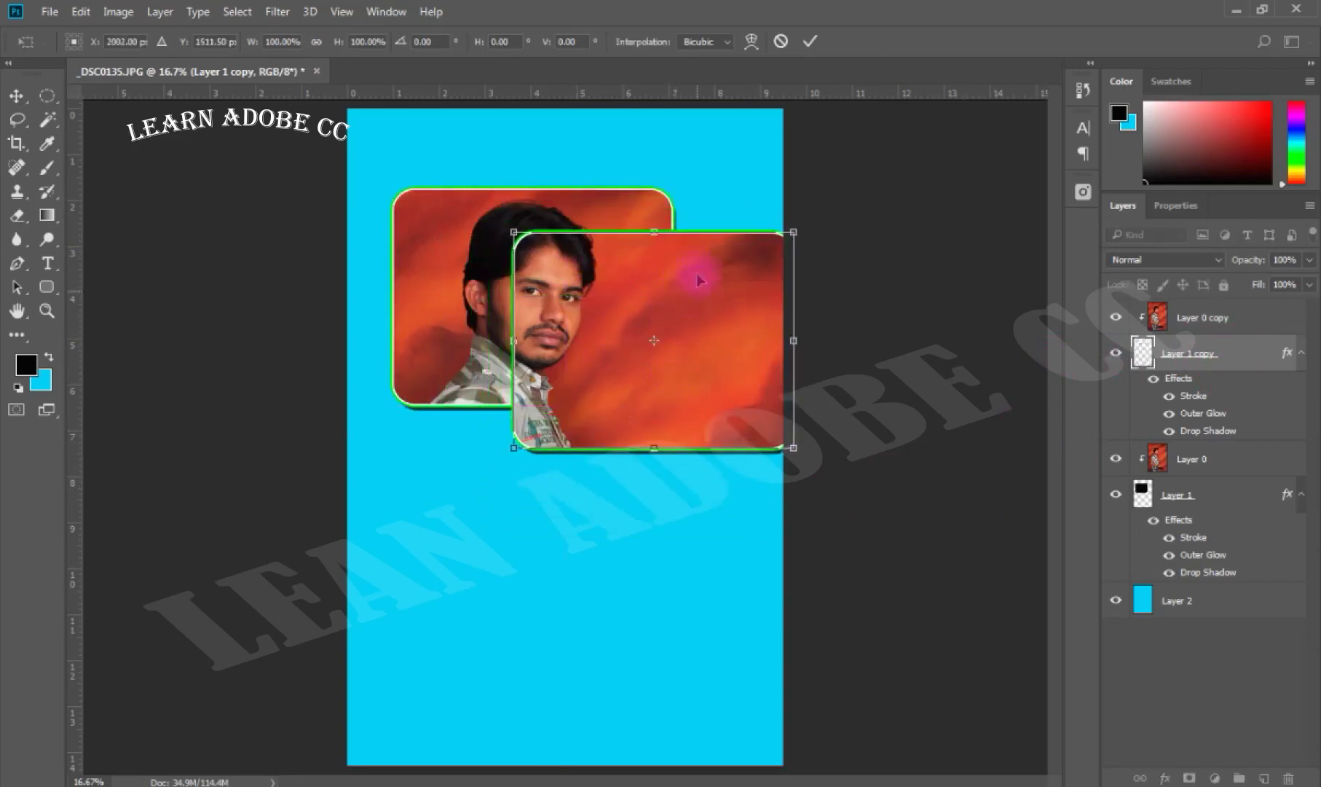
drag(696, 148, 770, 206)
drag(684, 359, 678, 332)
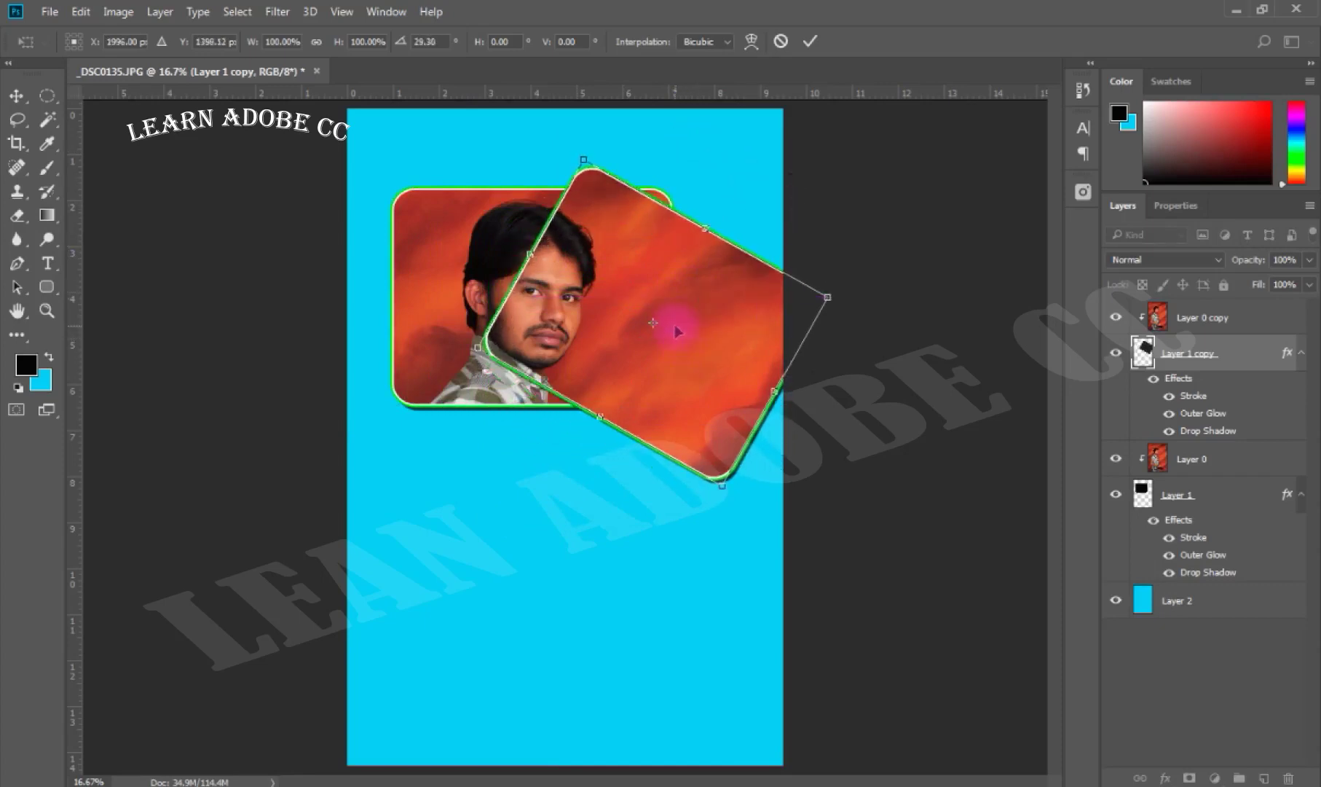
double_click(675, 327)
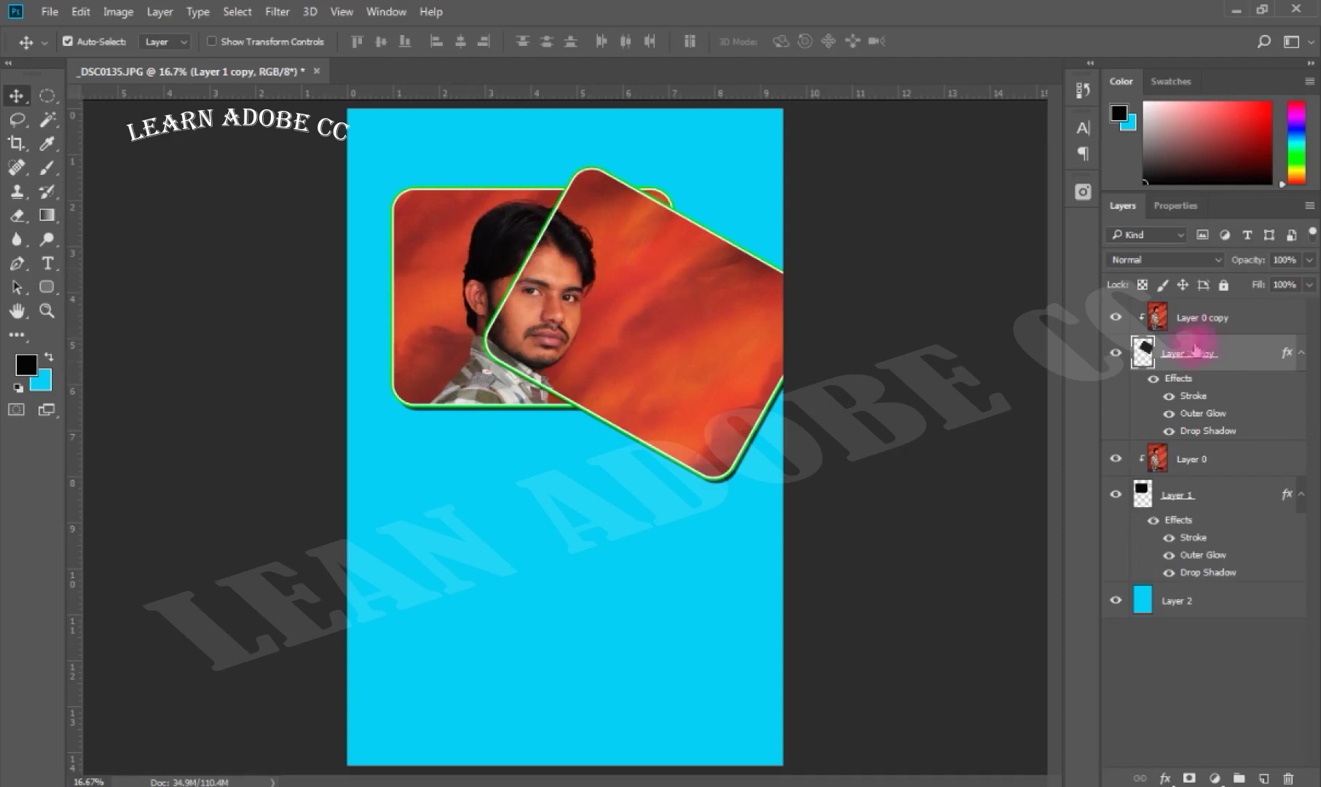
shift+click(1233, 319)
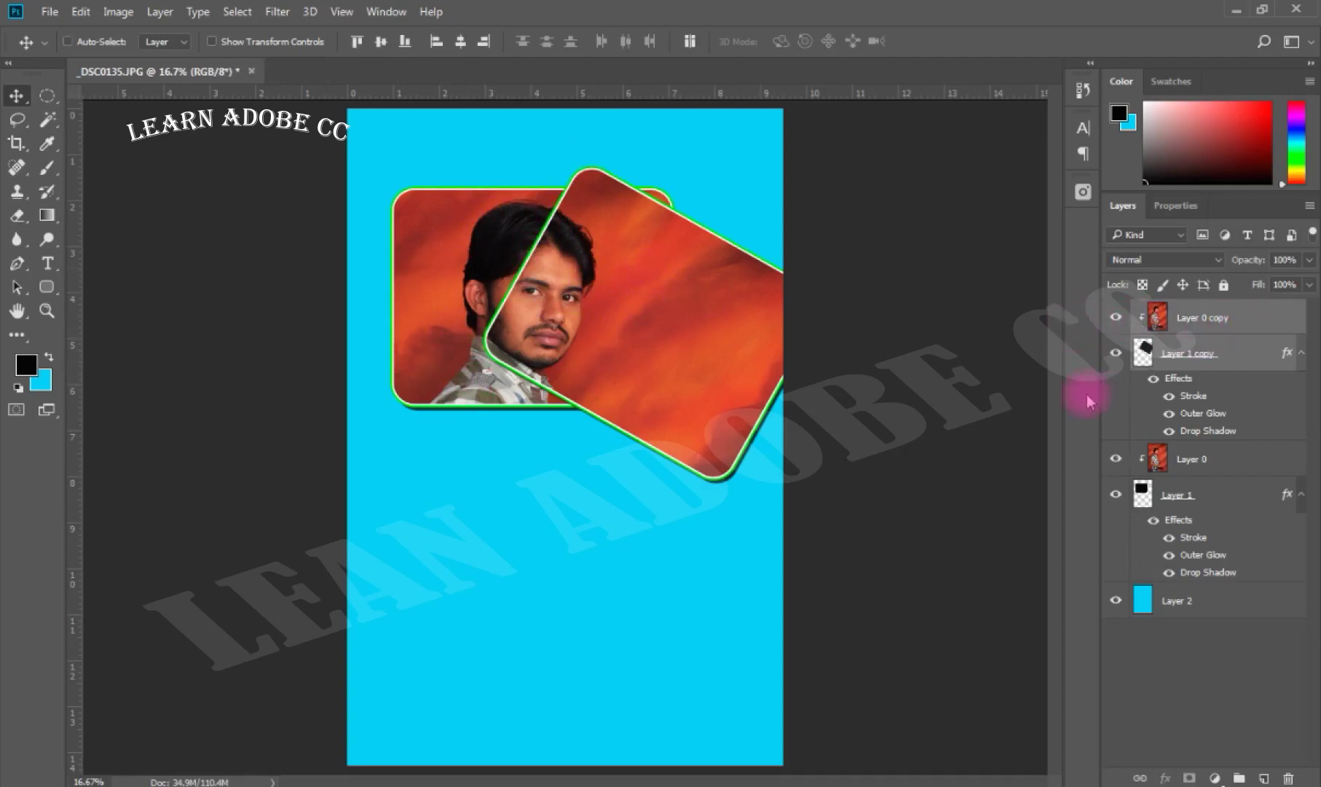
Duplicate the pair, then move Layer 1 copy 2 down, rotate about -51°, and shift it right.
key(ctrl+j)
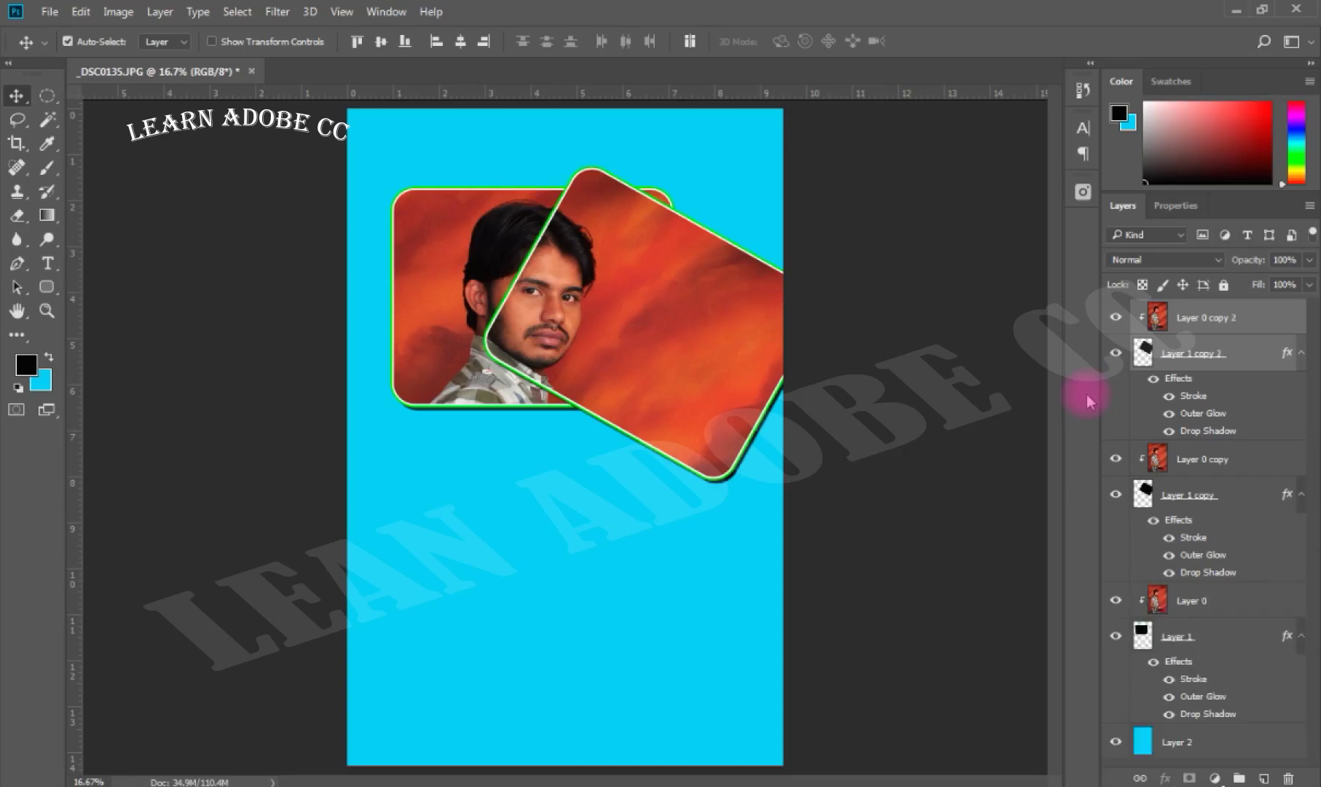
click(1246, 367)
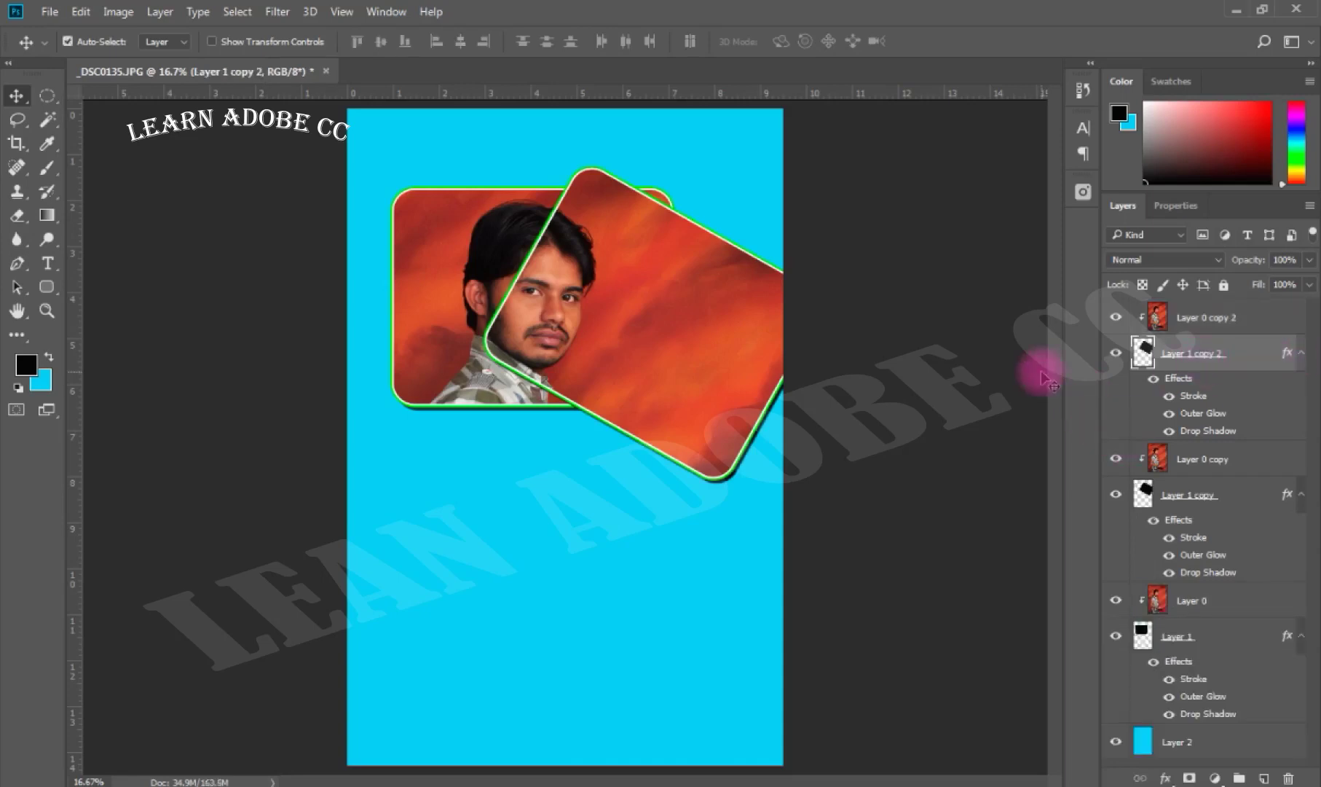
key(ctrl+t)
mouse_move(688, 415)
mouse_down()
mouse_move(672, 464)
mouse_move(628, 492)
mouse_up()
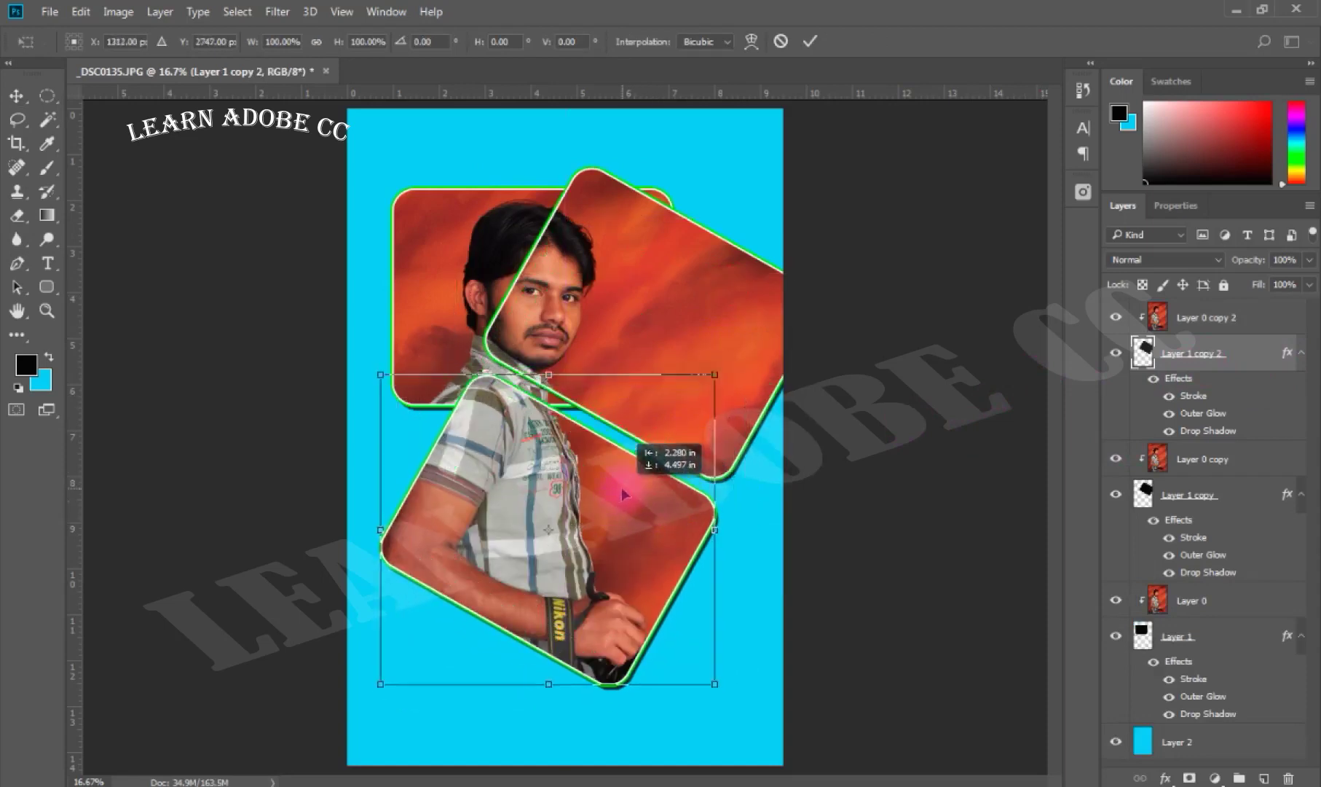
drag(840, 515, 914, 82)
drag(656, 495, 734, 500)
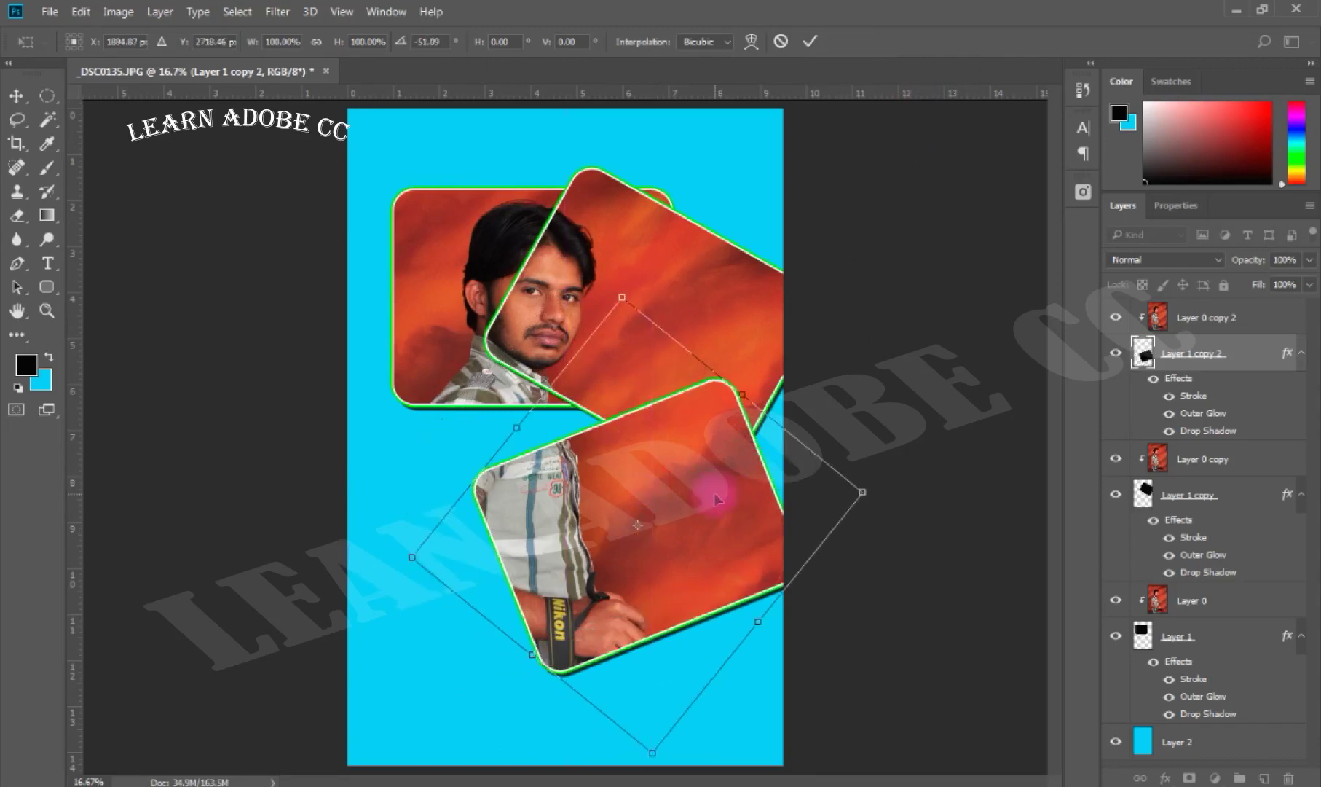
key(Return)
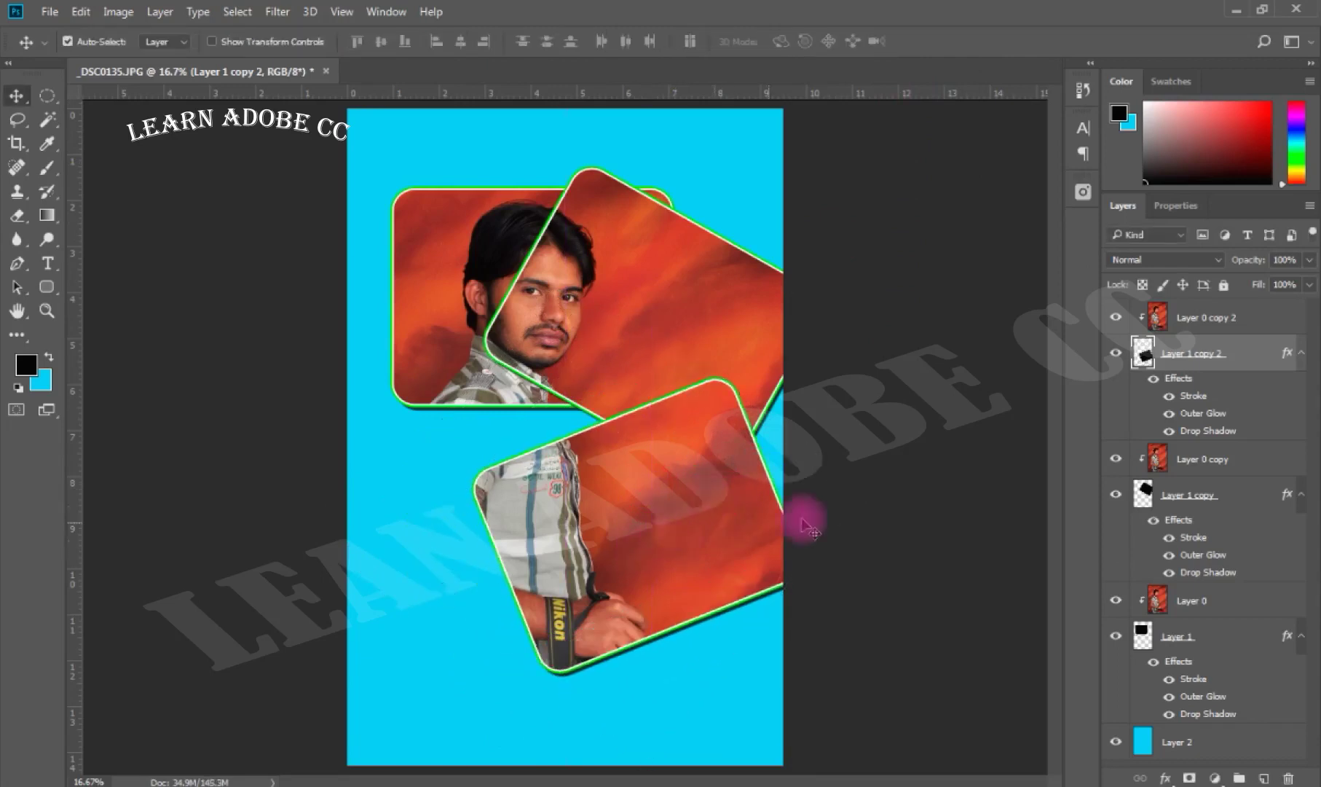
ctrl+click(1133, 315)
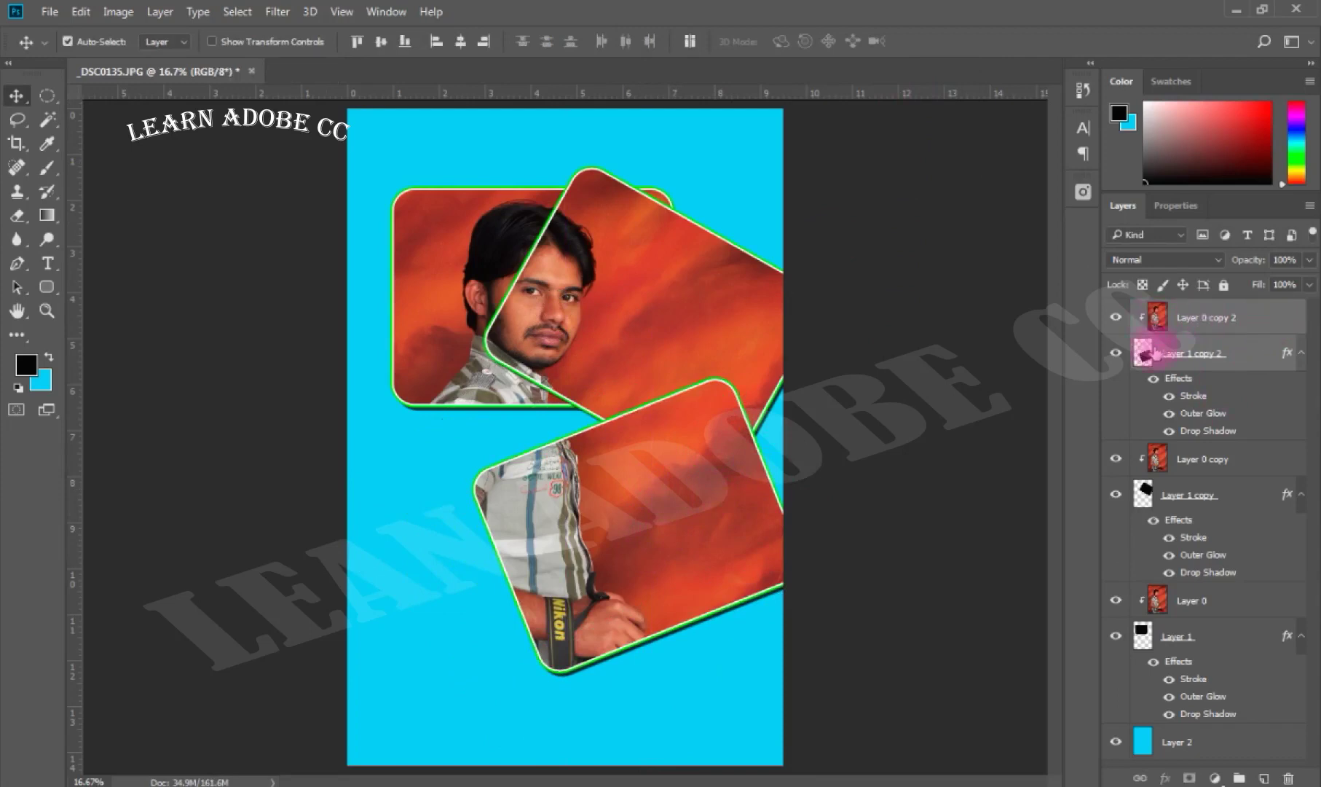
key(ctrl+j)
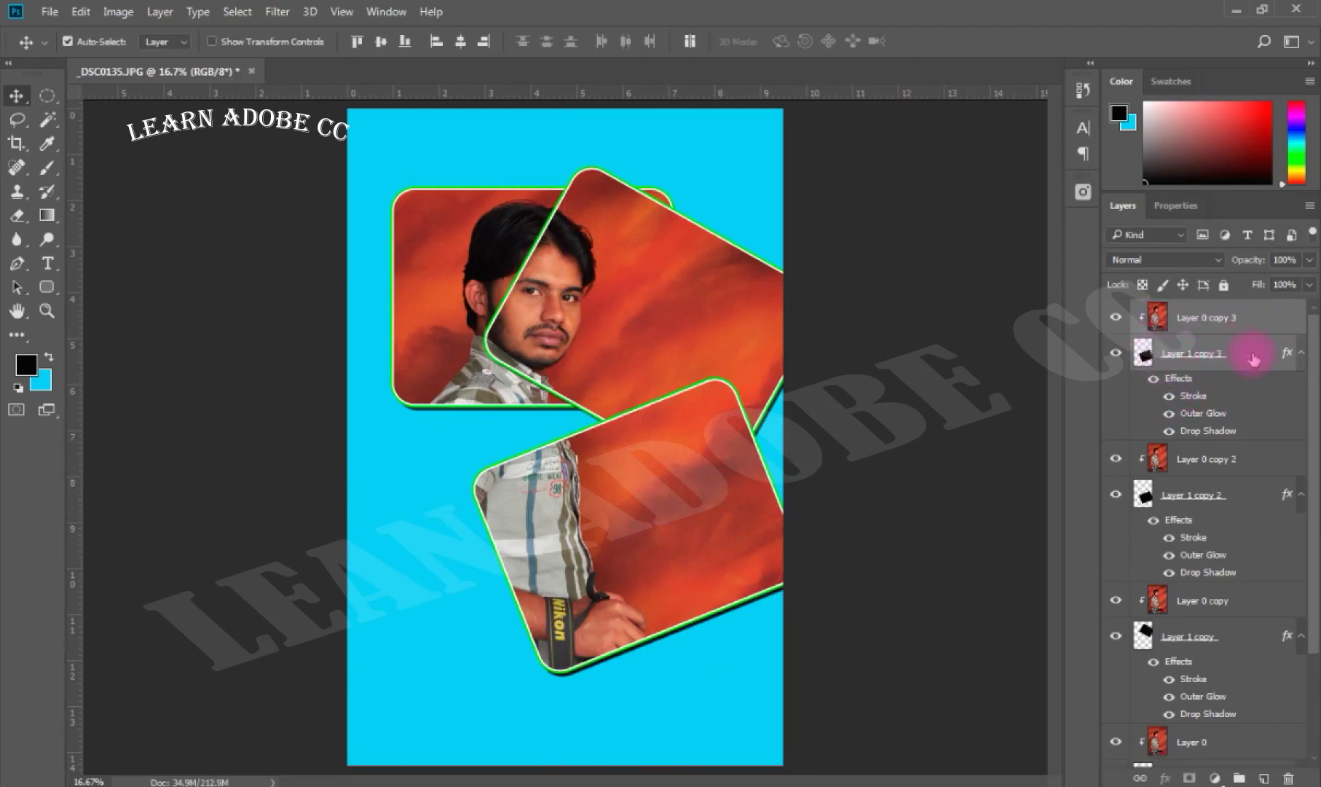
Rotate Layer 1 copy 3 to about 91° and place it lower left over the man's arm.
click(1253, 358)
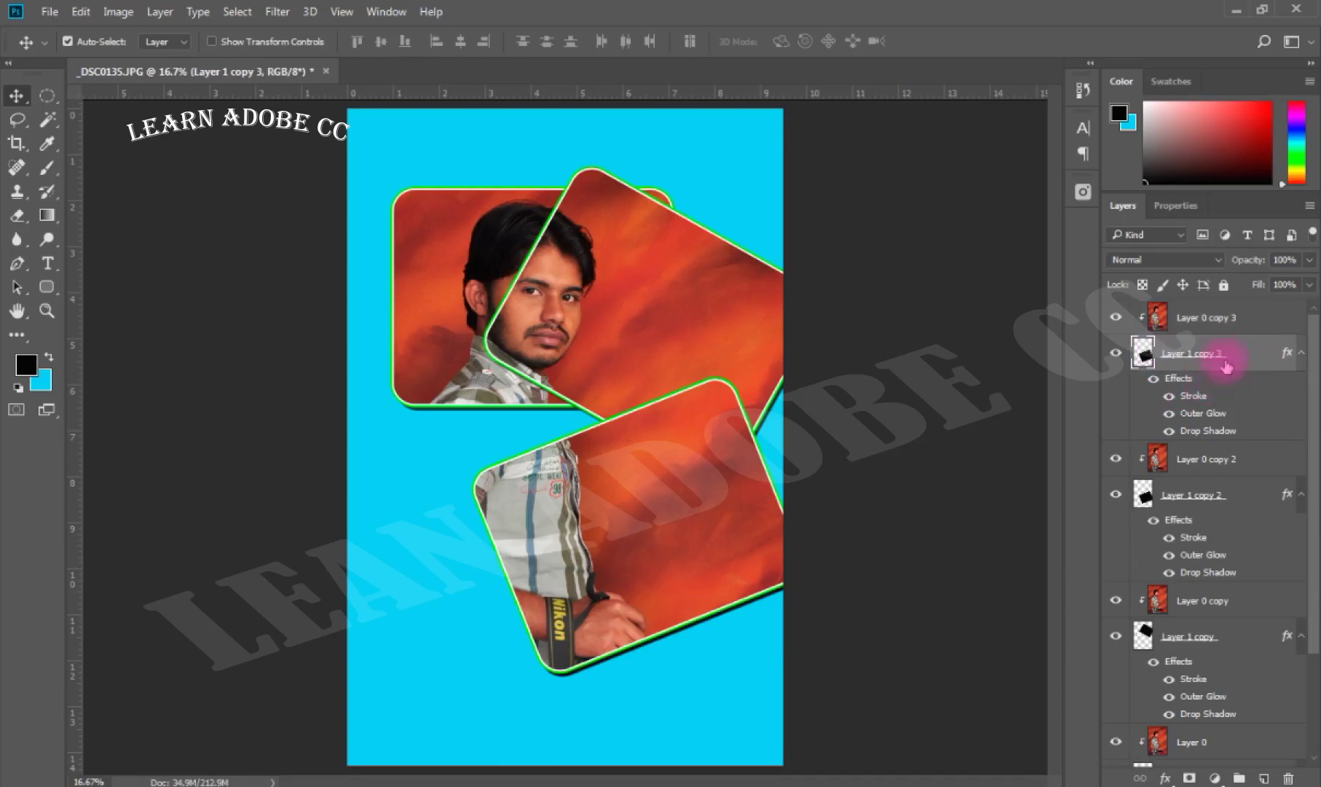
key(ctrl+t)
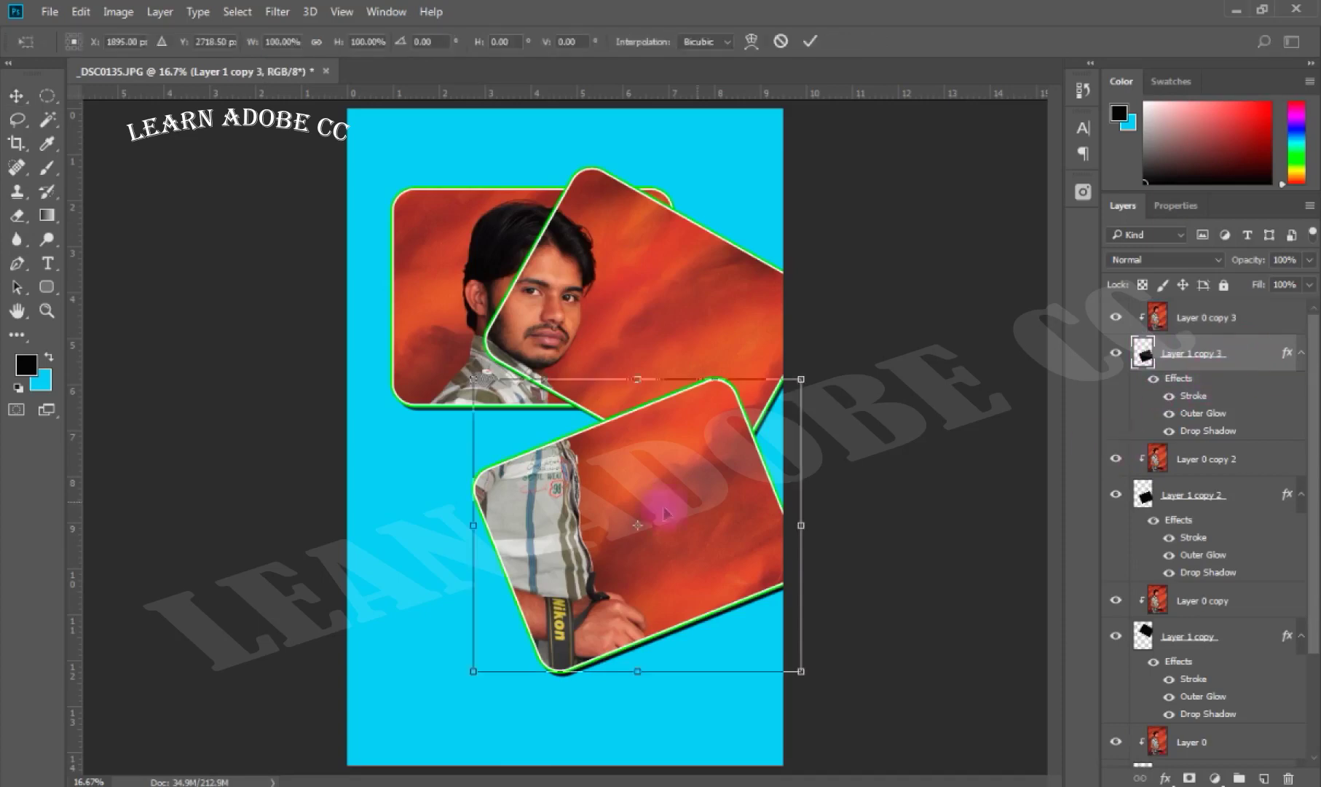
drag(659, 466, 465, 470)
drag(685, 215, 766, 523)
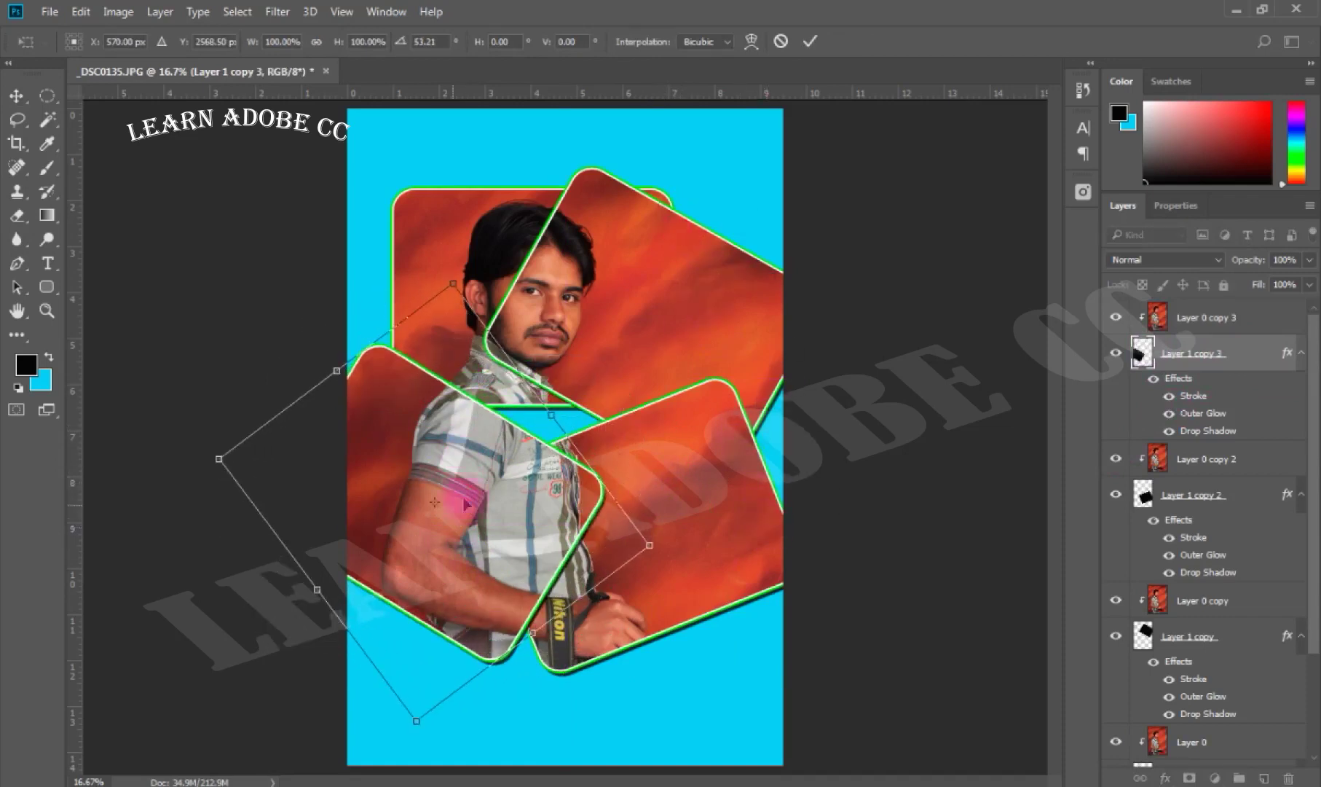
drag(757, 375, 770, 610)
mouse_move(384, 590)
mouse_down()
mouse_move(467, 581)
mouse_move(484, 607)
mouse_up()
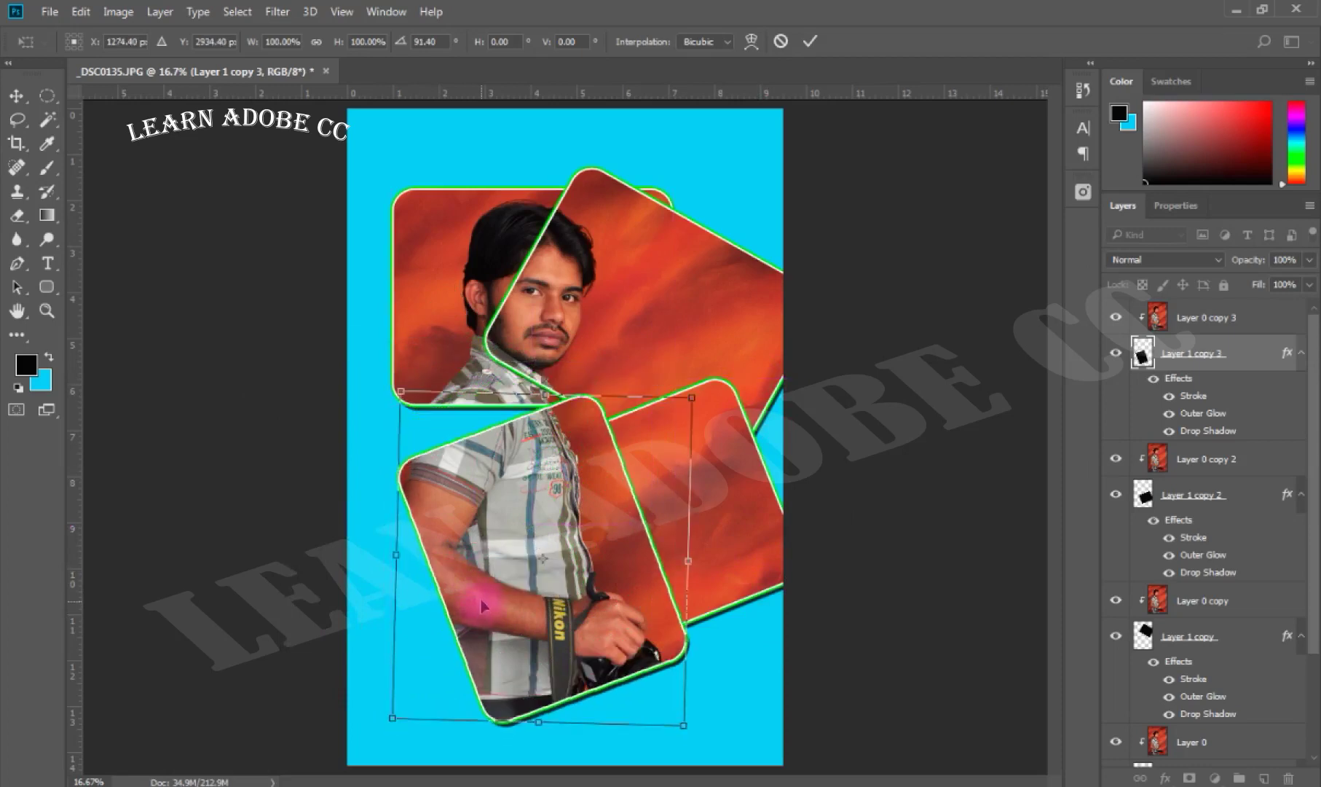
key(Return)
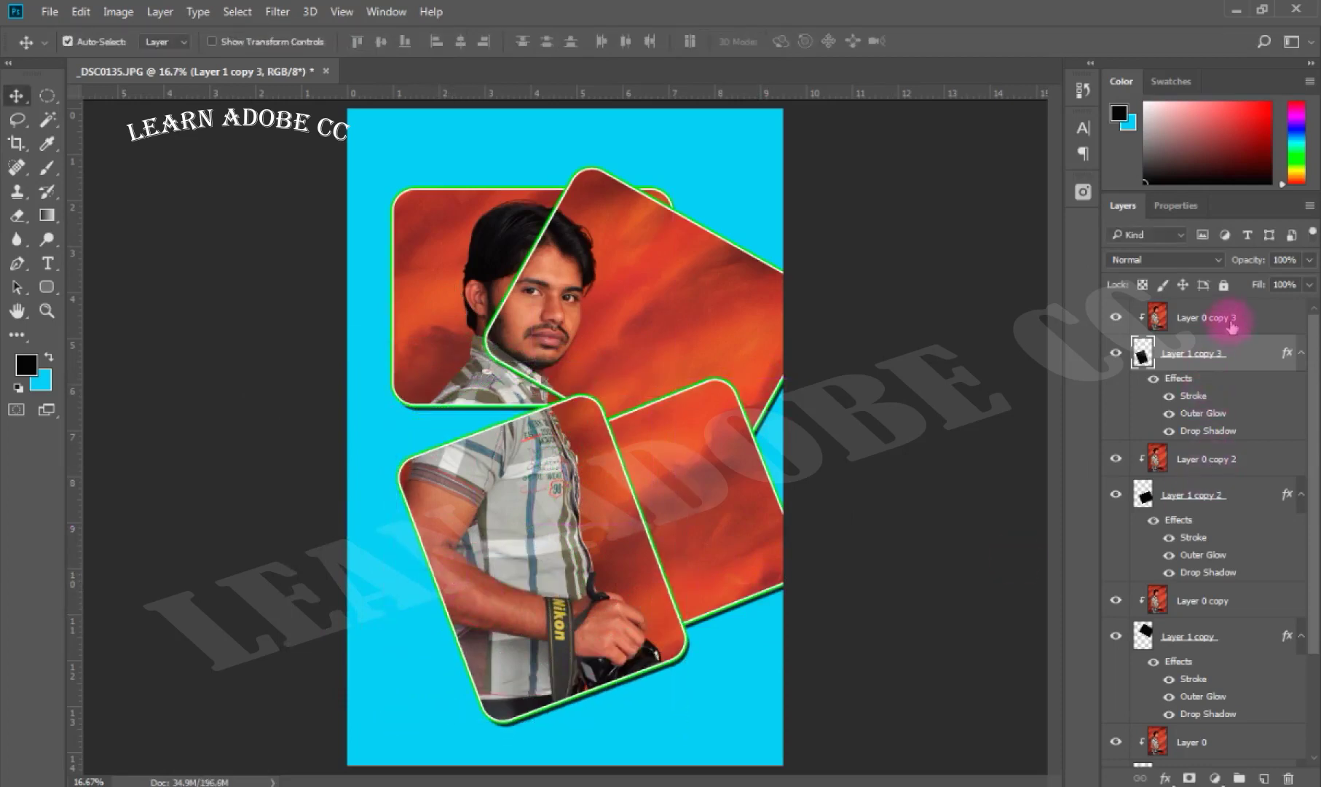
click(1232, 327)
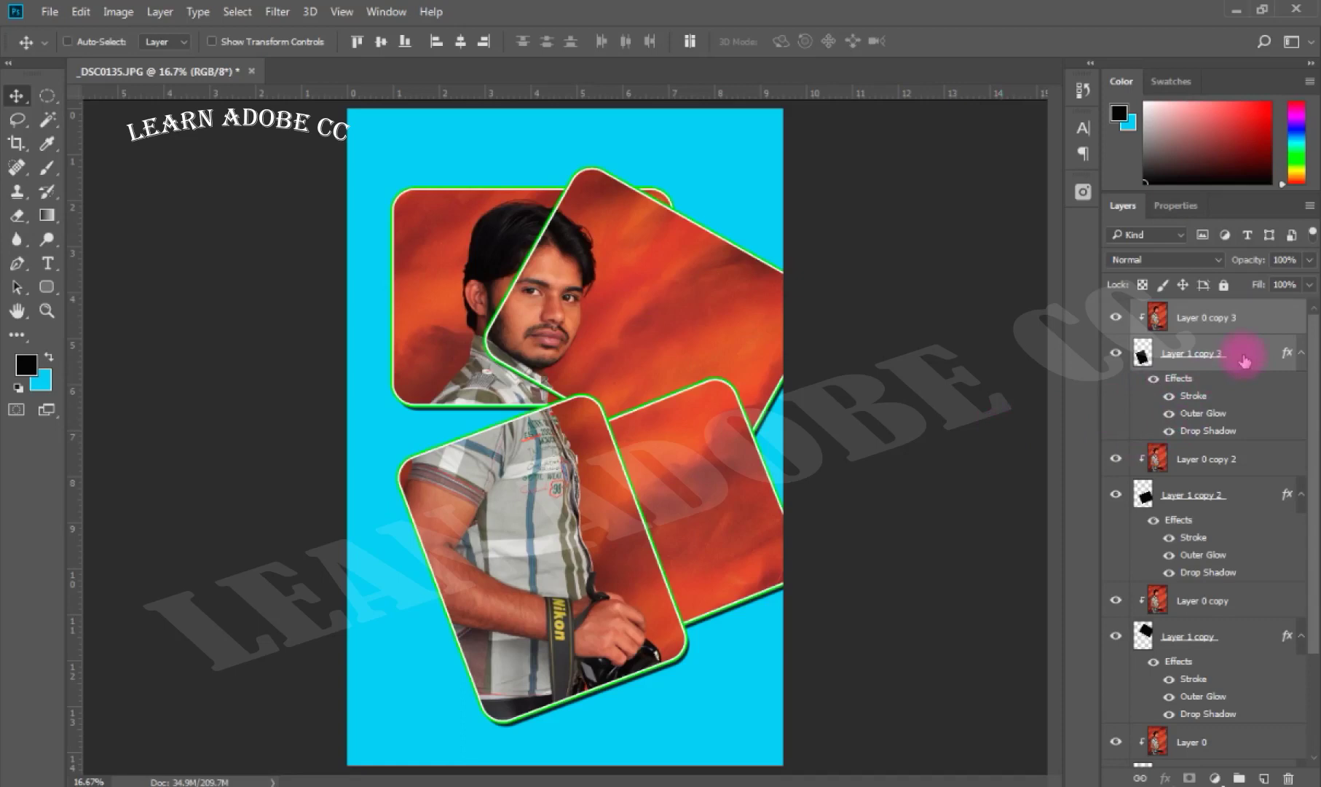
Duplicate the pair and move Layer 1 copy 4 left and up, tilted about -20°.
key(ctrl+j)
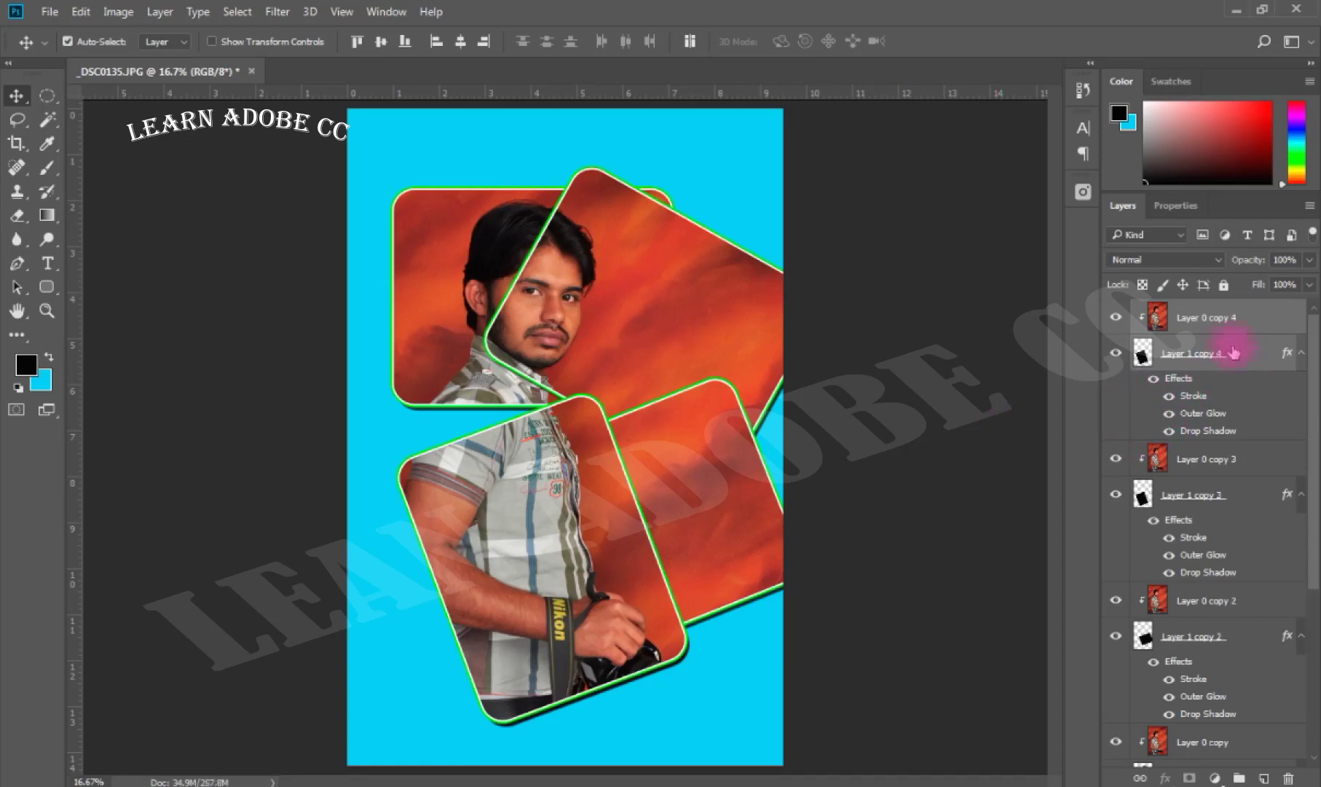
click(1238, 357)
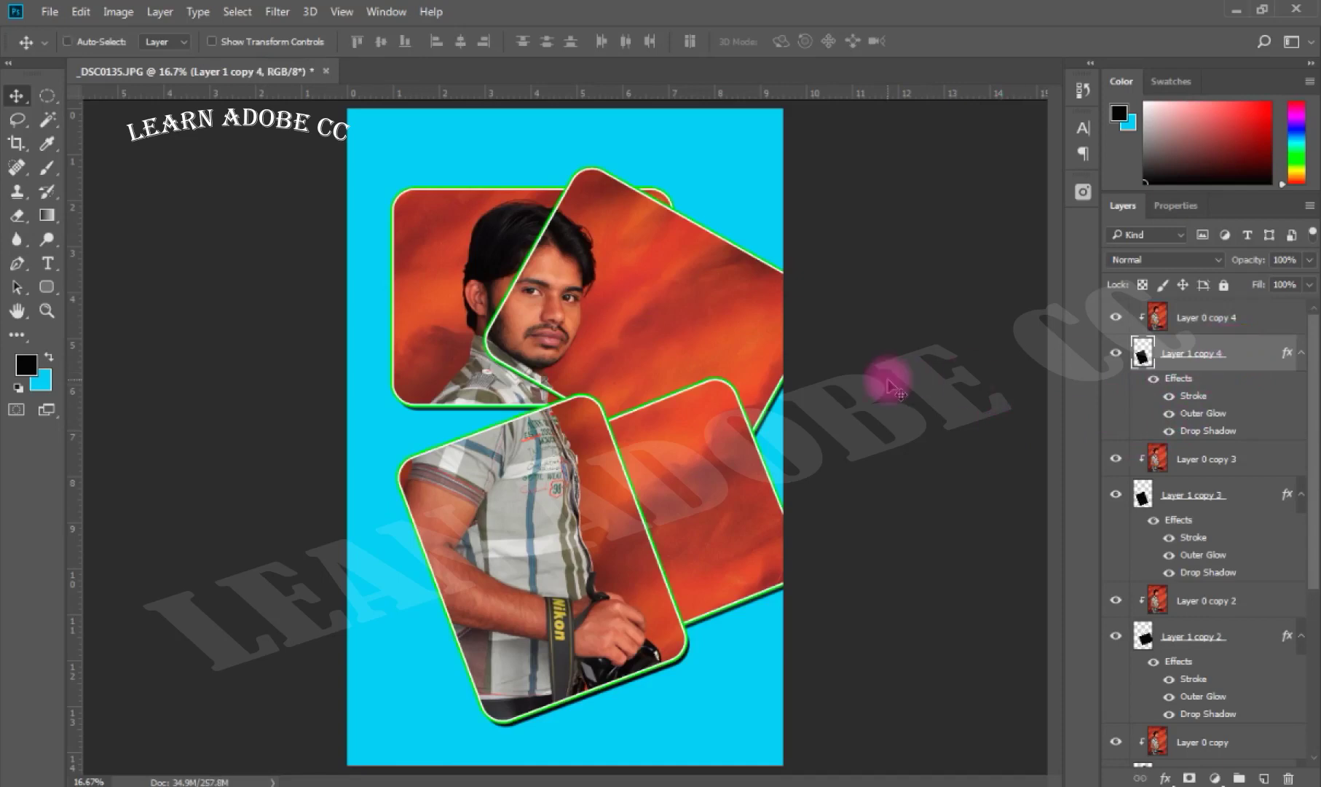
key(ctrl+t)
mouse_move(560, 511)
mouse_down()
mouse_move(425, 478)
mouse_move(428, 442)
mouse_up()
mouse_move(672, 551)
mouse_down()
mouse_move(756, 374)
mouse_move(738, 484)
mouse_up()
drag(483, 491, 495, 434)
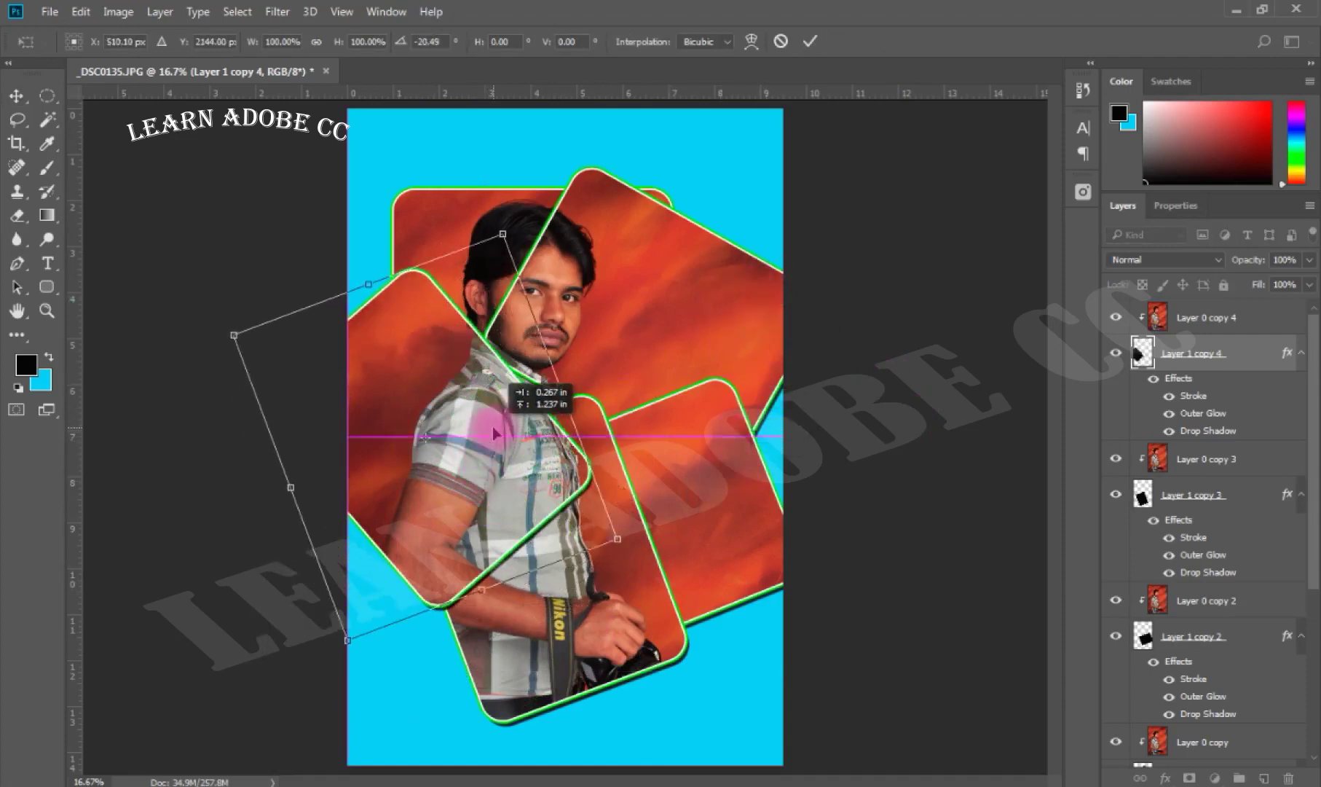
key(Return)
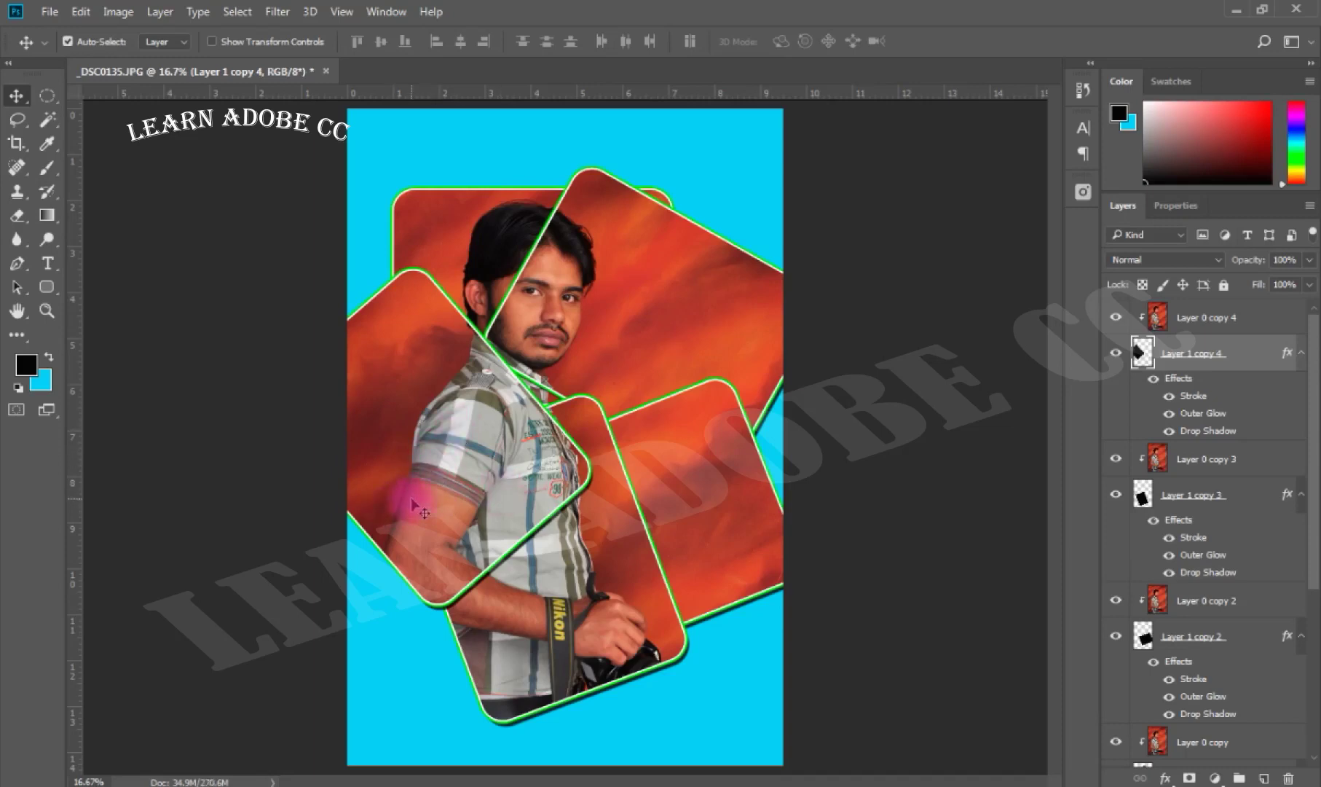
key(ctrl)
ctrl+click(1269, 316)
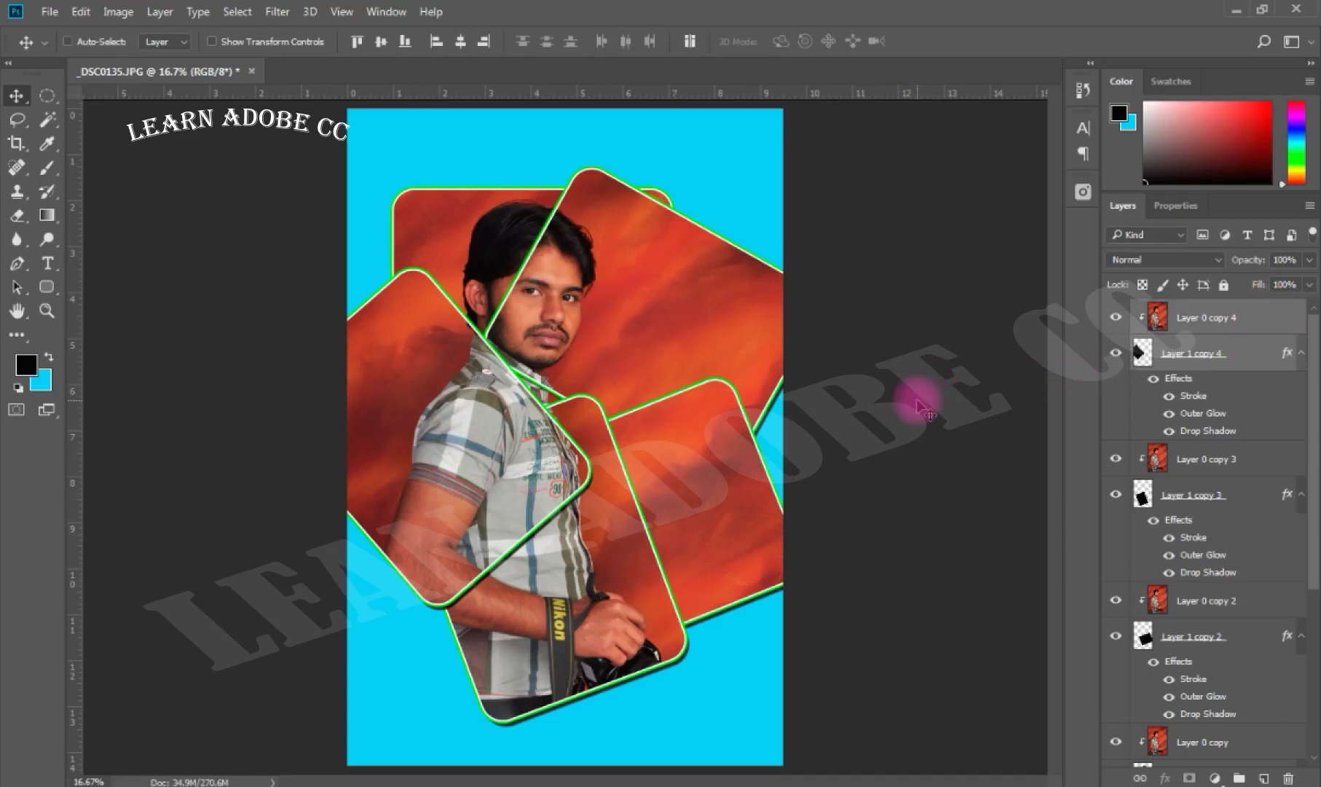
Duplicate the pair and move Layer 1 copy 5 to the bottom-right corner over the camera.
key(ctrl+j)
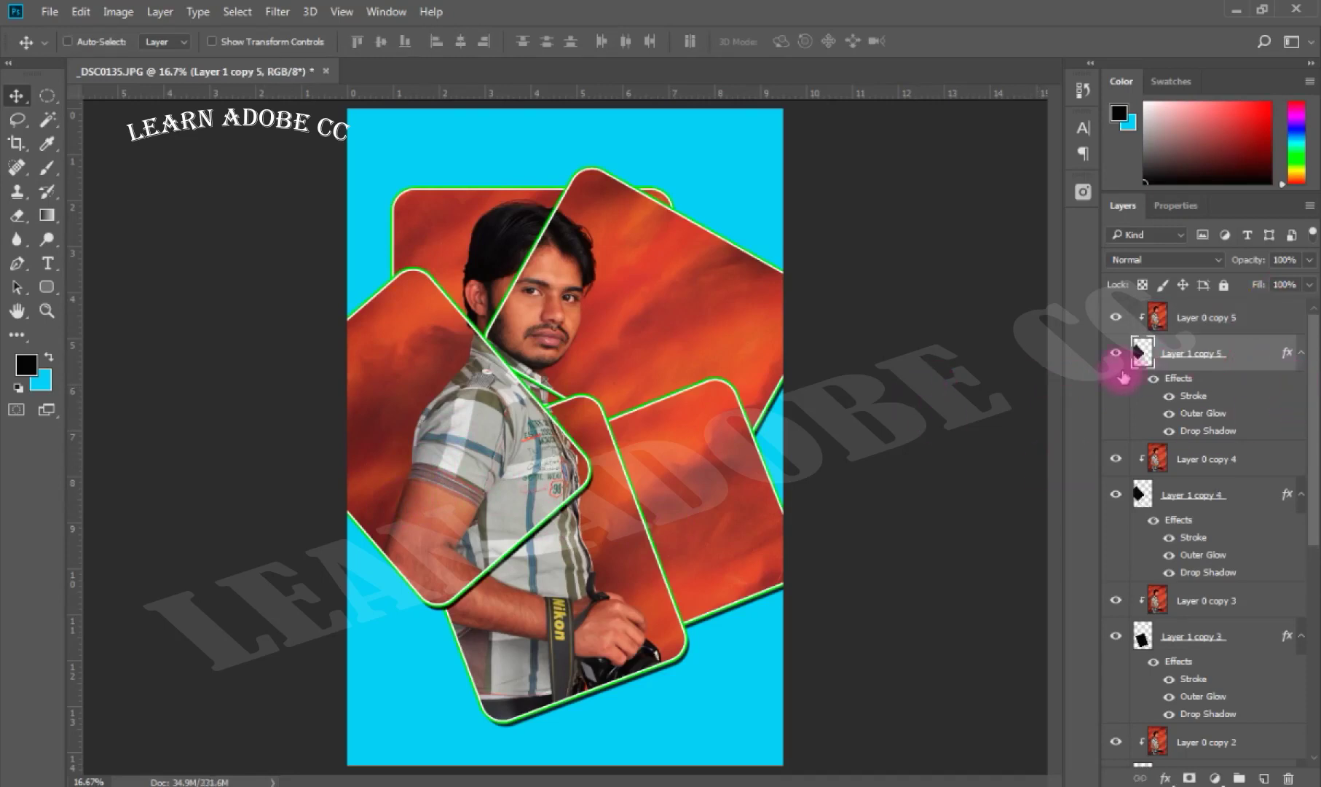
key(ctrl+t)
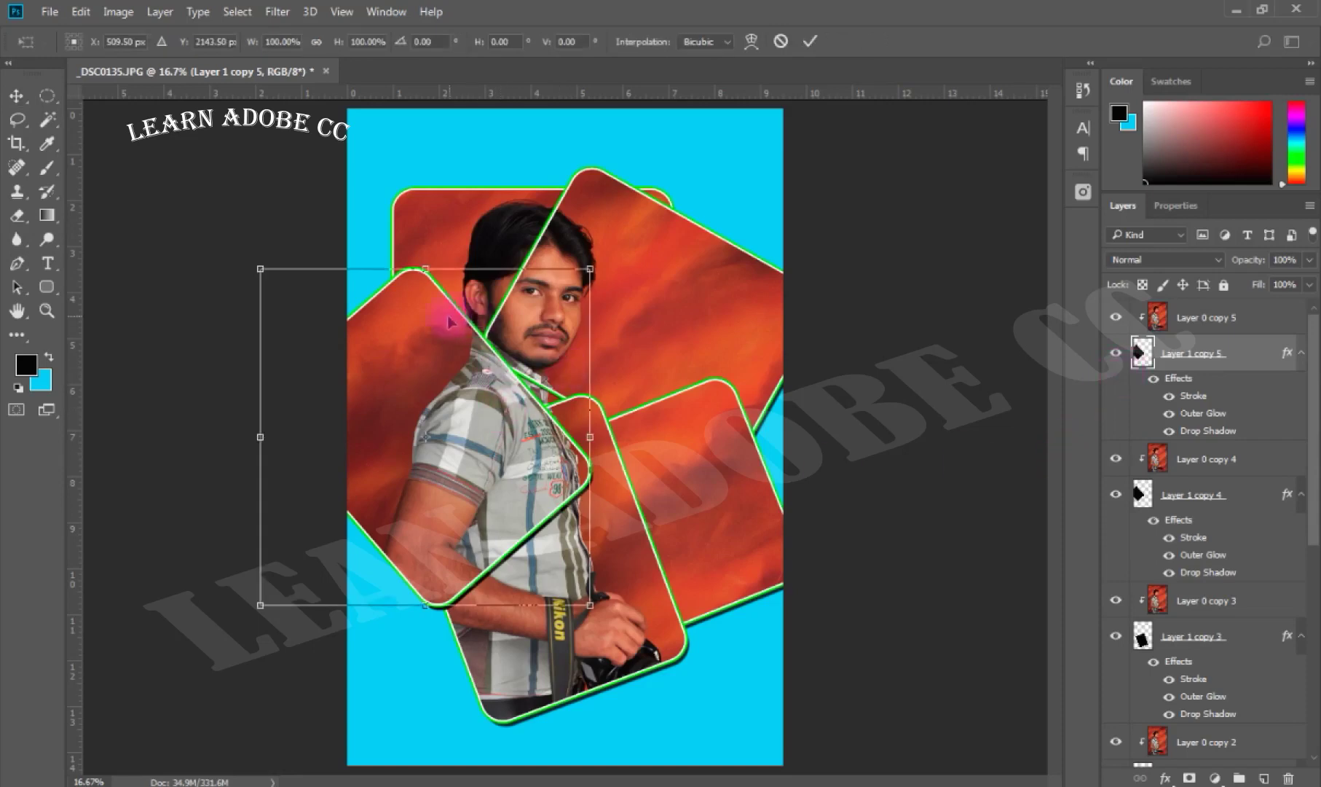
drag(450, 318, 734, 614)
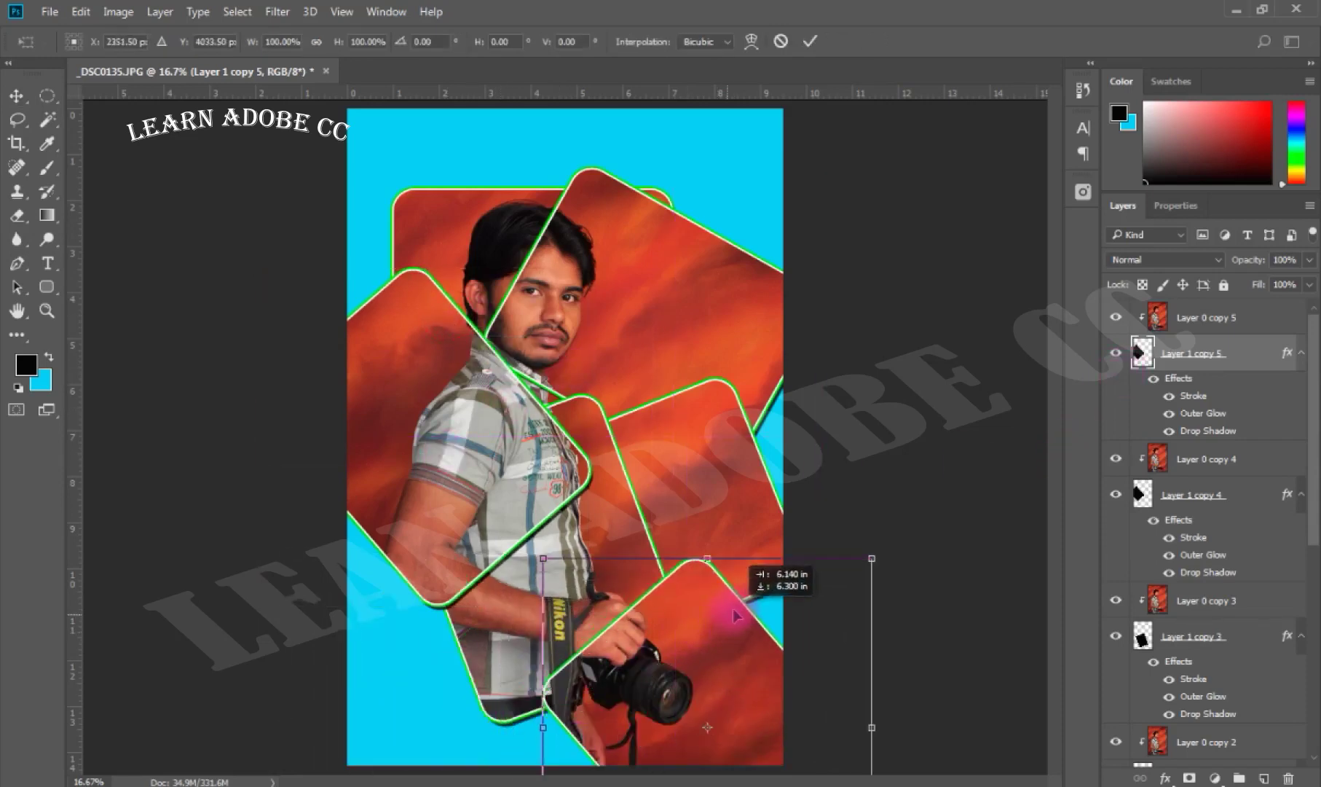
drag(739, 631, 758, 619)
key(Return)
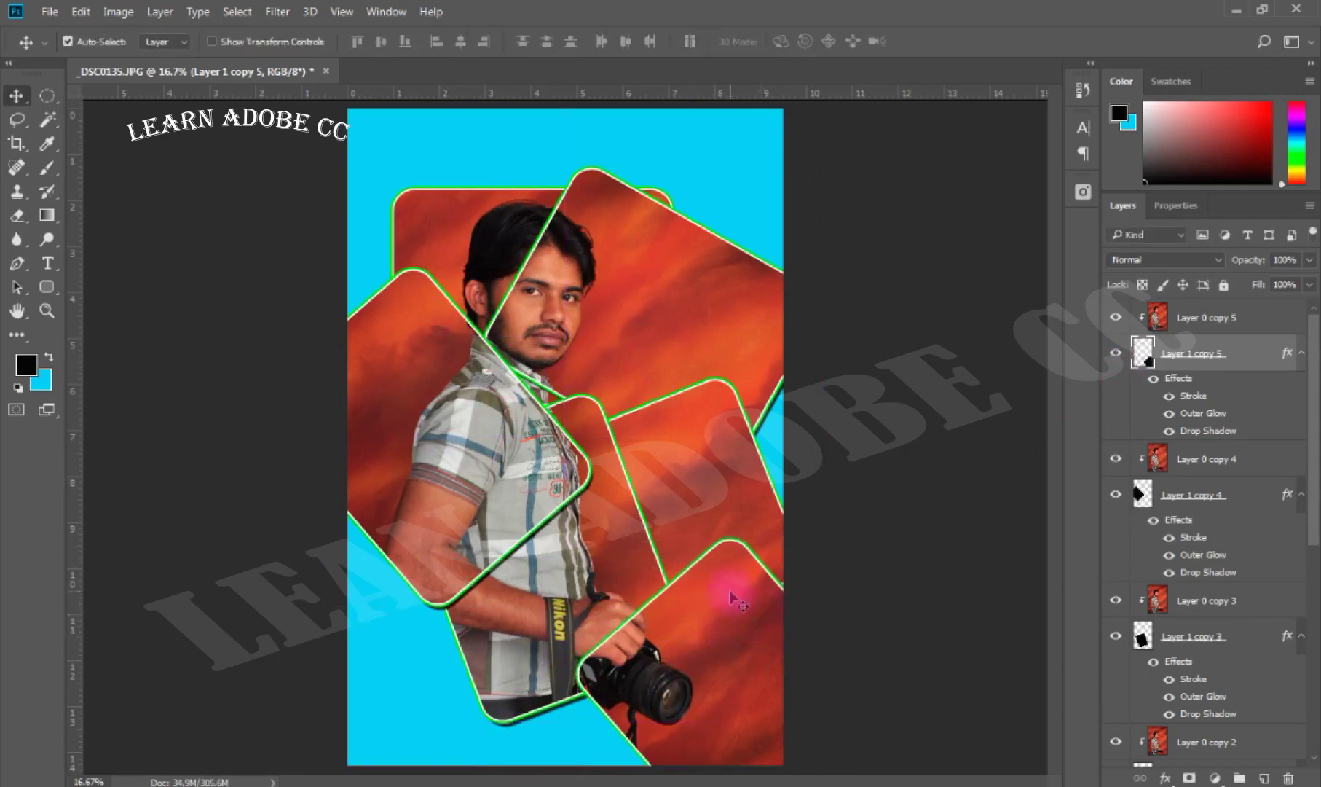
Duplicate the pair again and move copy 6 to the bottom-left corner over the belt.
shift+click(1281, 326)
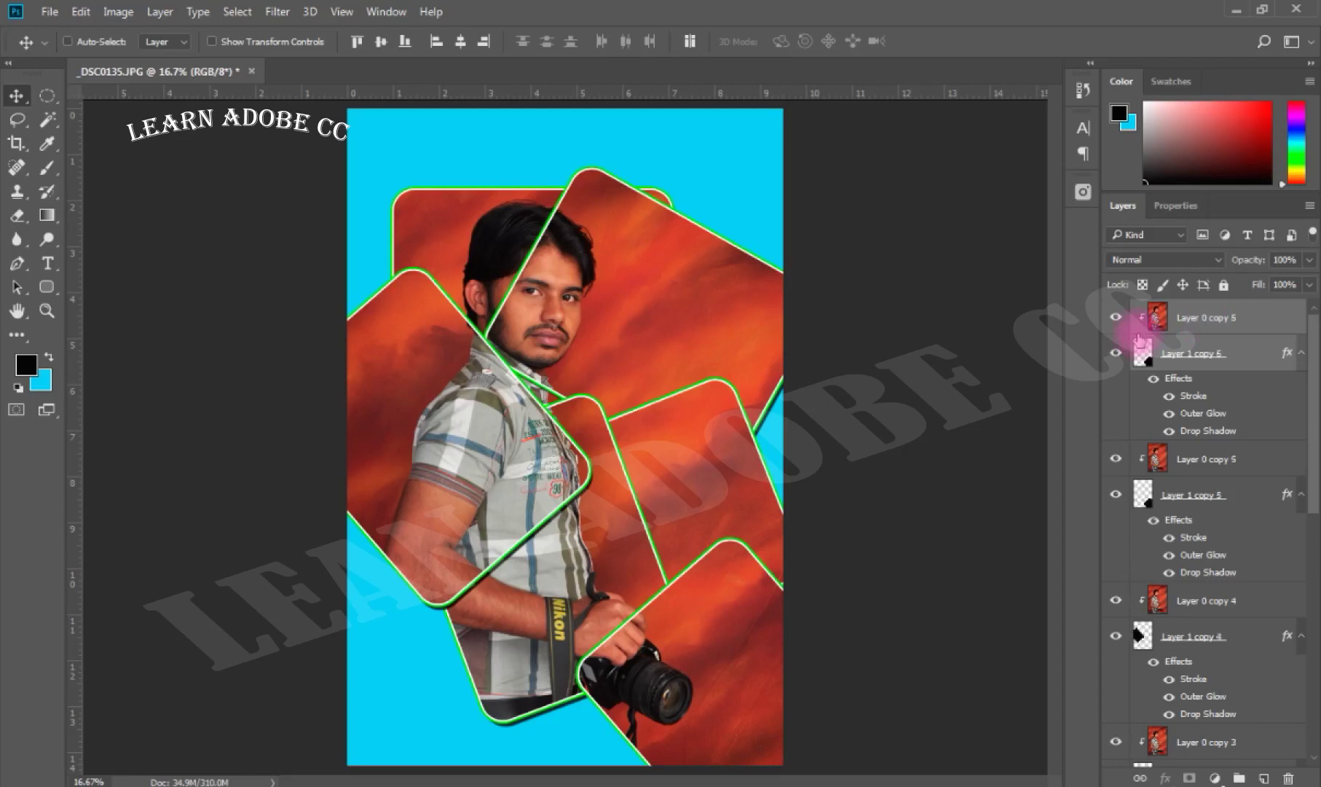
key(ctrl+j)
key(ctrl)
key(ctrl+t)
mouse_move(797, 576)
mouse_down()
mouse_move(434, 612)
mouse_move(442, 604)
mouse_up()
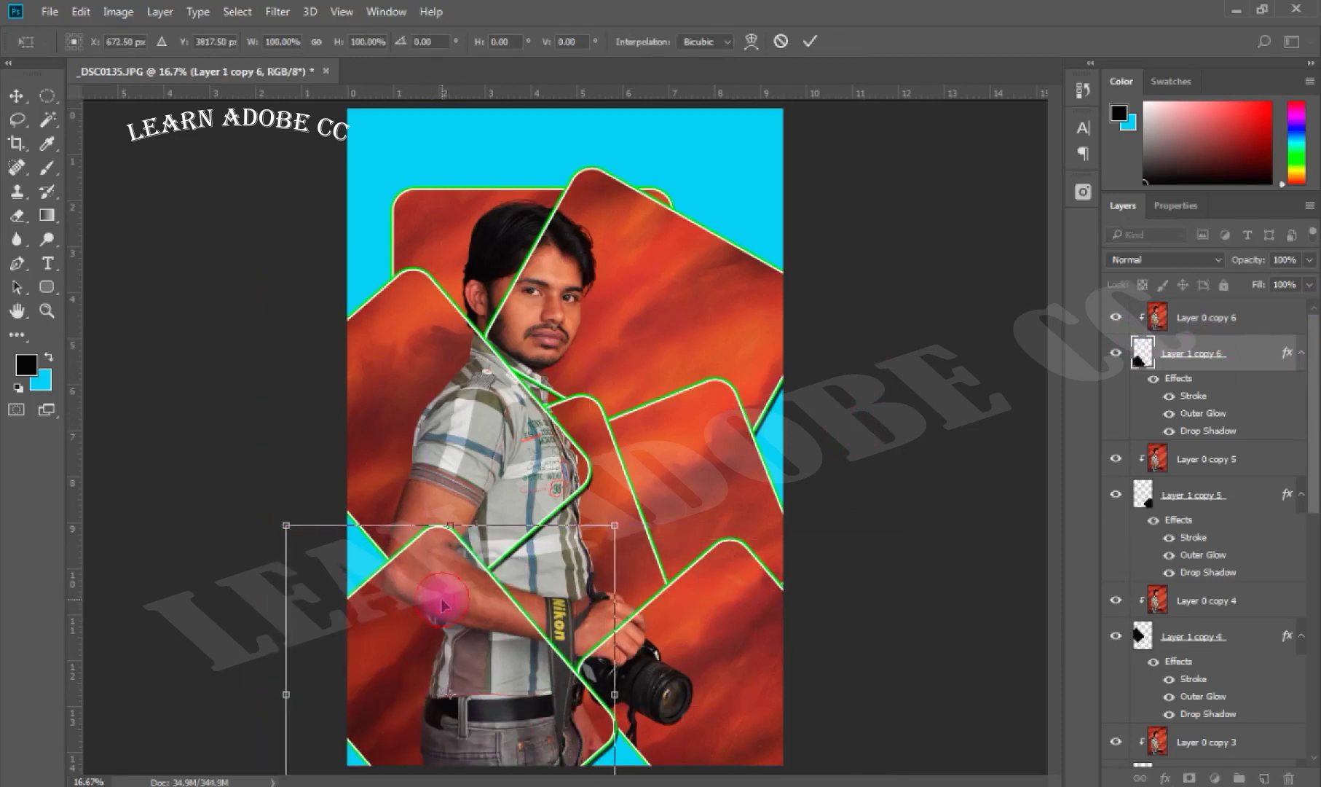
key(Return)
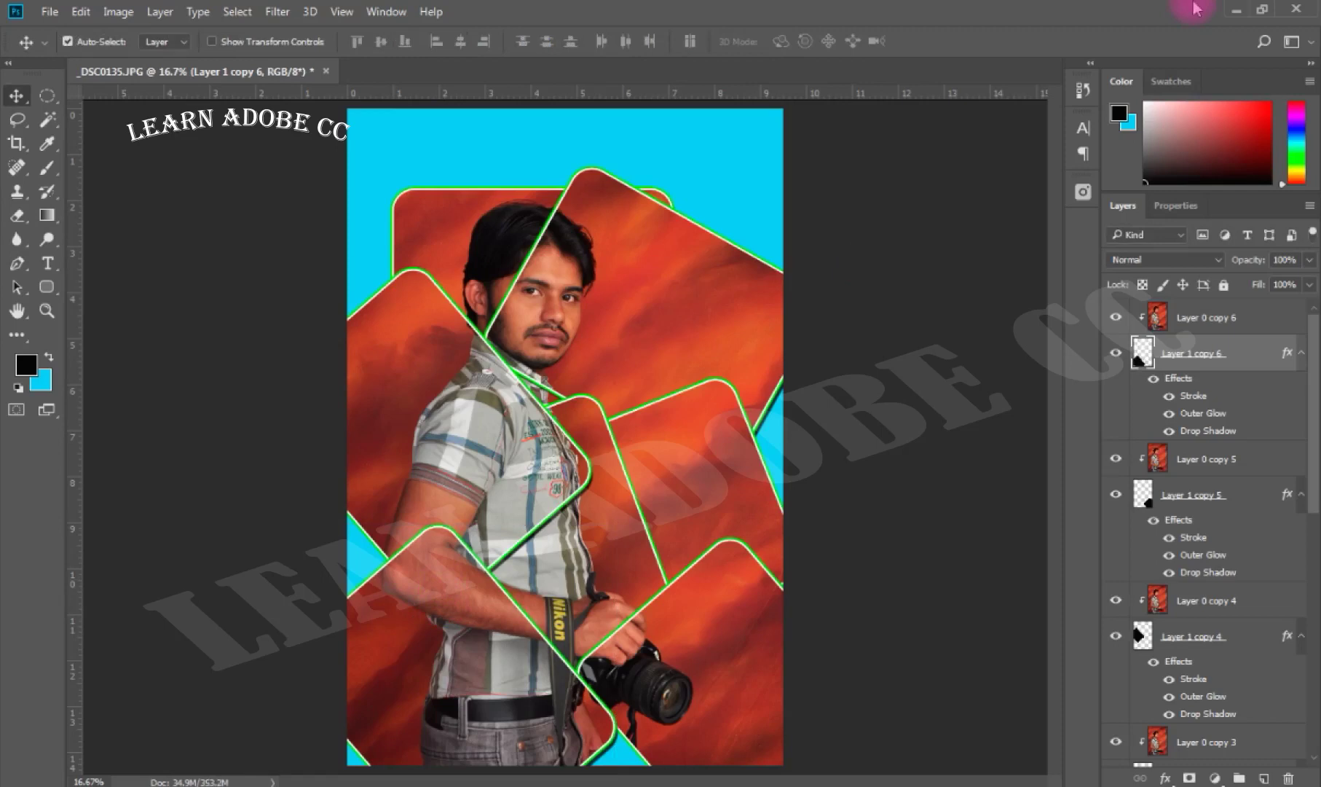